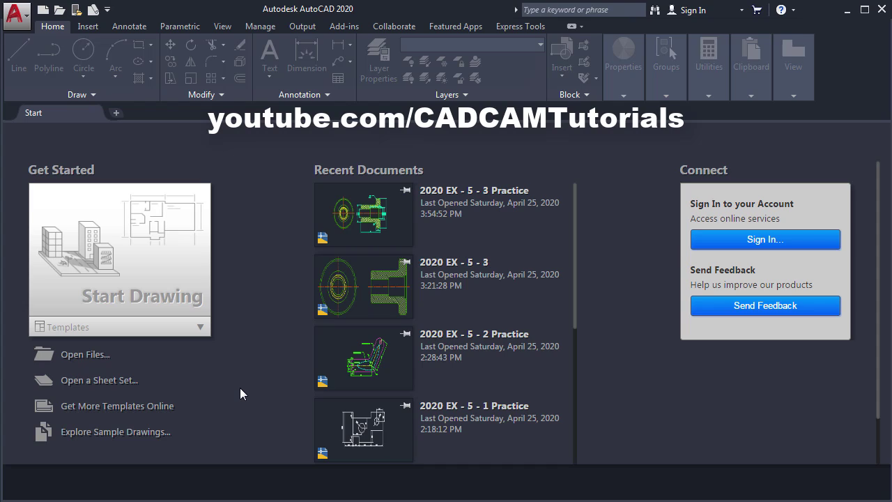
# Step: Open the drawings 2020 EX - 5 - 1.dwg, 2020 EX - 5 - 2.dwg and 2020 EX - 5 - 3.dwg together from the Documents folder
pyautogui.click(79, 362)
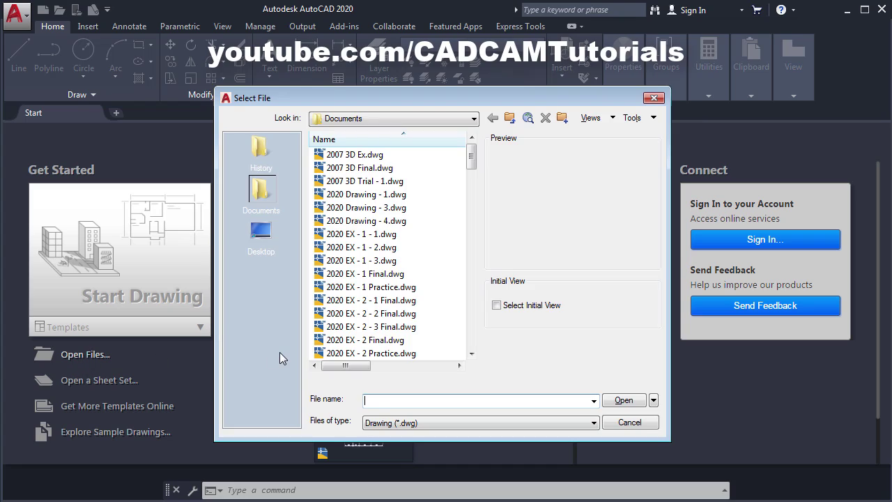
pyautogui.moveTo(474, 162); pyautogui.dragTo(474, 187)
pyautogui.click(339, 289)
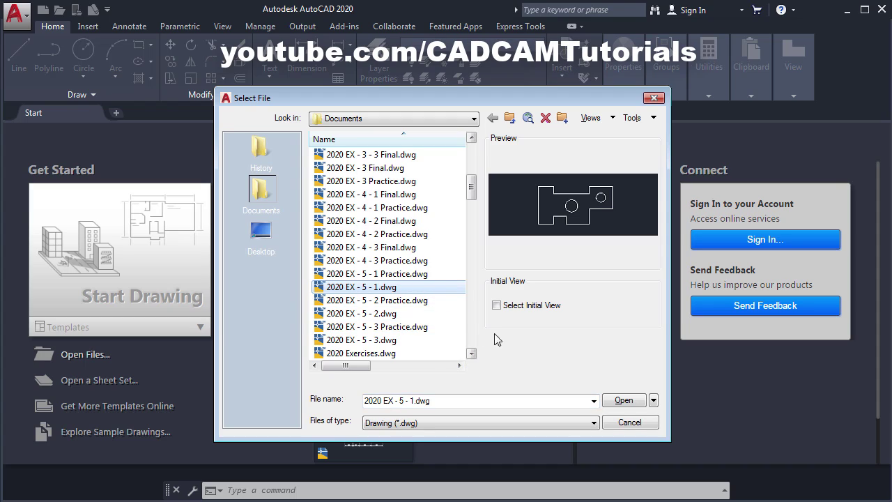
pyautogui.press('ctrl')
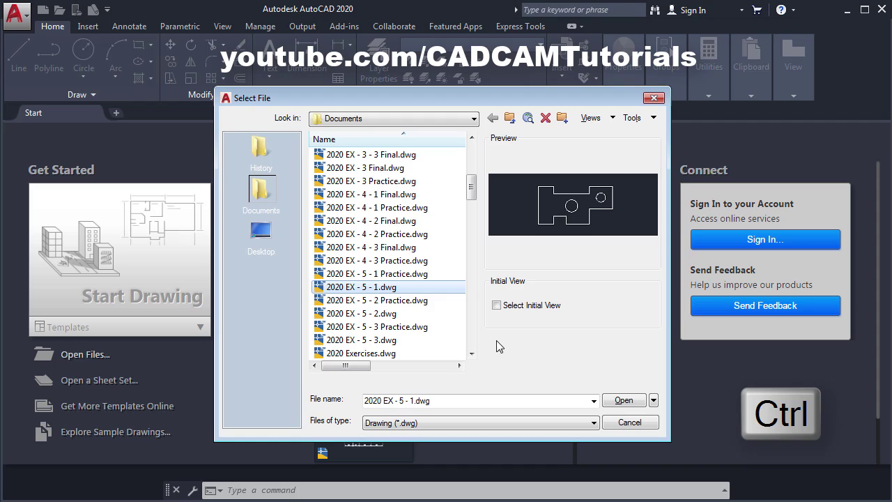
pyautogui.keyDown('ctrl'); pyautogui.click(383, 315); pyautogui.keyUp('ctrl')
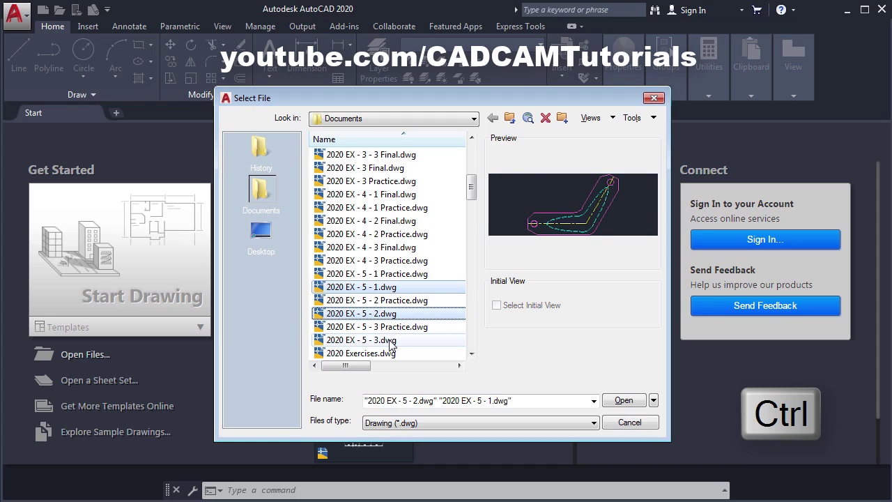
pyautogui.keyDown('ctrl'); pyautogui.click(387, 341); pyautogui.keyUp('ctrl')
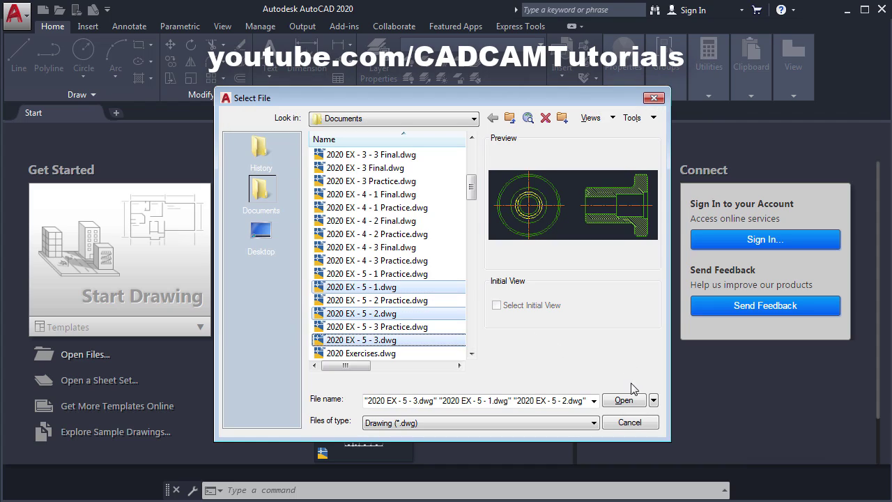
pyautogui.click(625, 401)
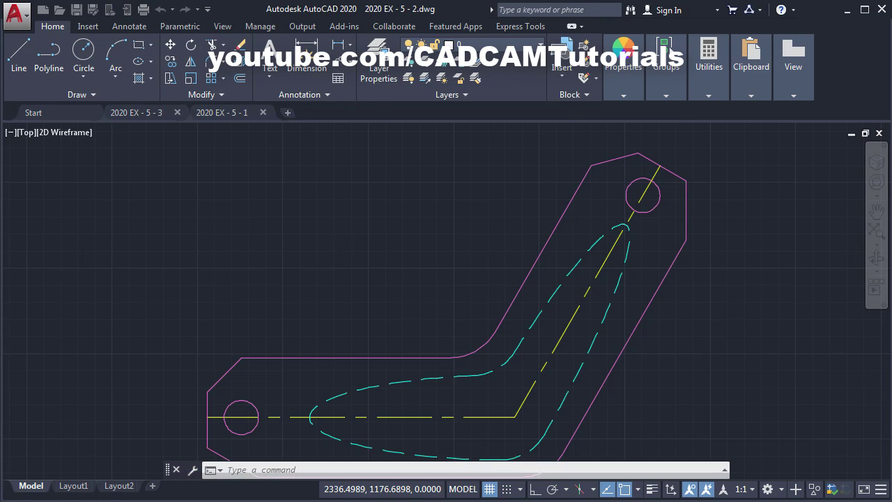
# Step: Look through the opened drawings, make 2020 EX - 5 - 1 active and check its dimensioned reference PDF in Adobe Reader
pyautogui.middleClick(458, 304)
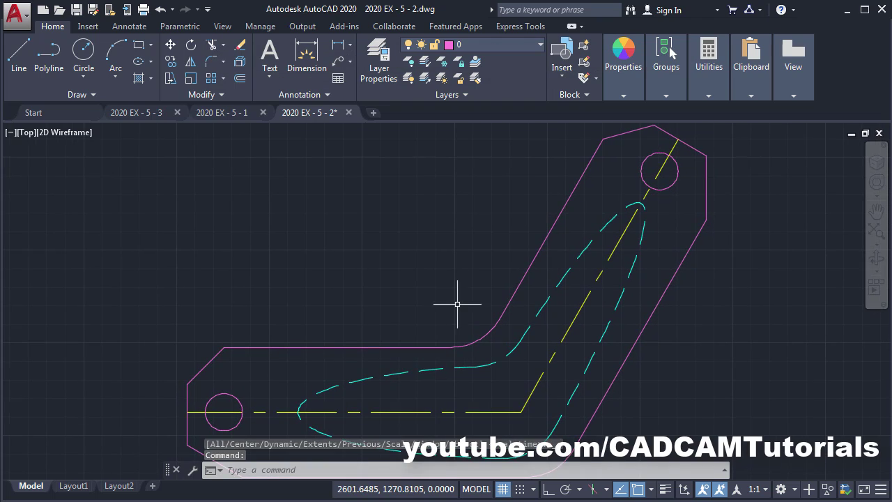
pyautogui.click(232, 114)
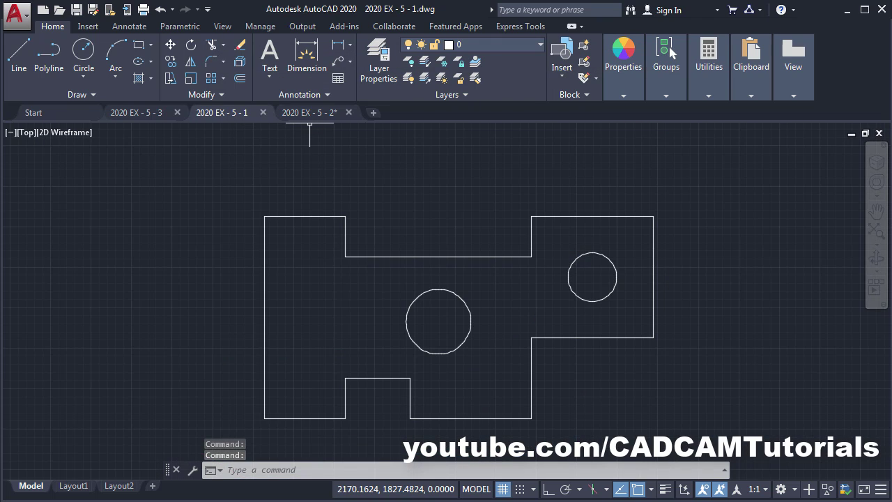
pyautogui.click(142, 114)
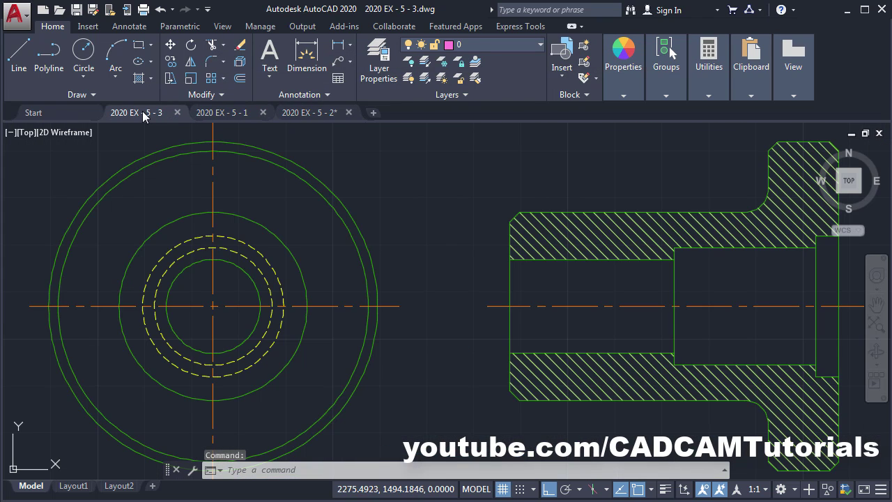
pyautogui.click(234, 113)
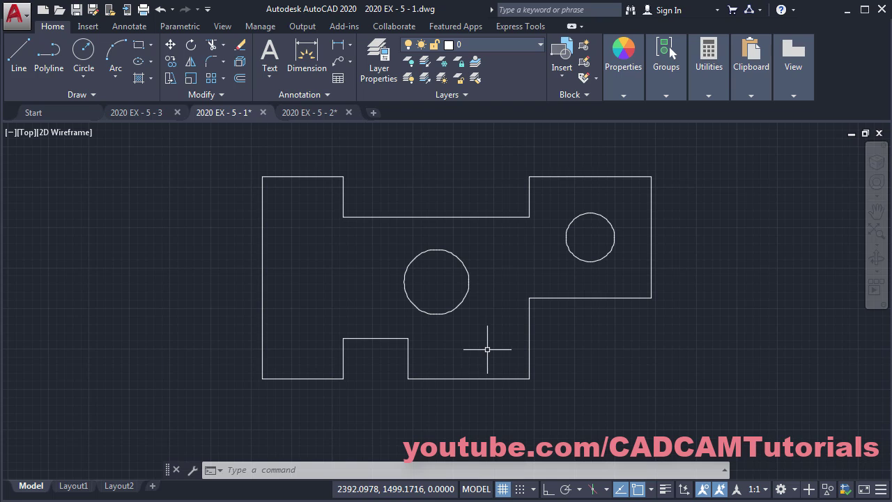
pyautogui.hotkey('alt', 'Tab')
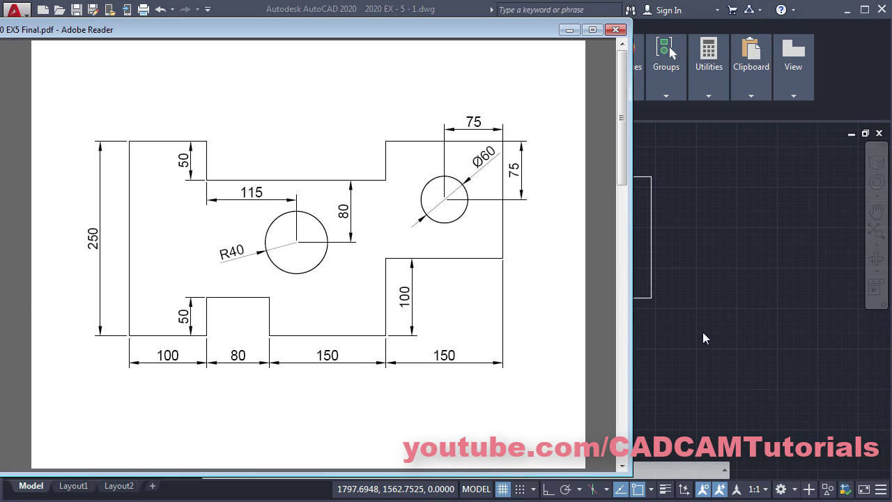
pyautogui.hotkey('alt', 'Tab')
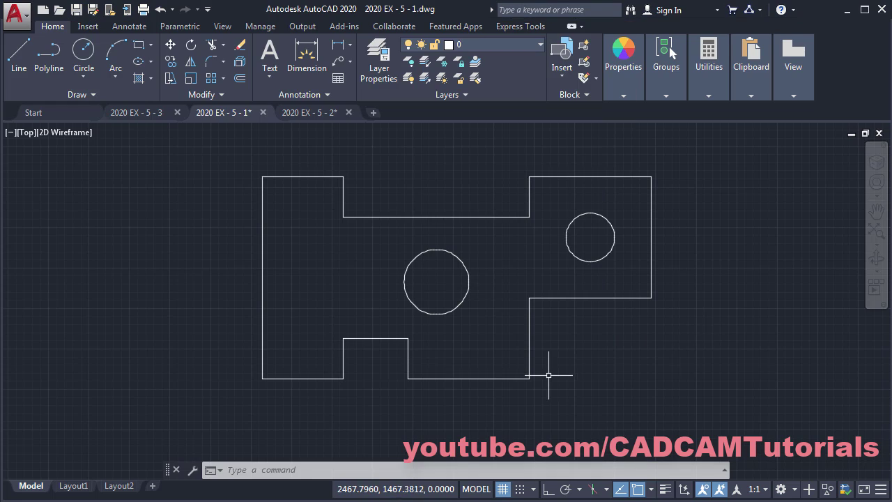
# Step: Dimension the lower-left horizontal edge of the outline, placing the dimension line just below it
pyautogui.click(305, 74)
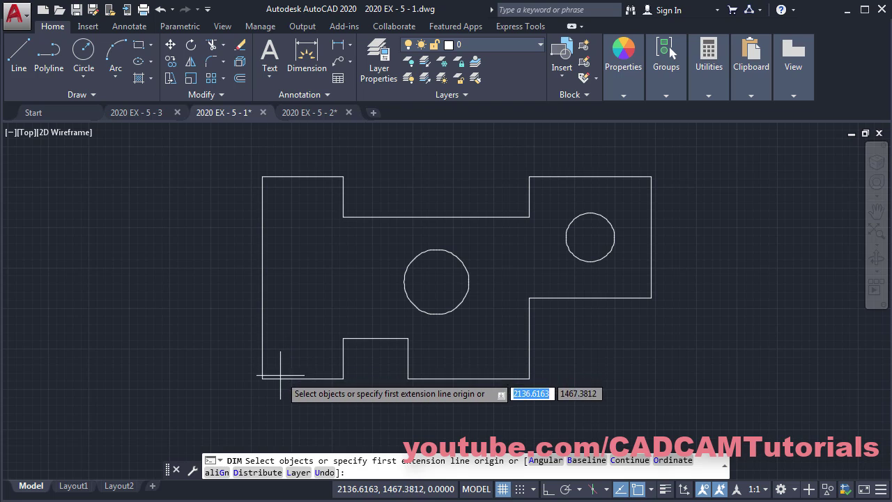
pyautogui.press('Return')
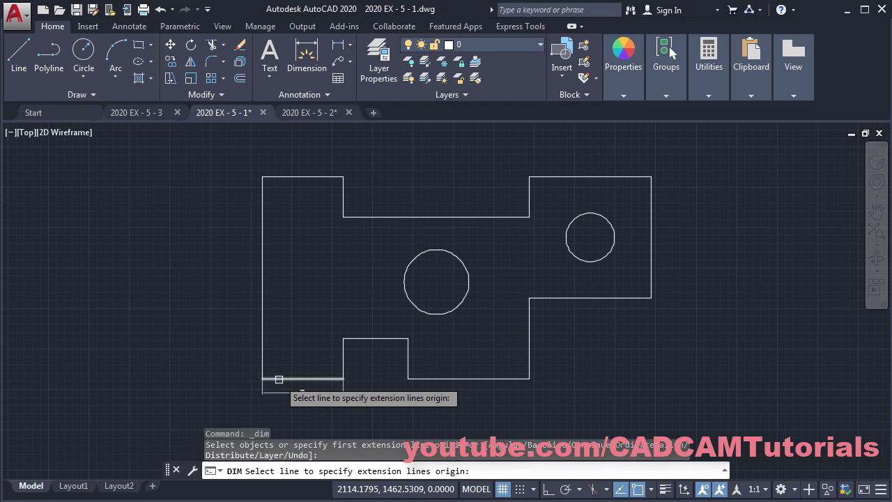
pyautogui.click(279, 379)
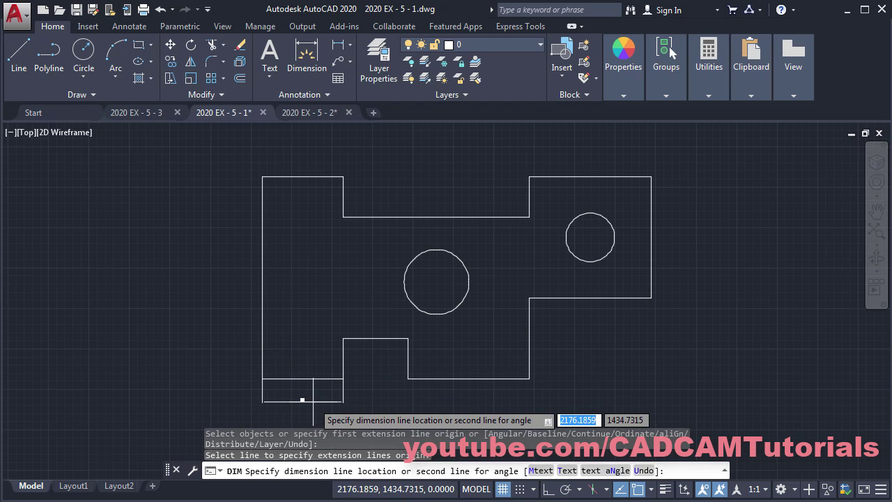
pyautogui.click(319, 403)
pyautogui.moveTo(404, 398); pyautogui.dragTo(378, 358, button='middle')
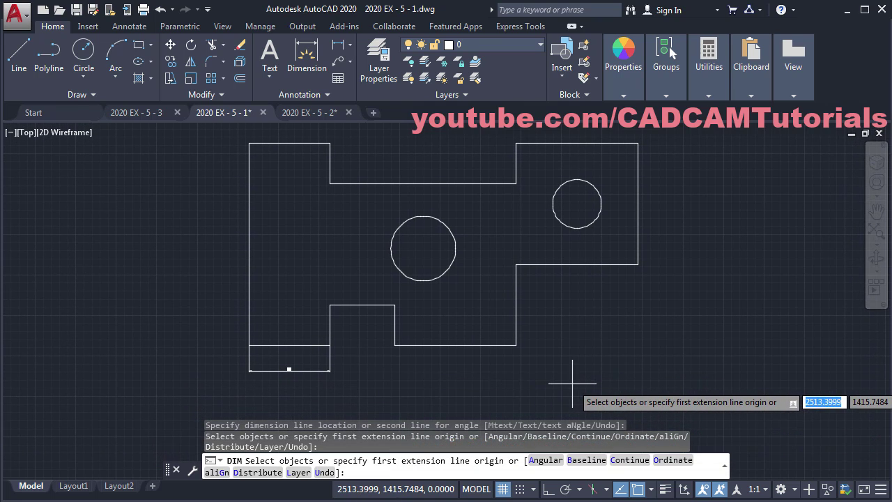
# Step: Continue the bottom dimension as a chain across the notch, the middle bottom edge and the right-hand step of the outline
pyautogui.click(630, 461)
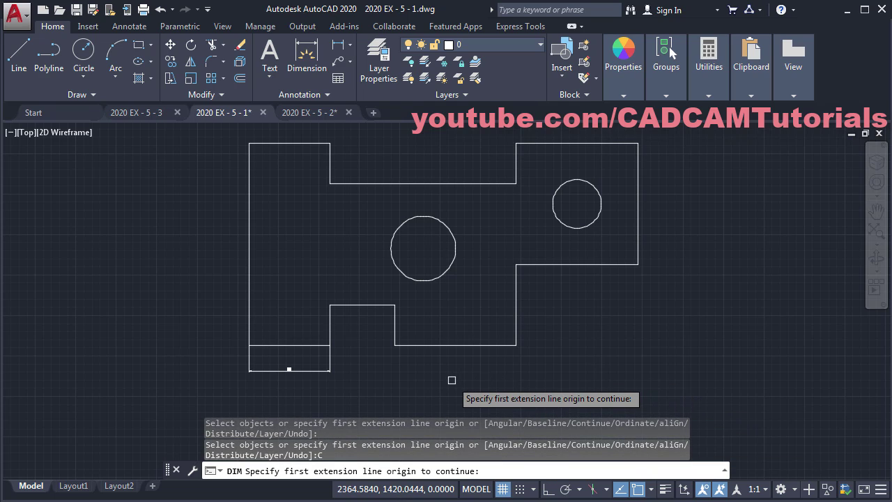
pyautogui.click(315, 370)
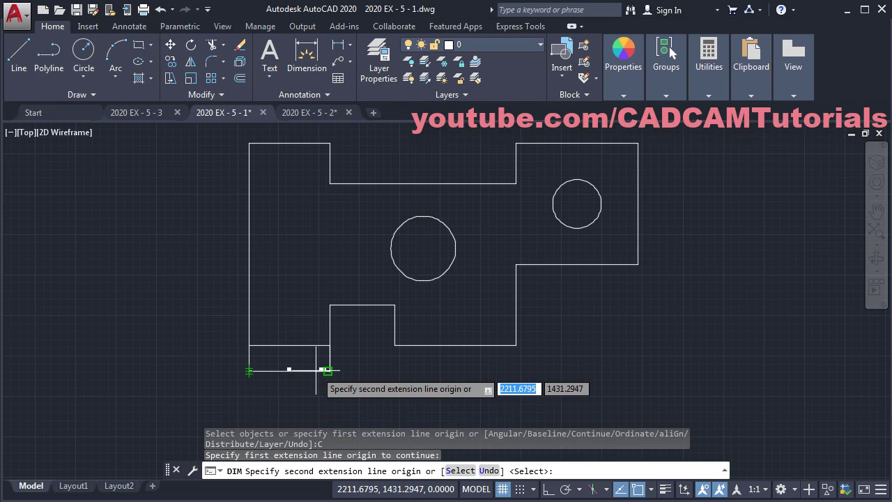
pyautogui.click(395, 345)
pyautogui.click(516, 345)
pyautogui.click(637, 263)
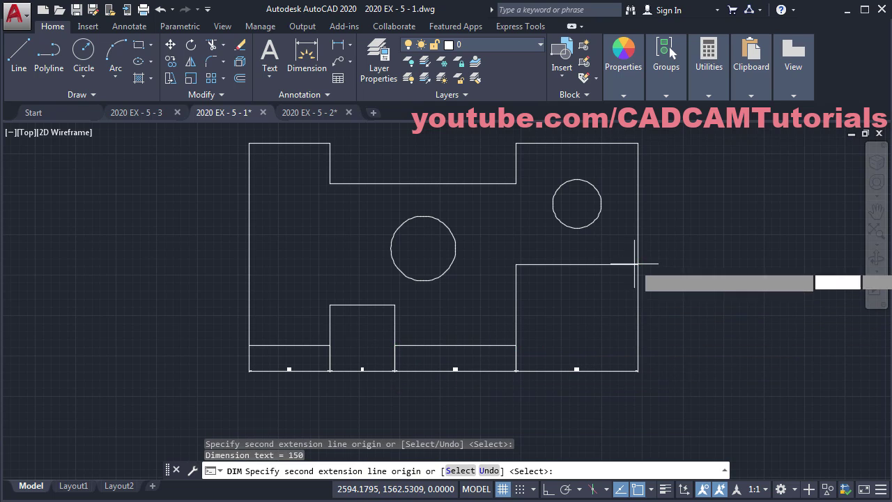
pyautogui.press('Escape')
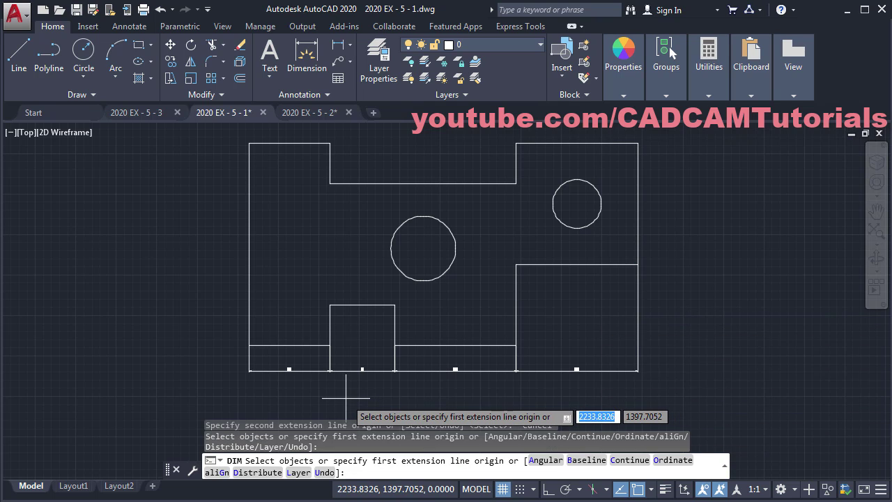
pyautogui.press('Return')
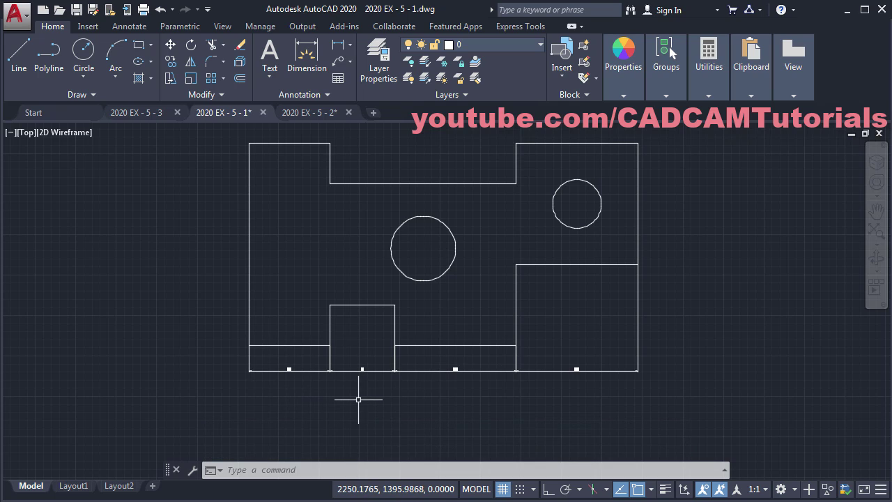
# Step: Modify the ISO-25 dimension style to use an overall scale of 4 for dimension features
pyautogui.scroll(2, 272, 362)
pyautogui.moveTo(510, 333); pyautogui.dragTo(534, 362, button='middle')
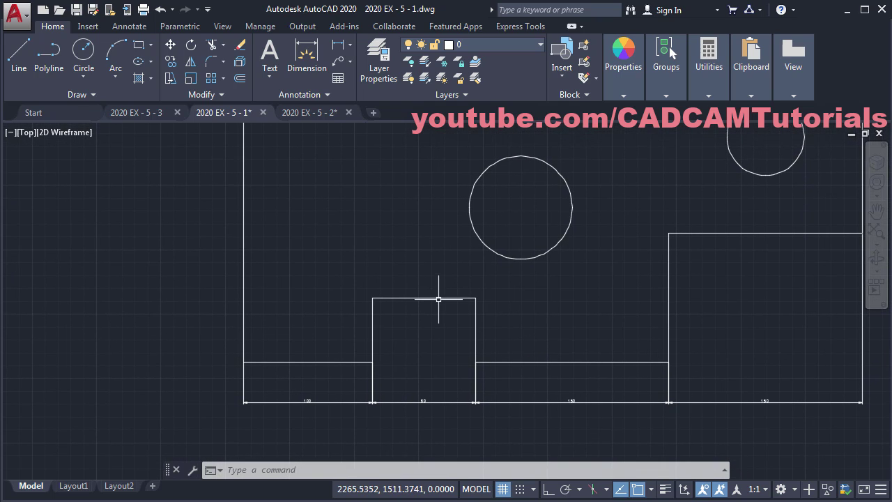
pyautogui.click(298, 96)
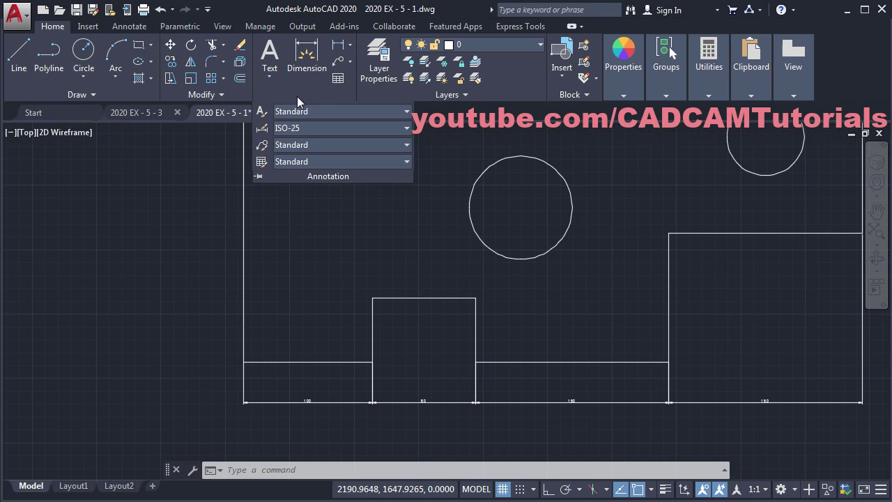
pyautogui.click(266, 128)
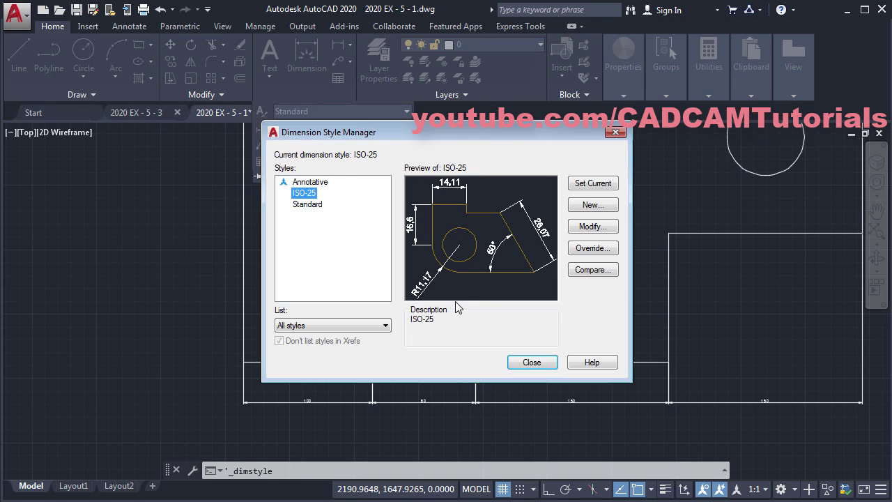
pyautogui.click(598, 227)
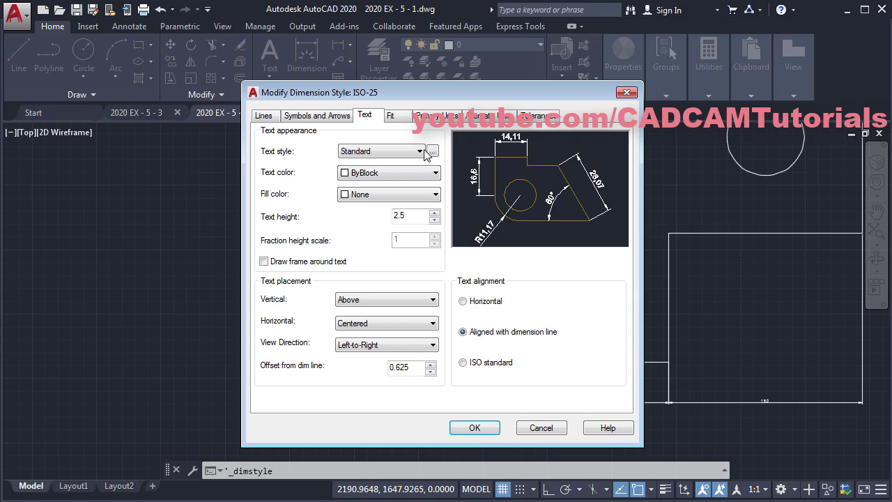
pyautogui.click(394, 116)
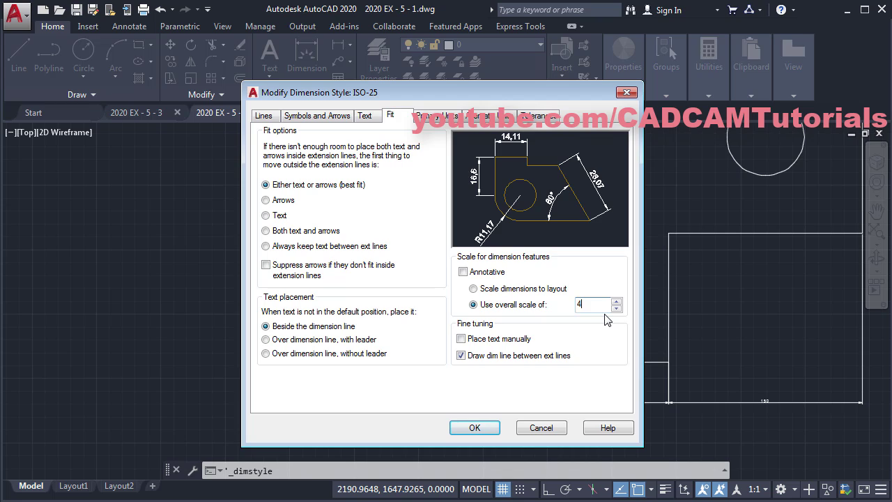
pyautogui.click(473, 427)
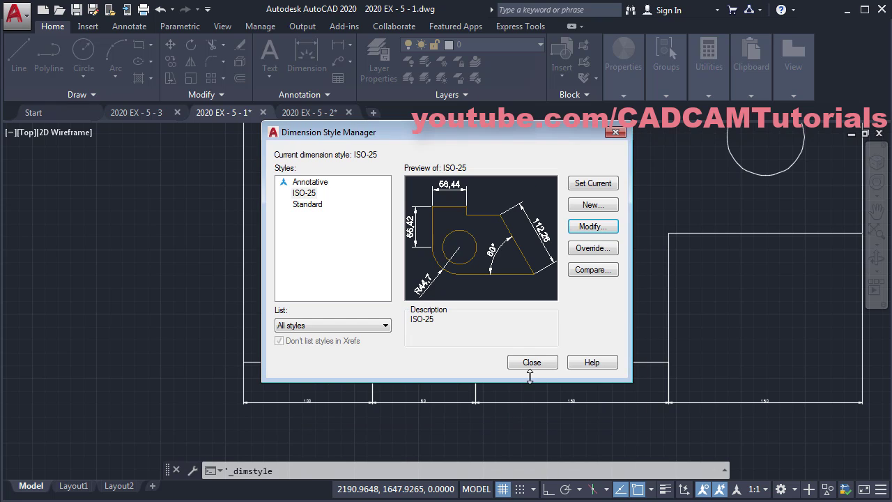
pyautogui.click(531, 363)
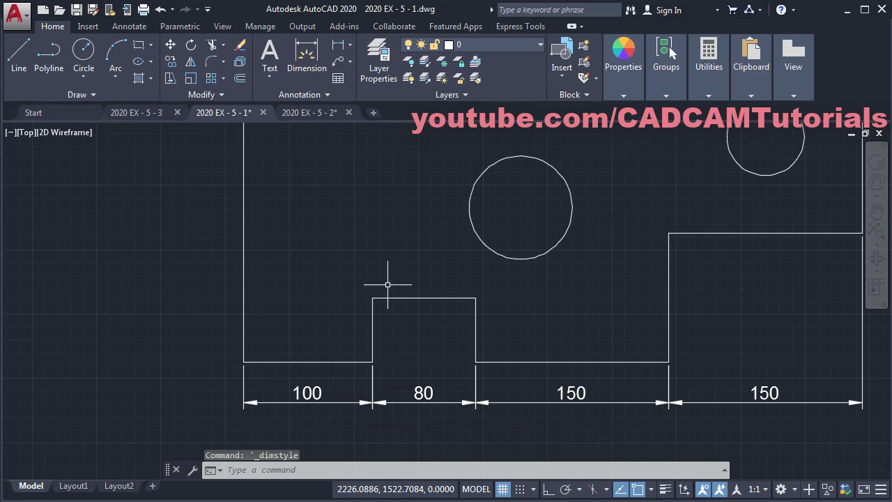
# Step: Check the reference PDF again and dimension the full-height left edge, placing the dimension outside the outline
pyautogui.scroll(-2, 390, 299)
pyautogui.moveTo(438, 279)
pyautogui.mouseDown(button='middle')
pyautogui.moveTo(430, 293)
pyautogui.moveTo(470, 274)
pyautogui.moveTo(481, 326)
pyautogui.mouseUp(button='middle')
pyautogui.hotkey('alt', 'Tab')
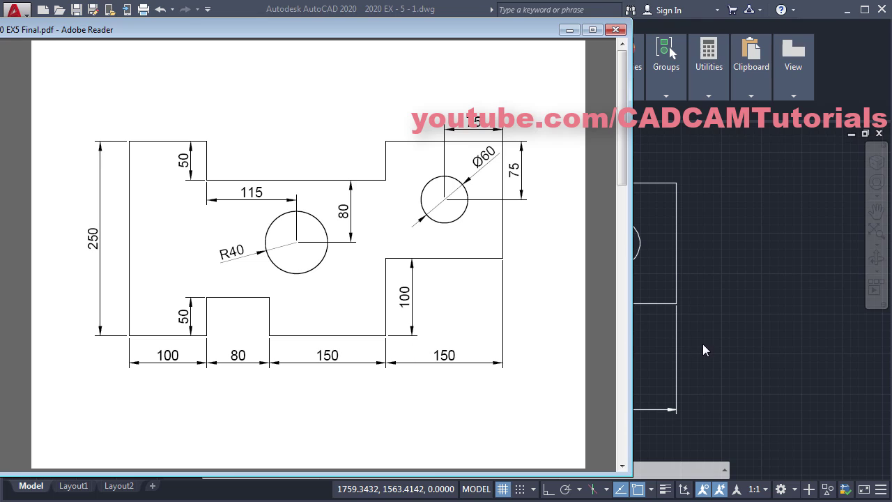
pyautogui.hotkey('alt', 'Tab')
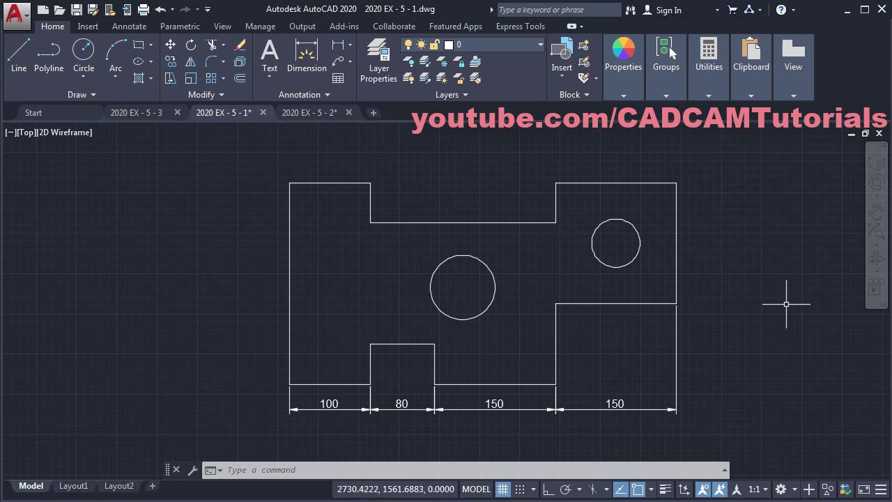
pyautogui.click(304, 65)
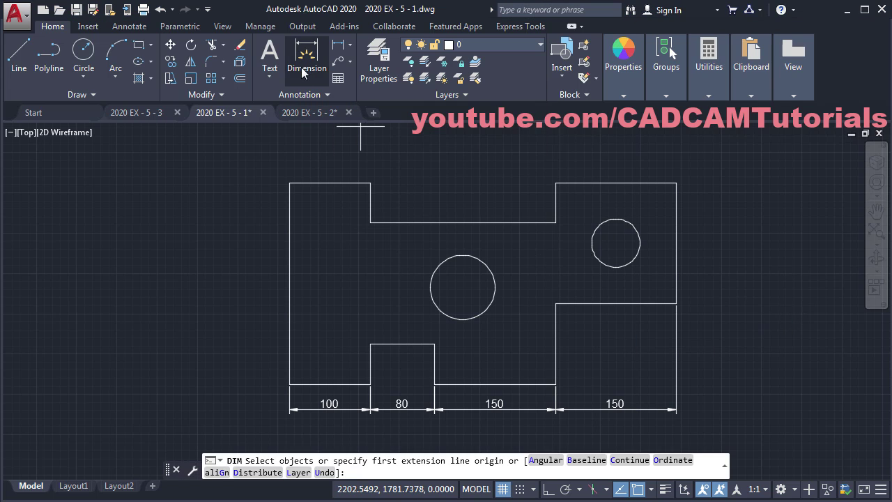
pyautogui.click(289, 227)
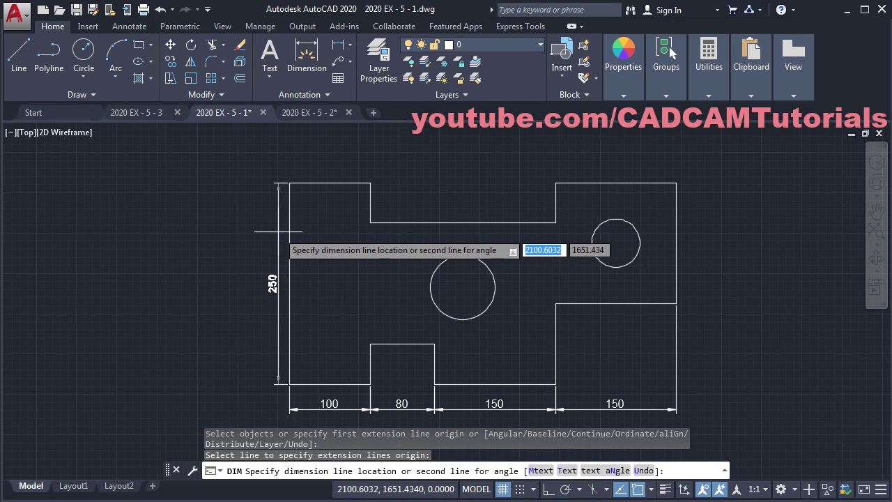
pyautogui.click(274, 235)
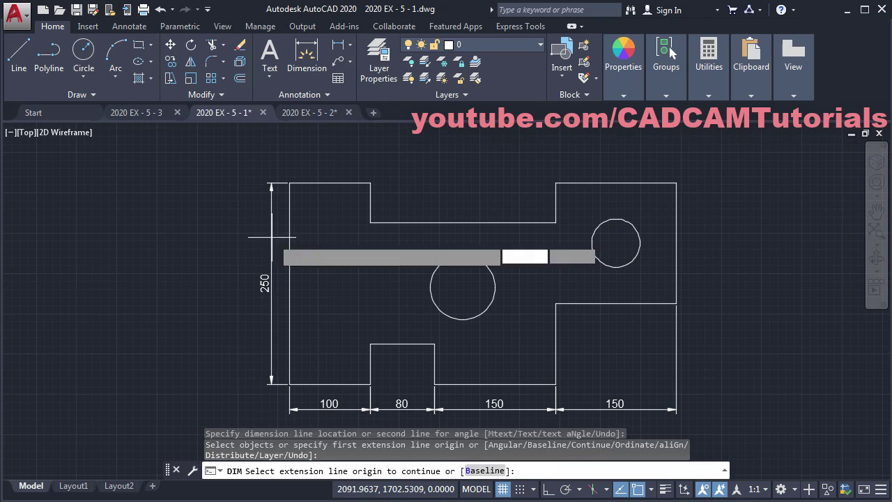
# Step: Dimension the height of the bottom notch along its left side, placing the dimension to the left of the notch
pyautogui.scroll(2, 390, 379)
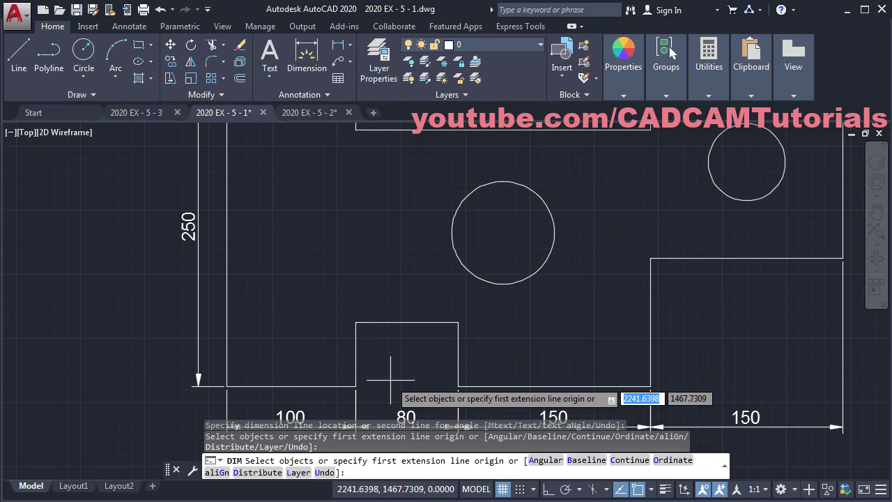
pyautogui.click(342, 366)
pyautogui.click(341, 379)
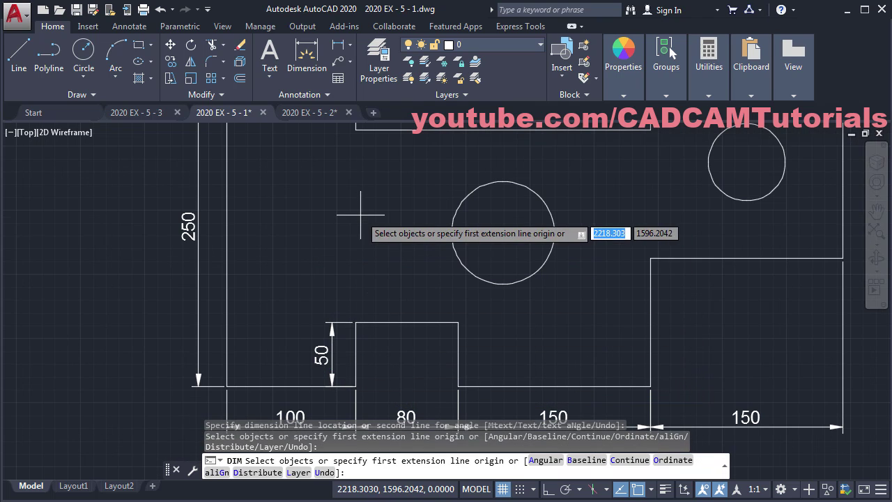
# Step: Dimension the height of the upper notch along its left side, placing the dimension to the left of the notch
pyautogui.moveTo(349, 209); pyautogui.dragTo(380, 361, button='middle')
pyautogui.press('Return')
pyautogui.click(386, 251)
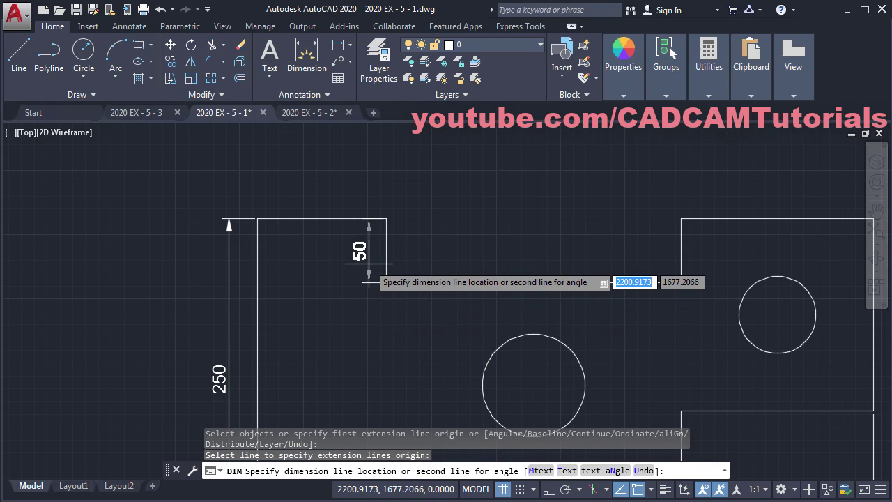
pyautogui.click(361, 259)
pyautogui.scroll(-4, 356, 179)
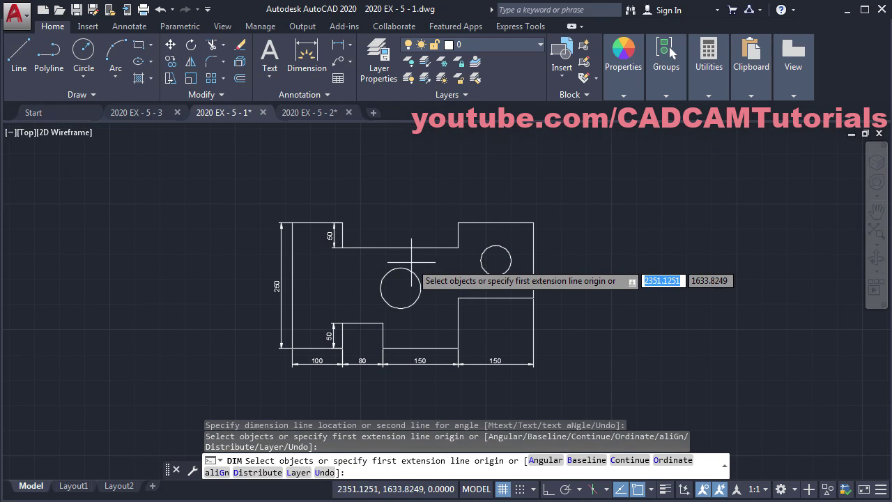
# Step: Dimension the vertical edge of the lower-right step, placing the dimension to the left of that edge
pyautogui.scroll(2, 463, 324)
pyautogui.press('Return')
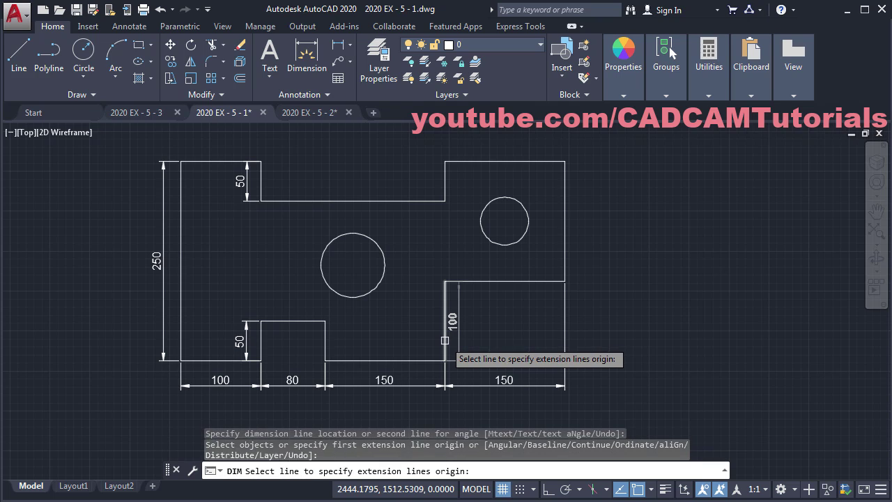
pyautogui.click(445, 327)
pyautogui.click(424, 338)
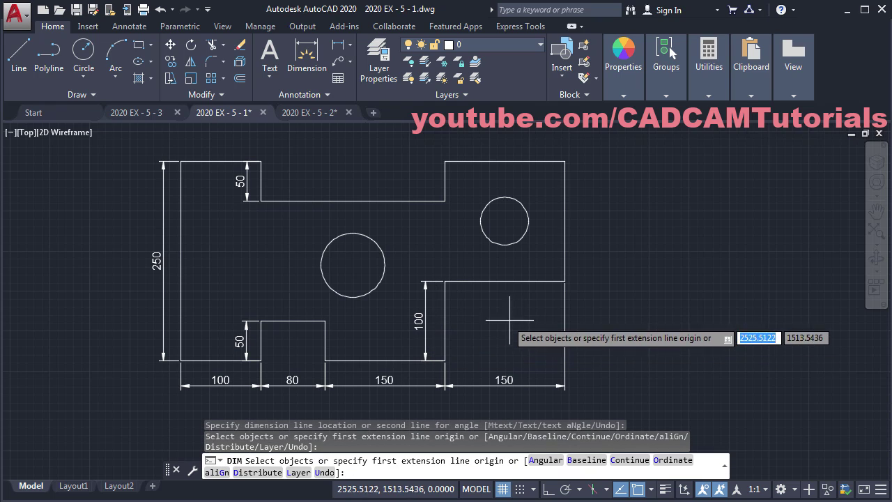
# Step: Check the reference PDF, then dimension the horizontal distance from the upper notch's lower-left corner to the large circle's centre with Ortho on, placing it inside the notch
pyautogui.moveTo(522, 314); pyautogui.dragTo(592, 327, button='middle')
pyautogui.hotkey('alt', 'Tab')
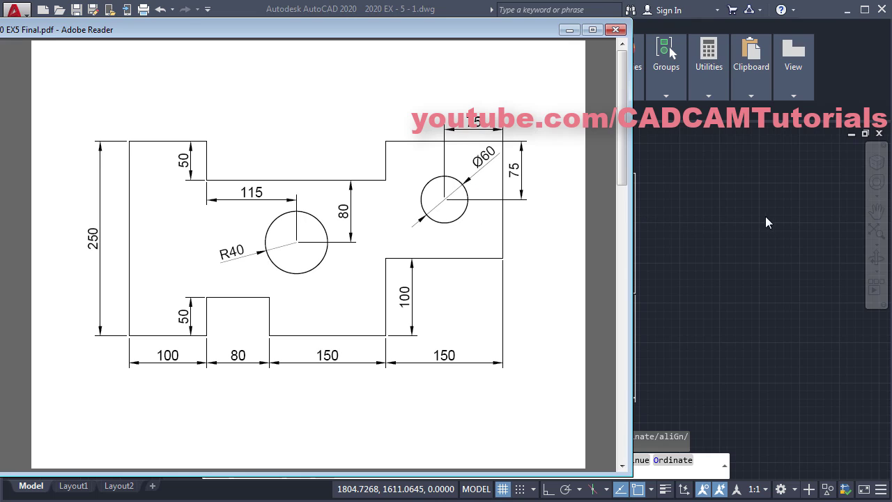
pyautogui.click(744, 233)
pyautogui.scroll(3, 334, 244)
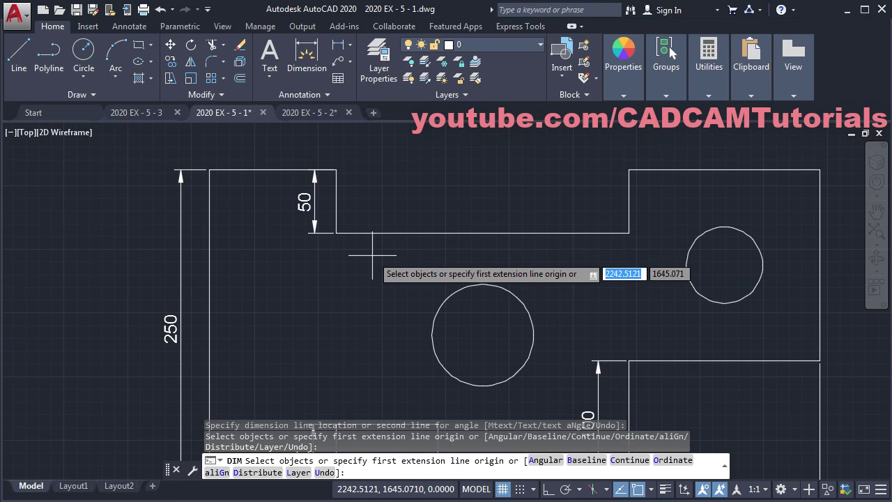
pyautogui.click(336, 232)
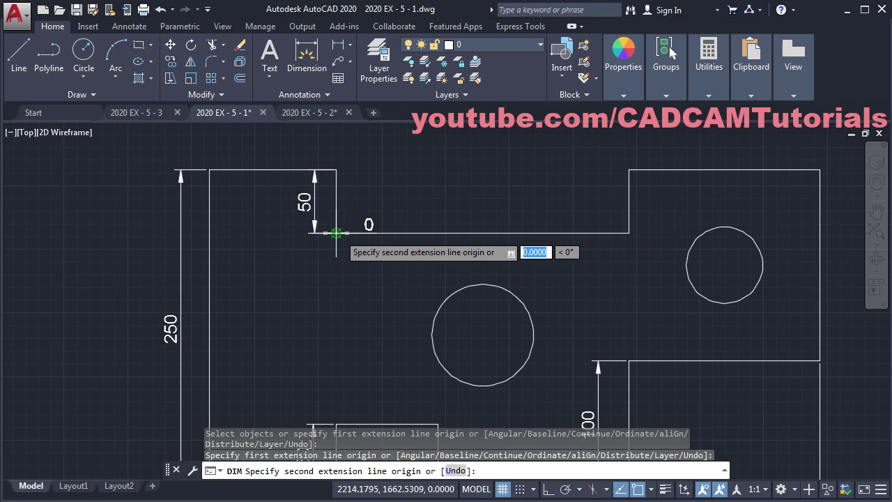
pyautogui.click(482, 334)
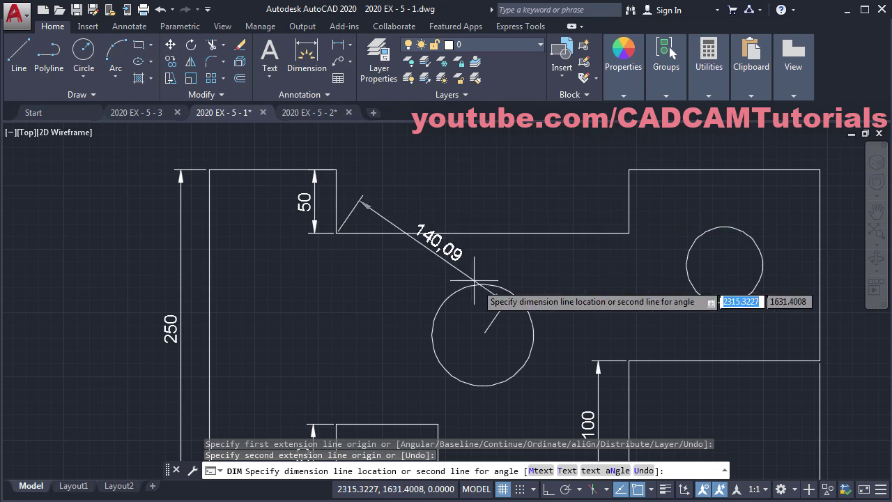
pyautogui.click(548, 490)
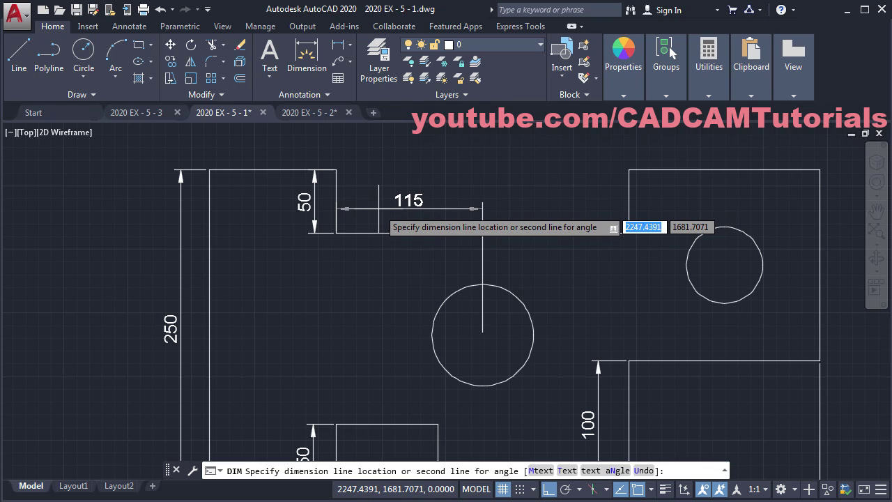
pyautogui.click(341, 210)
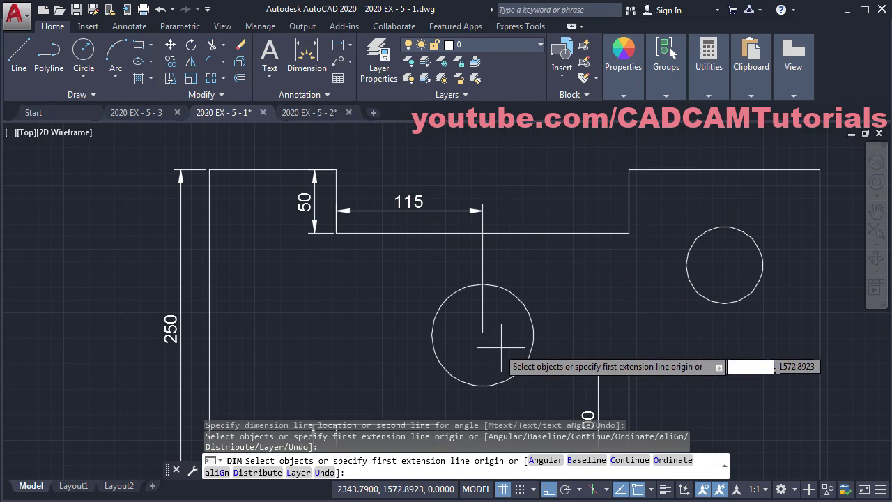
# Step: Dimension the vertical distance from the large circle's centre to the upper notch's bottom edge, placing the dimension to the right of the circle
pyautogui.click(482, 336)
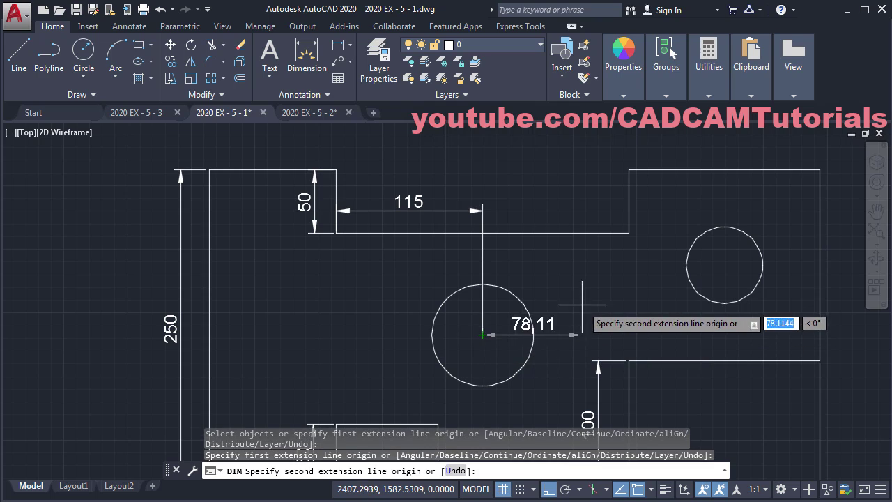
pyautogui.click(514, 232)
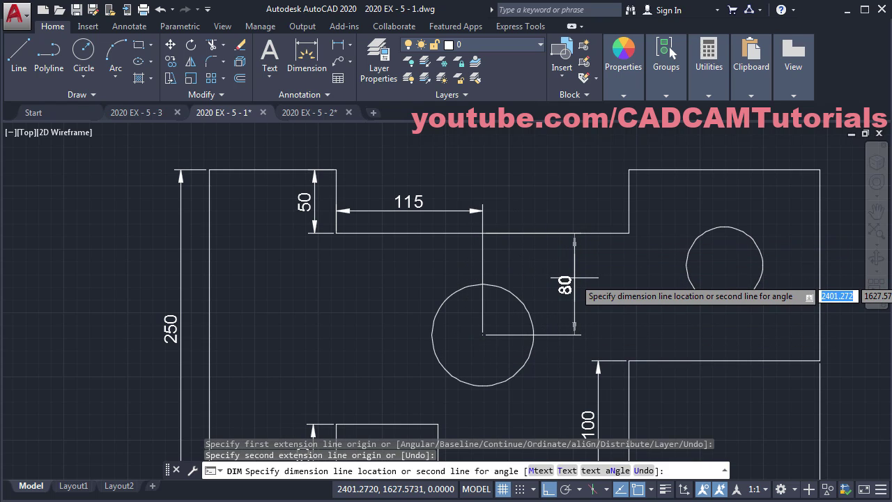
pyautogui.click(574, 278)
pyautogui.moveTo(614, 350); pyautogui.dragTo(609, 293, button='middle')
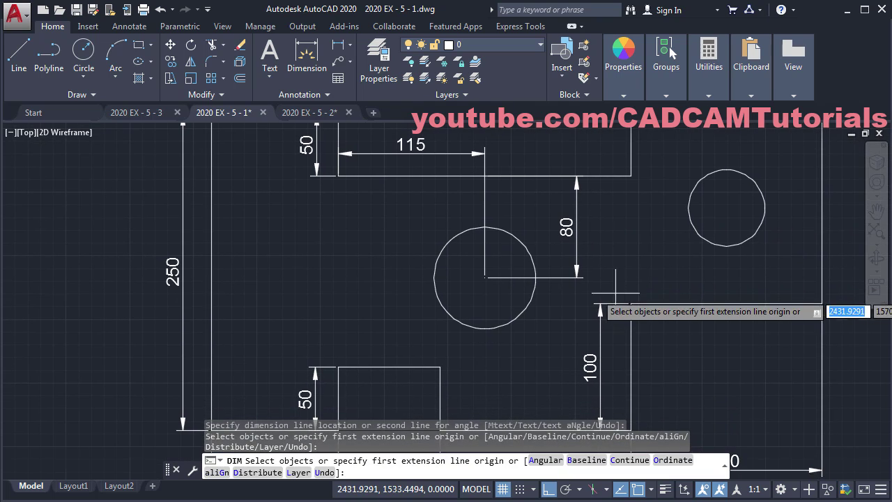
# Step: Check the large circle's annotation in the reference PDF and add a radius dimension at the circle's lower left
pyautogui.click(437, 297)
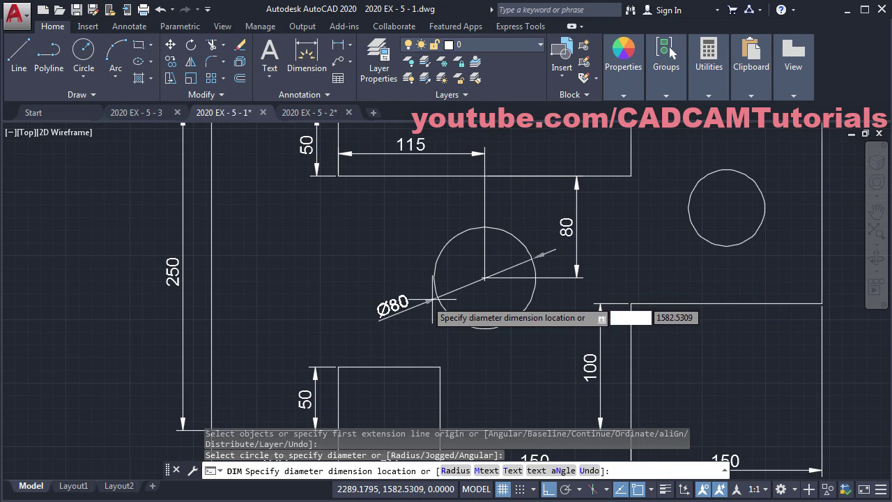
pyautogui.hotkey('alt', 'Tab')
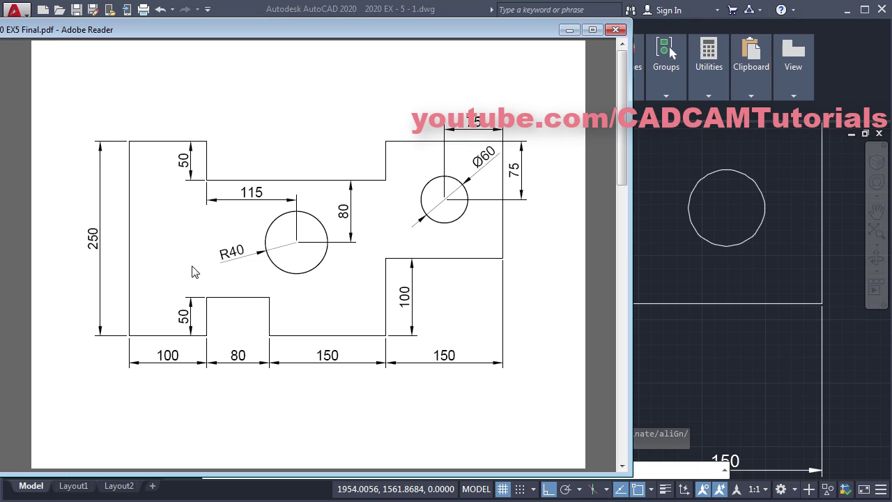
pyautogui.hotkey('alt', 'Tab')
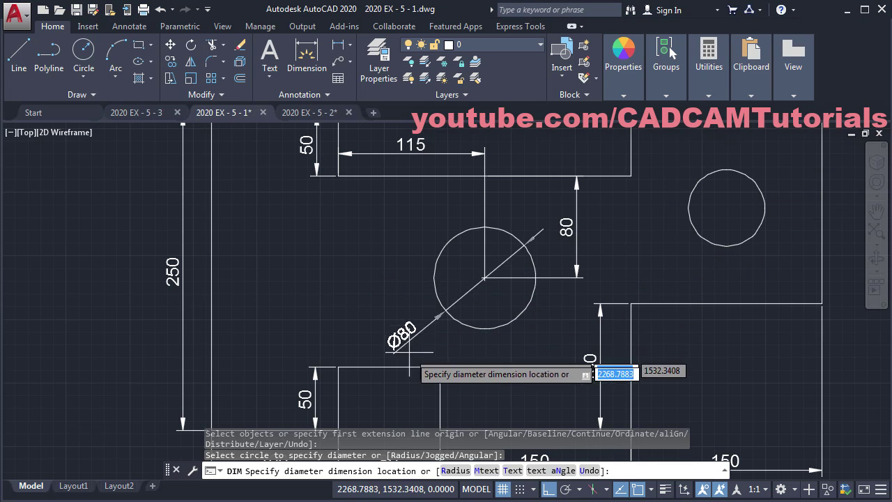
pyautogui.click(454, 471)
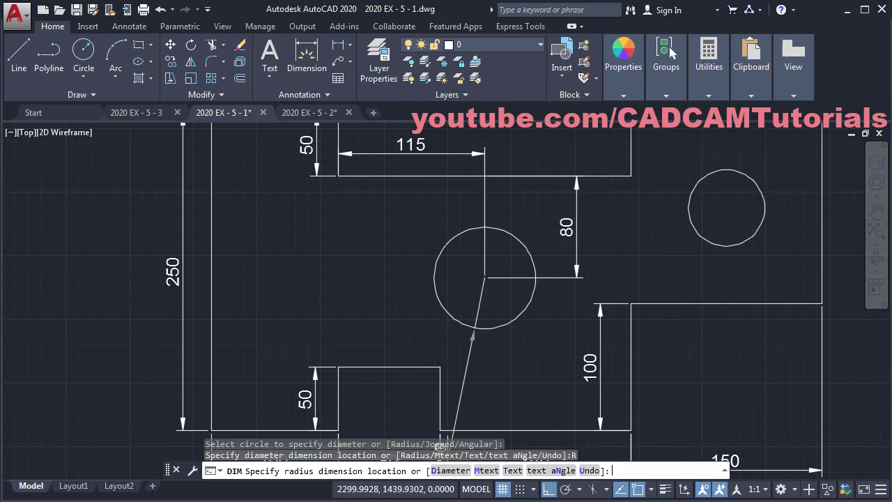
pyautogui.click(410, 308)
# Step: Dimension the vertical distance from the small circle's centre to the top edge, placing the dimension to the left of the circle
pyautogui.moveTo(729, 217)
pyautogui.mouseDown(button='middle')
pyautogui.moveTo(610, 255)
pyautogui.moveTo(555, 295)
pyautogui.moveTo(495, 301)
pyautogui.mouseUp(button='middle')
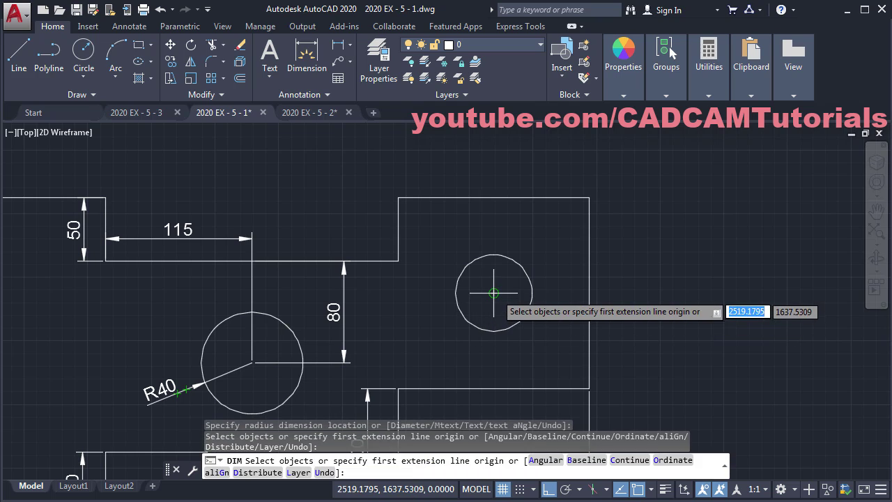
pyautogui.click(494, 293)
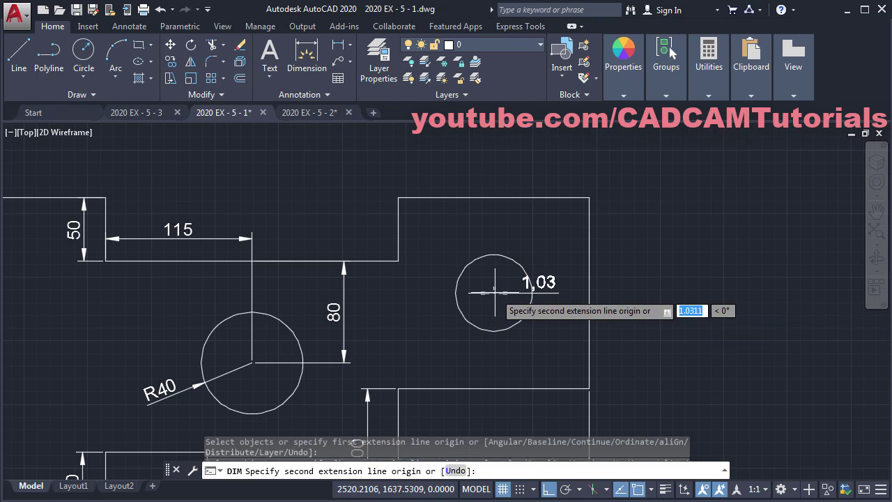
pyautogui.click(493, 198)
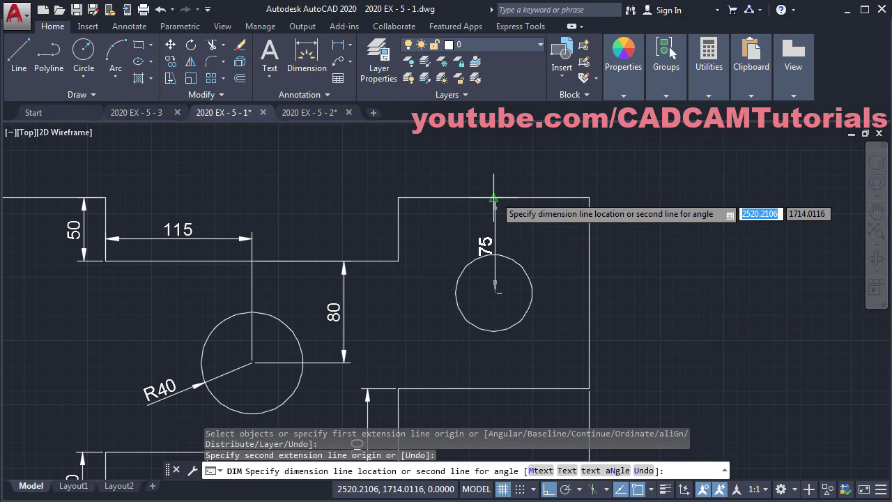
pyautogui.click(432, 239)
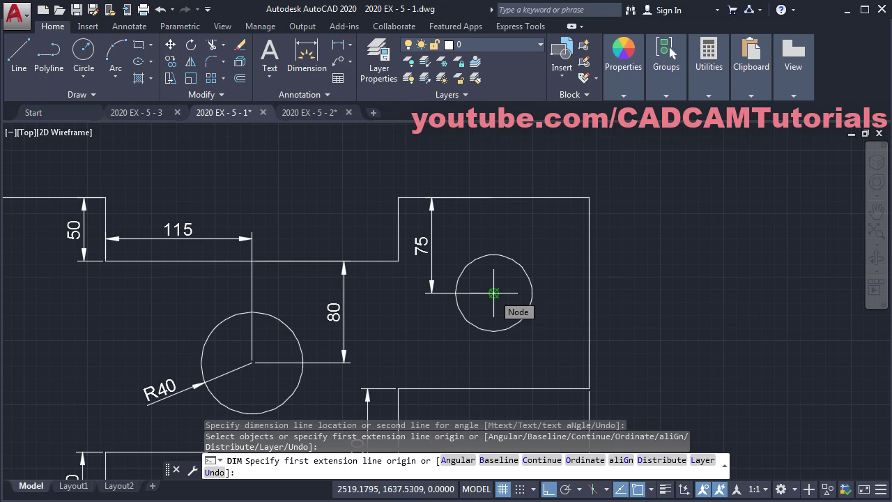
# Step: Dimension the horizontal distance from the small circle's centre to the right edge of the outline, placing the dimension below the circle
pyautogui.click(493, 293)
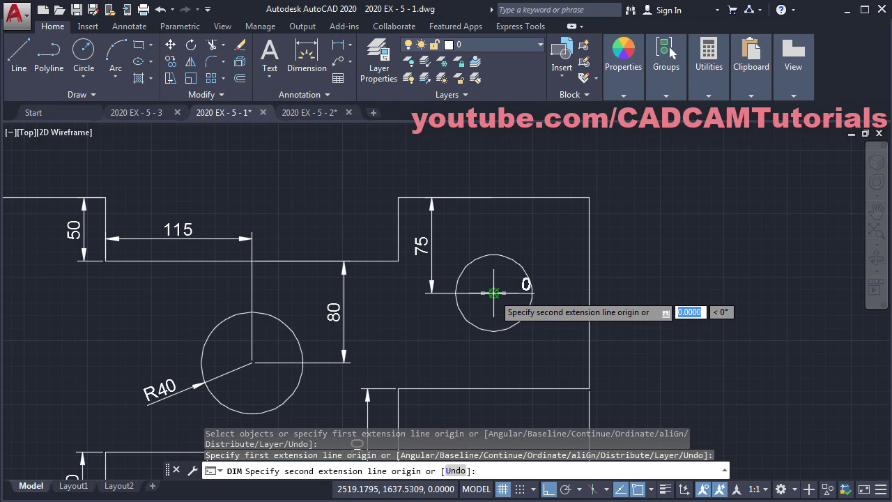
pyautogui.click(589, 293)
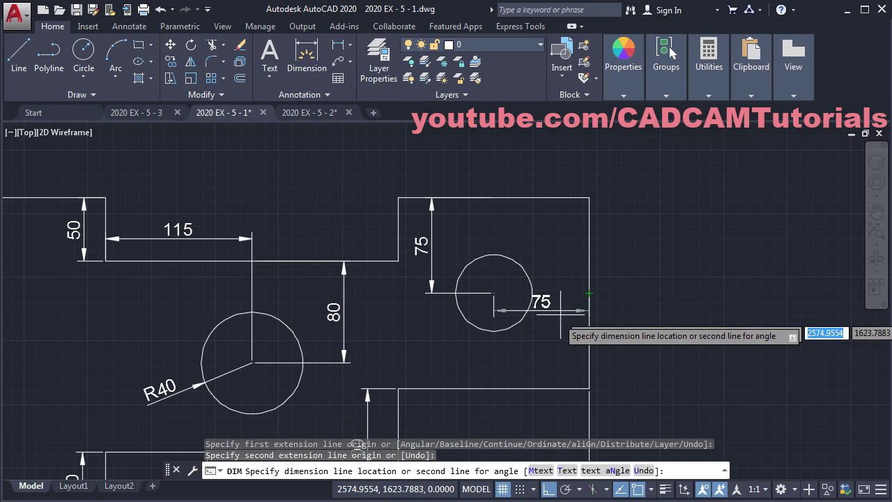
pyautogui.click(543, 359)
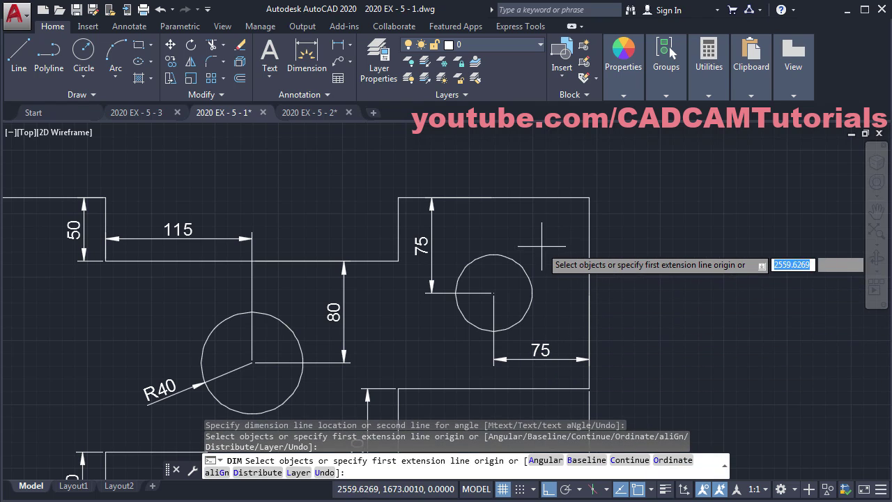
# Step: Dimension the small circle with a diameter dimension at its upper right and finish the dimension command
pyautogui.click(509, 259)
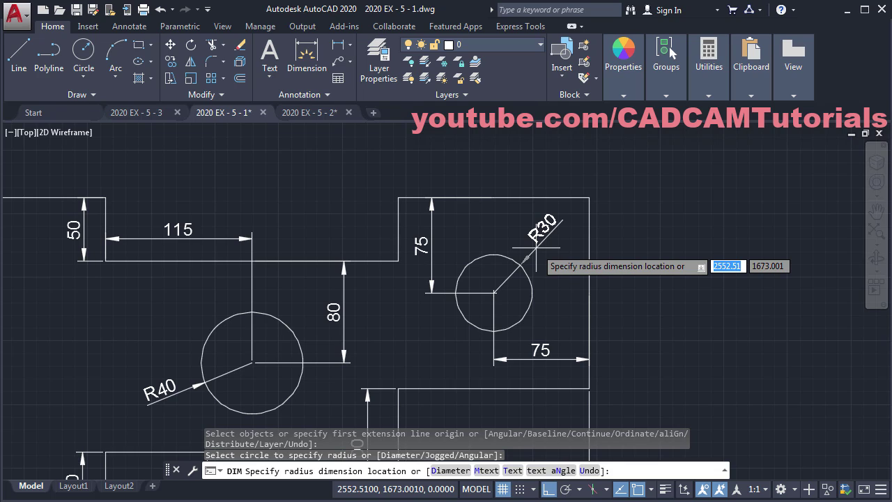
pyautogui.click(448, 473)
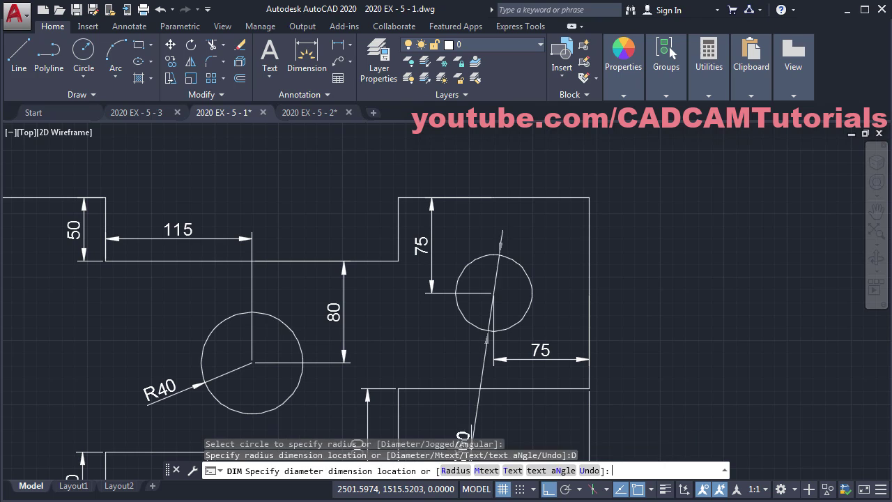
pyautogui.click(543, 244)
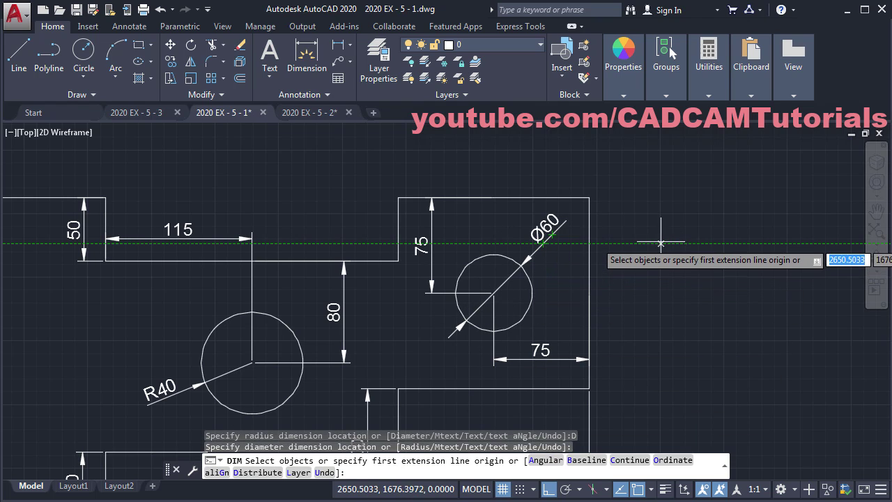
pyautogui.press('Return')
pyautogui.scroll(-3, 651, 189)
pyautogui.moveTo(618, 309)
pyautogui.mouseDown(button='middle')
pyautogui.moveTo(647, 329)
pyautogui.moveTo(695, 291)
pyautogui.mouseUp(button='middle')
pyautogui.scroll(2, 643, 301)
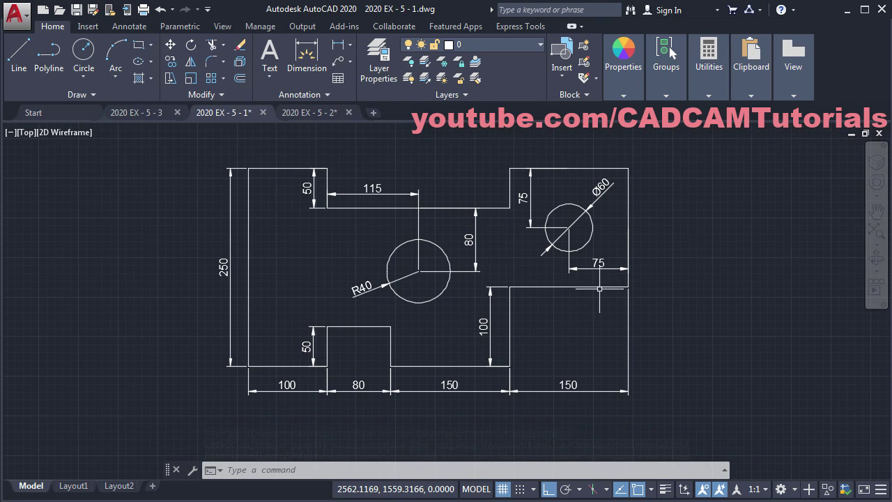
# Step: Switch to the 2020 EX - 5 - 2 drawing and check the required dimensions on its page of the reference PDF
pyautogui.click(311, 112)
pyautogui.scroll(-2, 574, 267)
pyautogui.moveTo(559, 302); pyautogui.dragTo(517, 264, button='middle')
pyautogui.hotkey('alt', 'Tab')
pyautogui.scroll(-5, 338, 292)
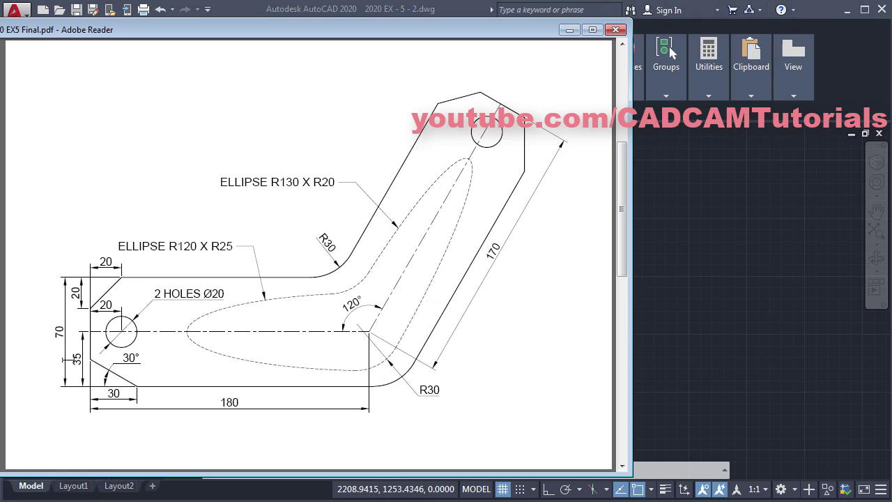
pyautogui.click(708, 315)
pyautogui.scroll(3, 135, 291)
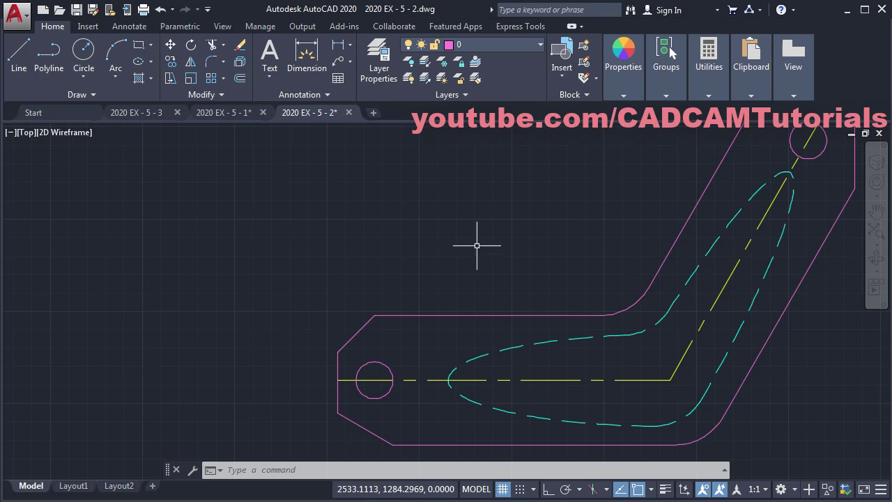
# Step: Create a new layer named Dim and set its color to index 110
pyautogui.click(378, 68)
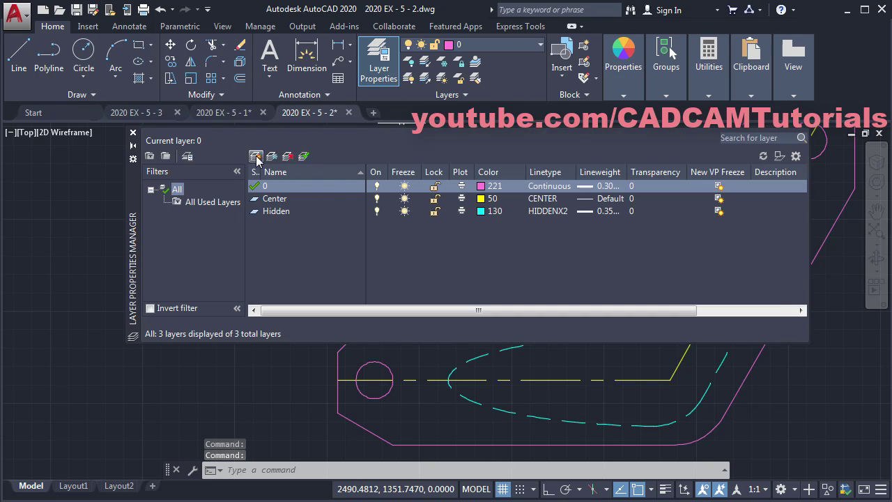
pyautogui.click(256, 157)
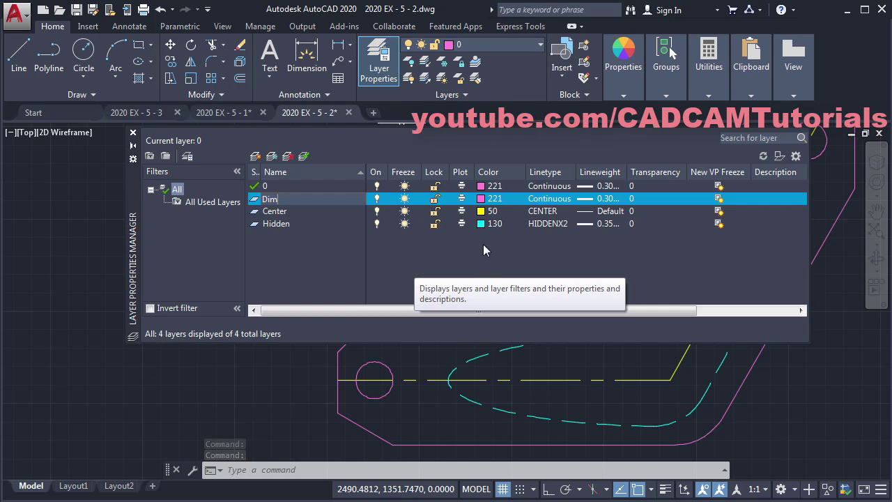
pyautogui.press('Return')
pyautogui.click(483, 202)
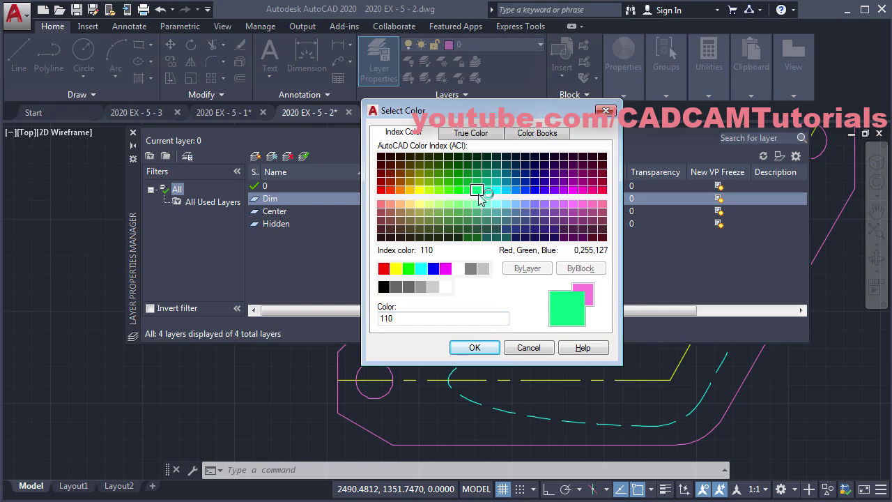
pyautogui.click(473, 348)
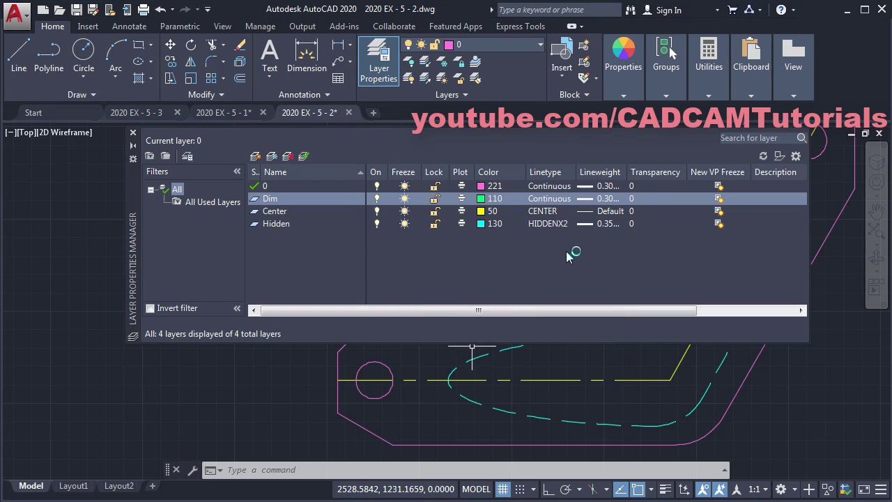
# Step: Set the Dim layer's lineweight to 0.20 mm and close the layer properties
pyautogui.click(603, 201)
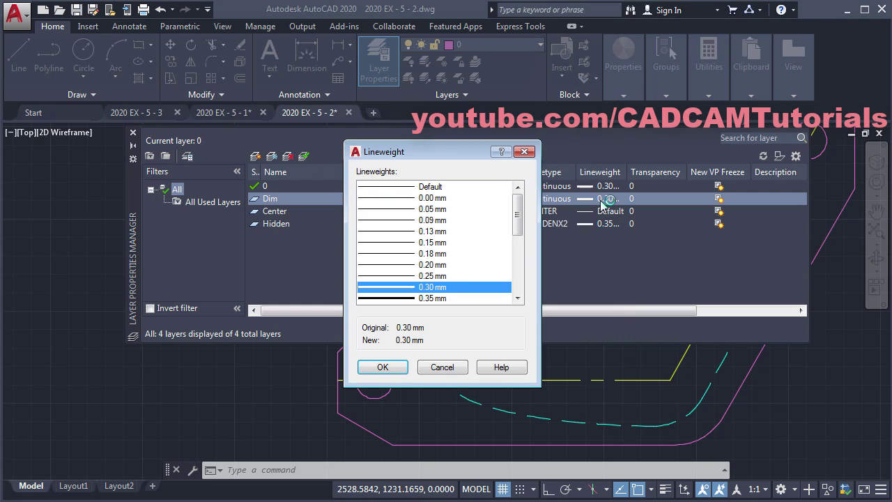
pyautogui.click(431, 266)
pyautogui.click(382, 368)
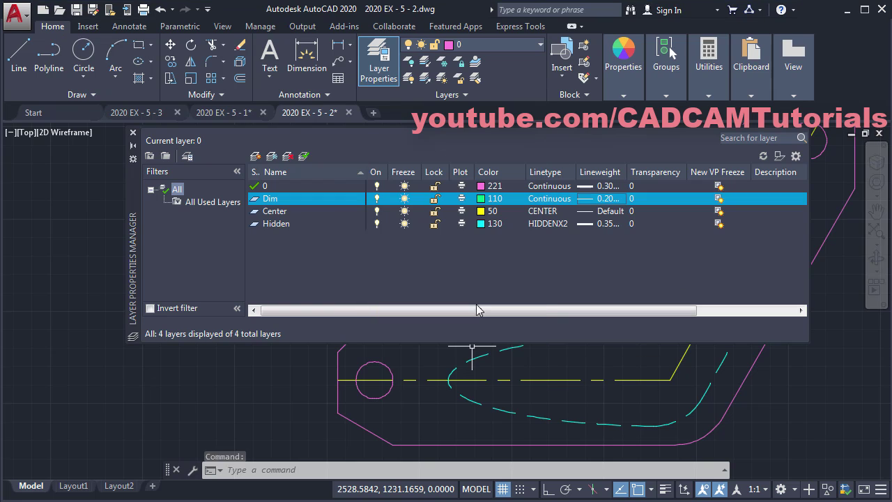
pyautogui.click(133, 135)
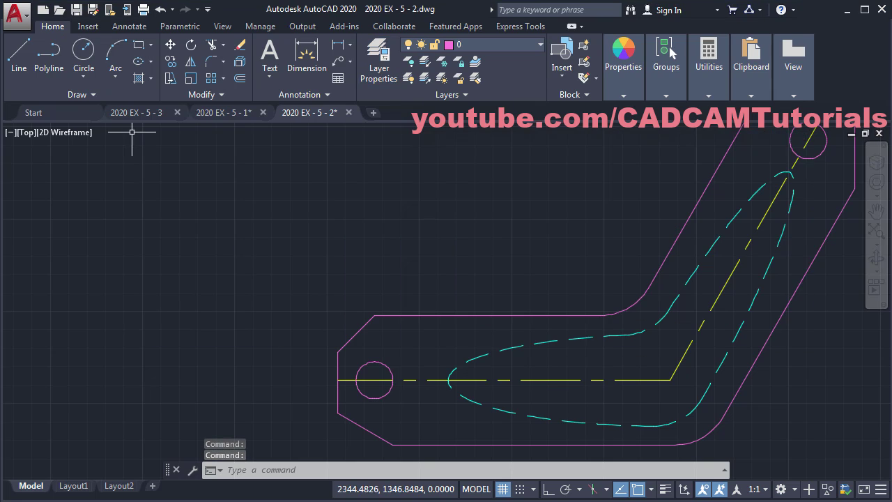
# Step: Dimension the horizontal length of the chamfer at the outline's upper-left corner, placing the dimension above the outline
pyautogui.click(300, 70)
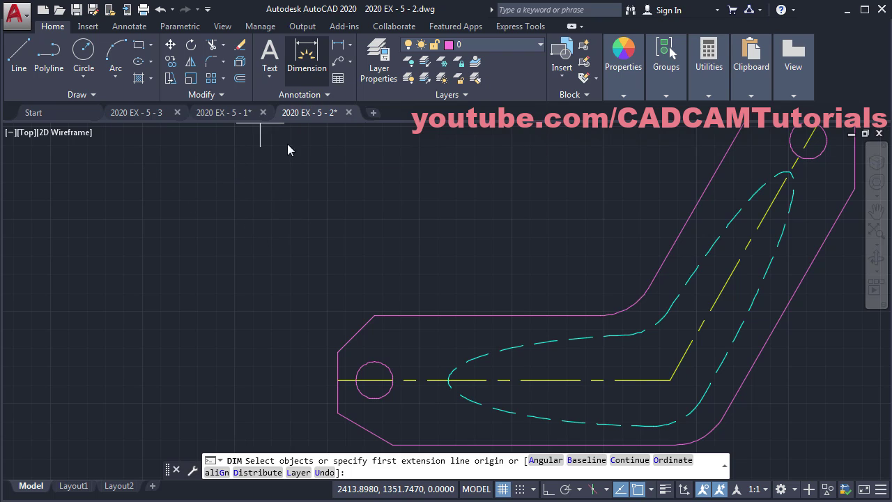
pyautogui.scroll(3, 344, 403)
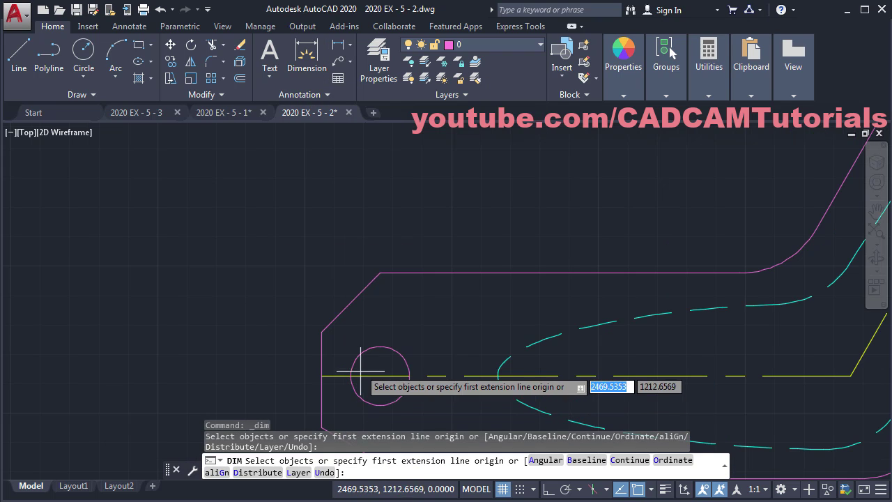
pyautogui.click(322, 332)
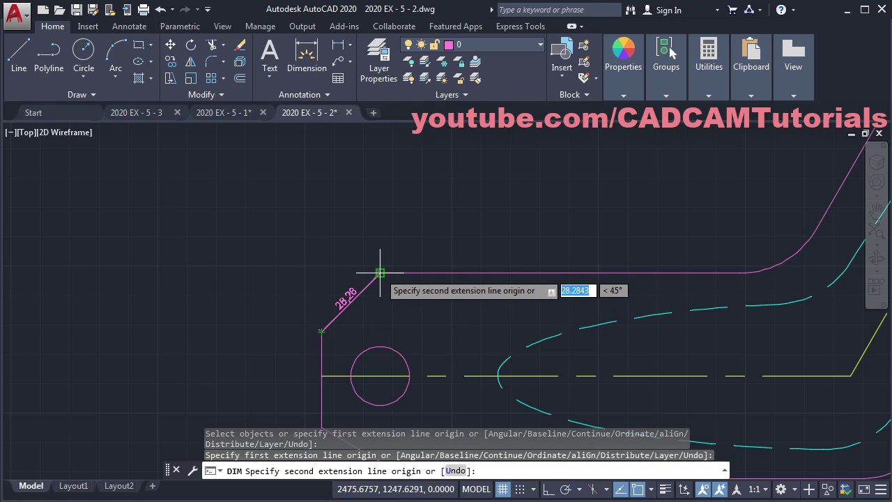
pyautogui.click(380, 272)
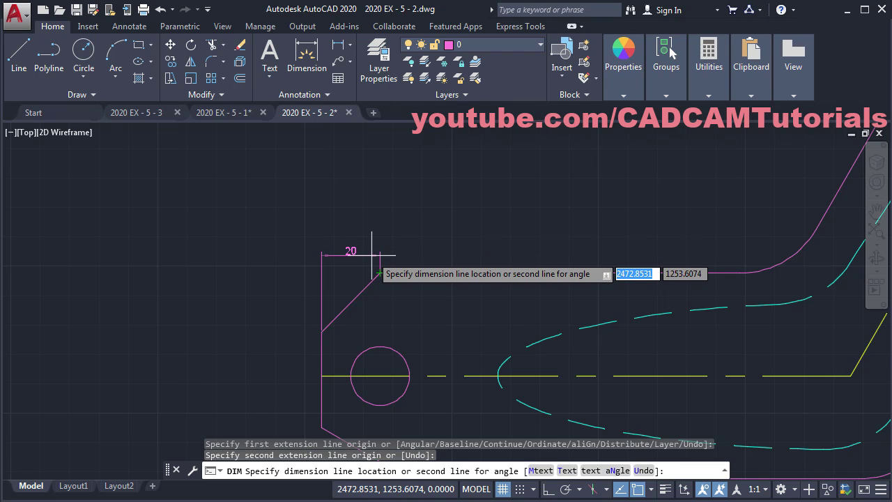
pyautogui.click(371, 255)
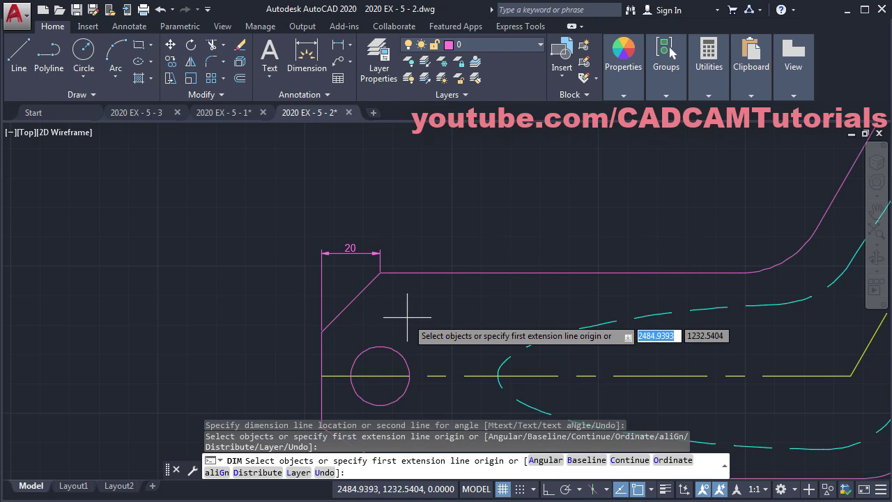
# Step: Dimension the vertical length of the upper-left chamfer with Ortho mode on, placing the dimension to the left of the outline
pyautogui.click(380, 273)
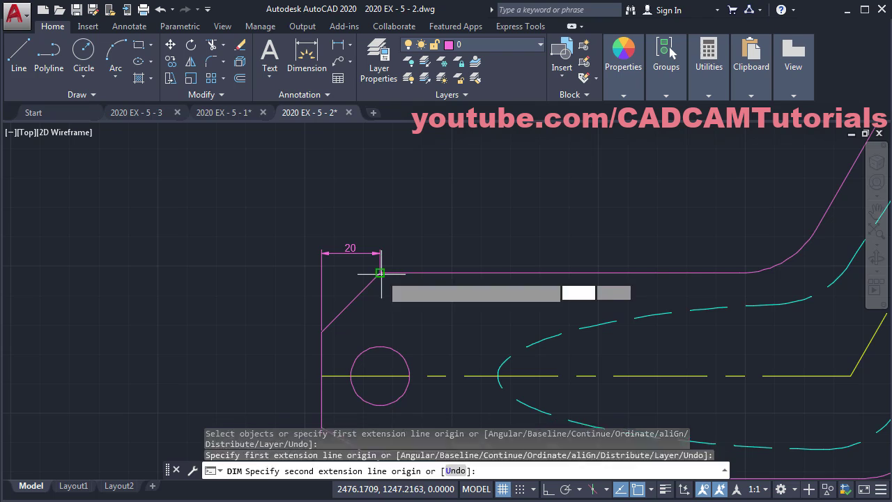
pyautogui.click(321, 332)
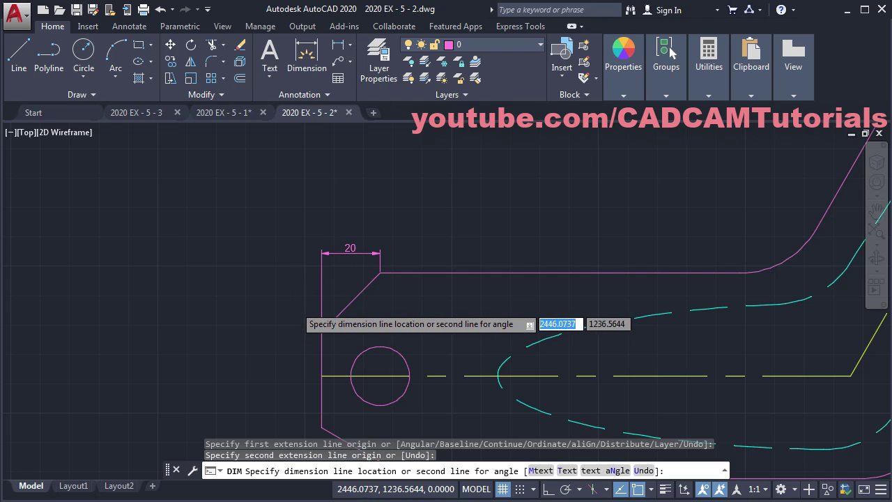
pyautogui.click(548, 492)
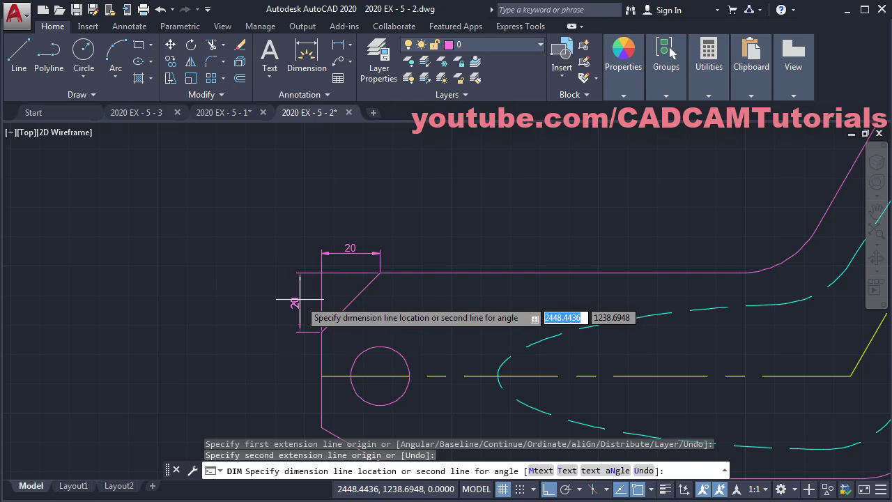
pyautogui.click(300, 299)
# Step: Dimension the vertical distance from the lower-left chamfer's bottom corner to the centerline's left end, aligned below the chamfer's vertical dimension
pyautogui.moveTo(414, 309)
pyautogui.mouseDown(button='middle')
pyautogui.moveTo(425, 229)
pyautogui.moveTo(445, 199)
pyautogui.moveTo(476, 205)
pyautogui.mouseUp(button='middle')
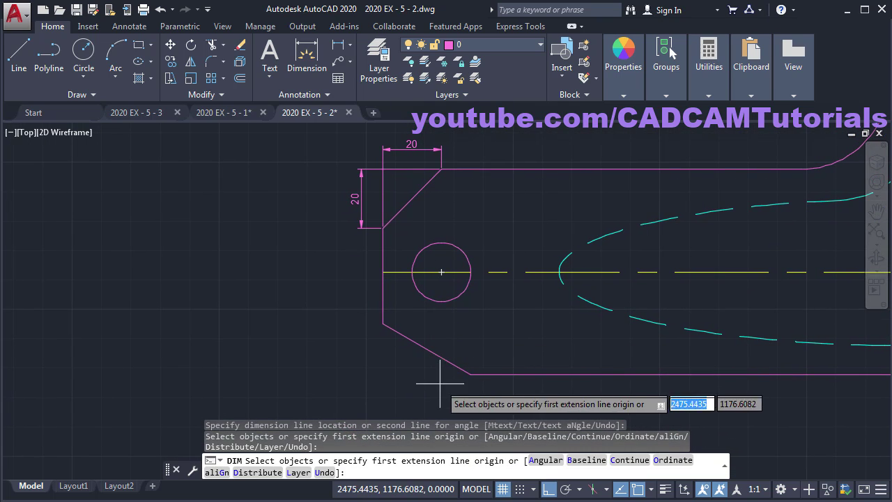
pyautogui.press('Return')
pyautogui.click(470, 374)
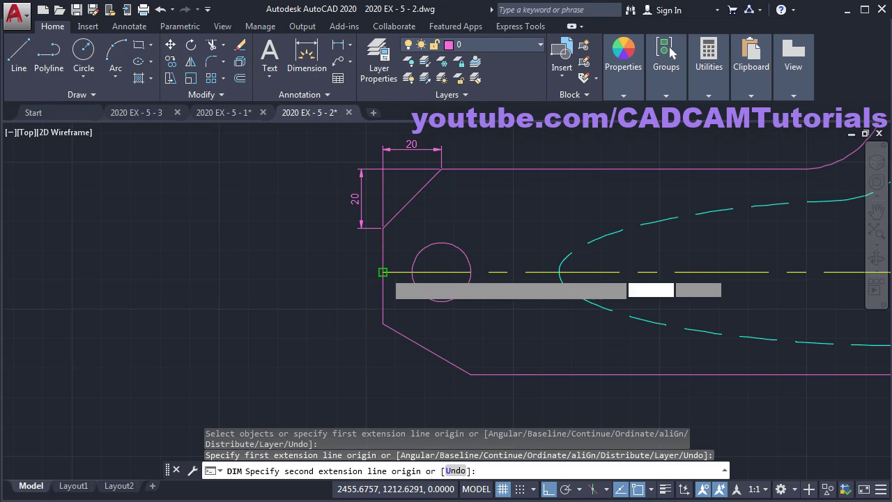
pyautogui.click(383, 272)
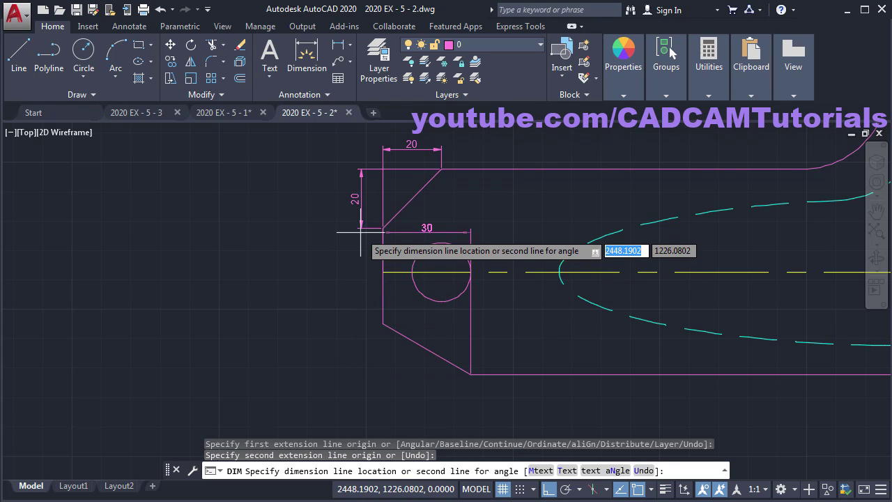
pyautogui.click(361, 272)
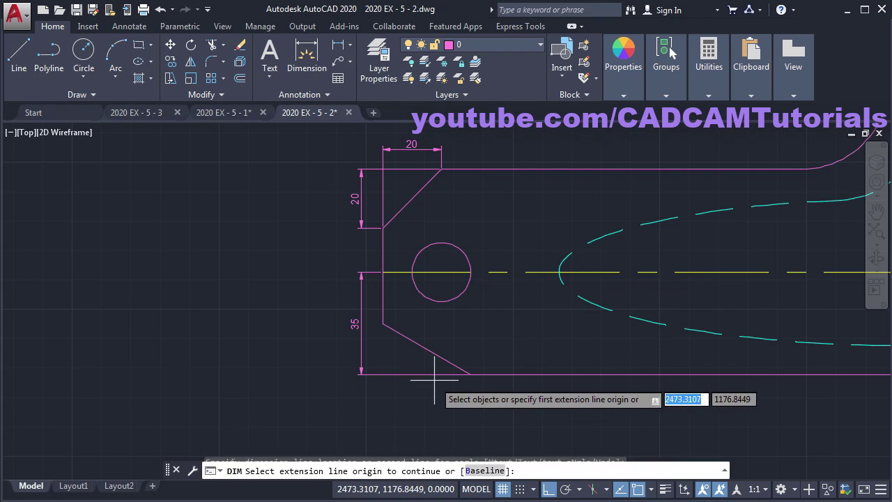
# Step: Dimension the full height between the bottom and top edges, placing it outside the other vertical dimensions, and finish the dimension command
pyautogui.click(471, 374)
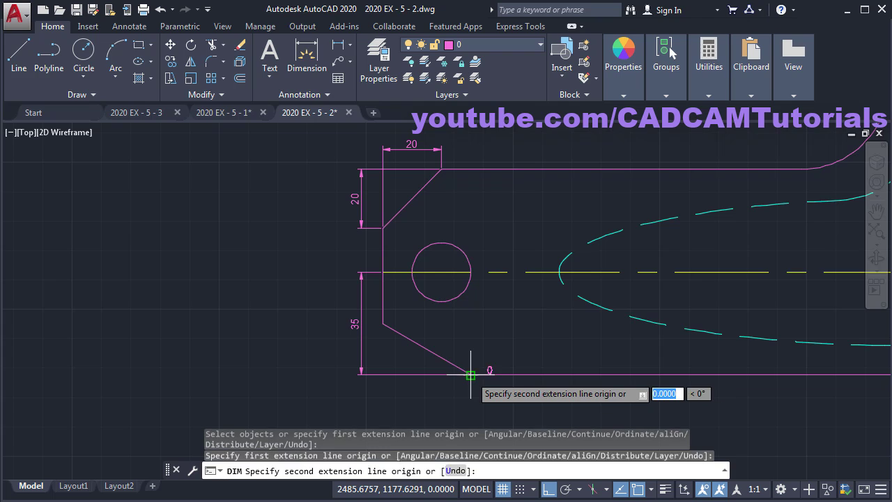
pyautogui.click(440, 169)
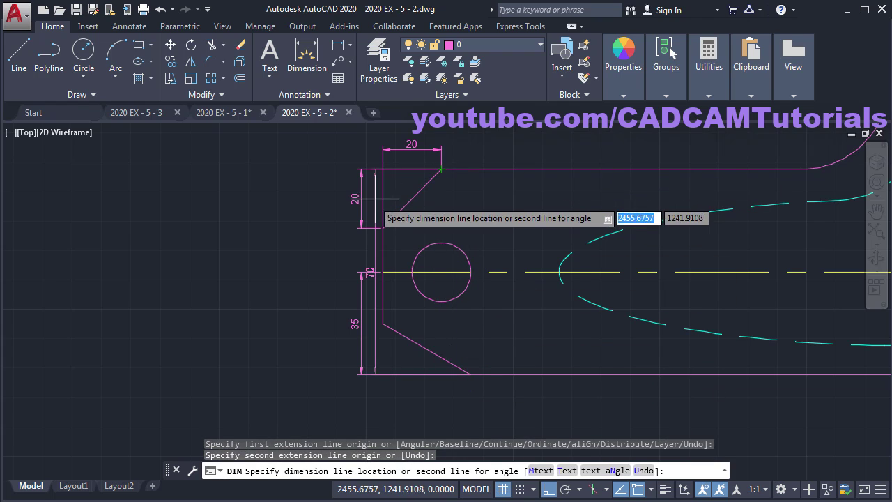
pyautogui.click(324, 226)
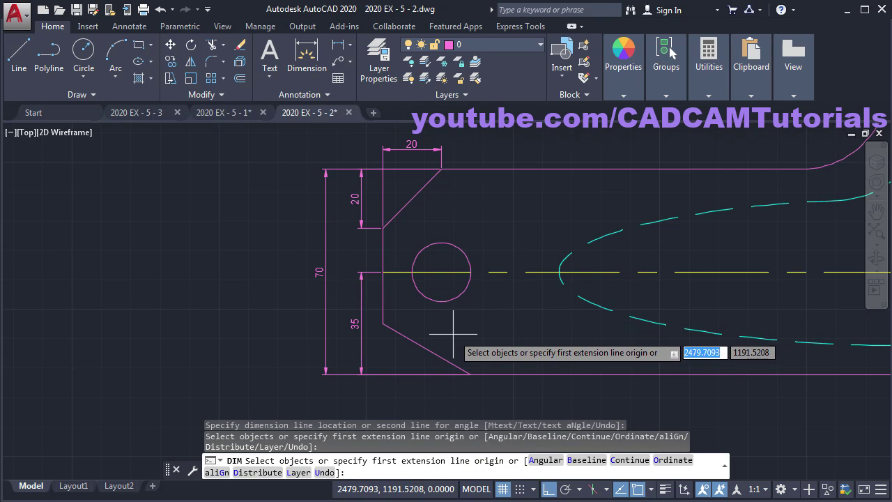
pyautogui.press('Escape')
# Step: Modify the ISO-25 dimension style to use an overall scale of 2 and close the style manager
pyautogui.scroll(-4, 416, 316)
pyautogui.moveTo(416, 316); pyautogui.dragTo(349, 351, button='middle')
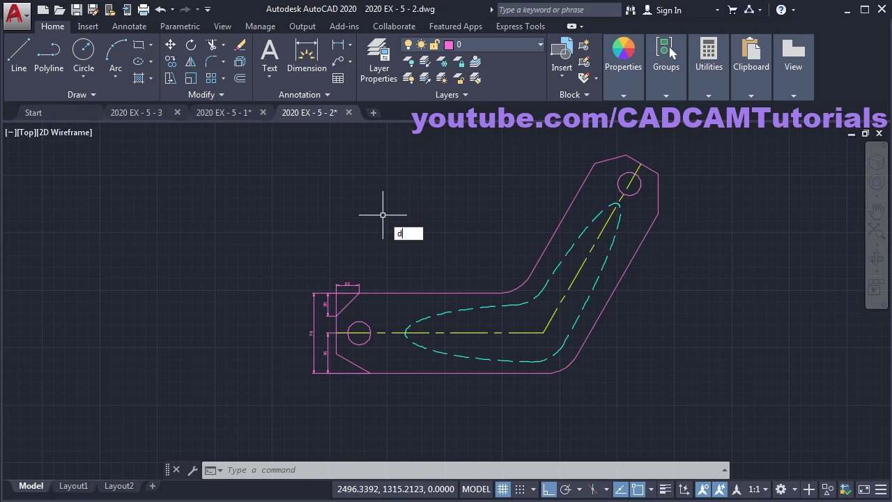
pyautogui.write('D')
pyautogui.press('Return')
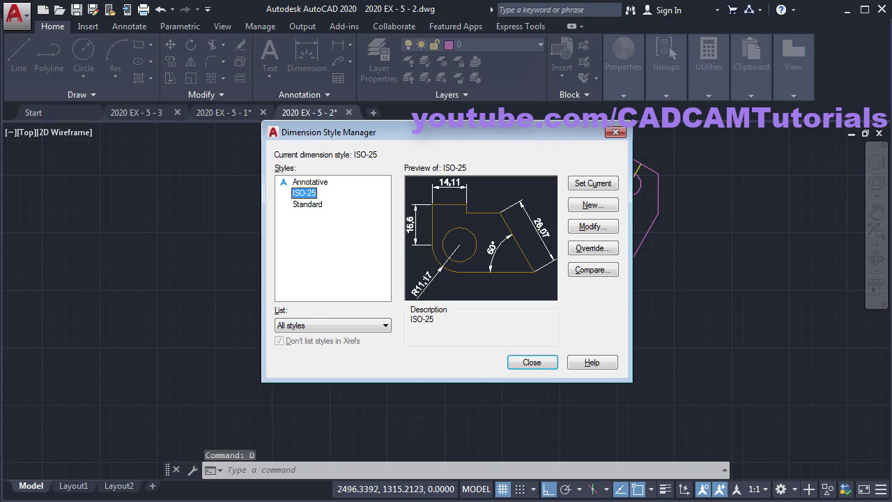
pyautogui.click(592, 227)
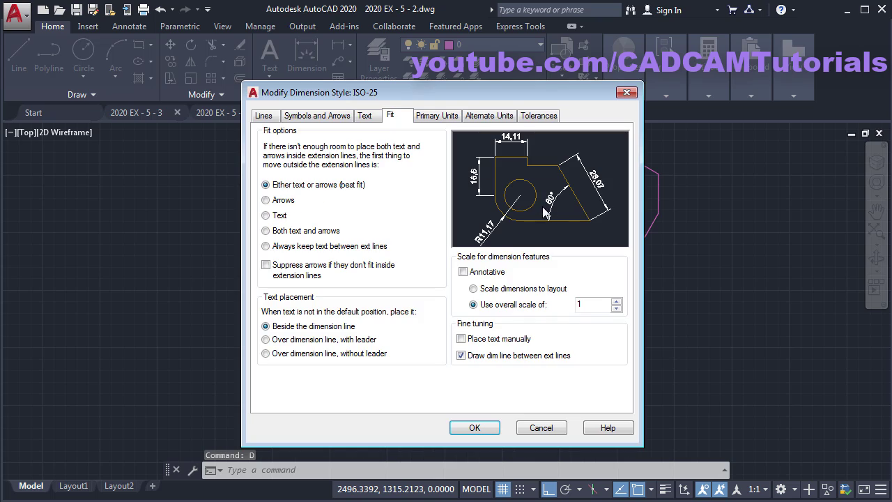
pyautogui.doubleClick(596, 305)
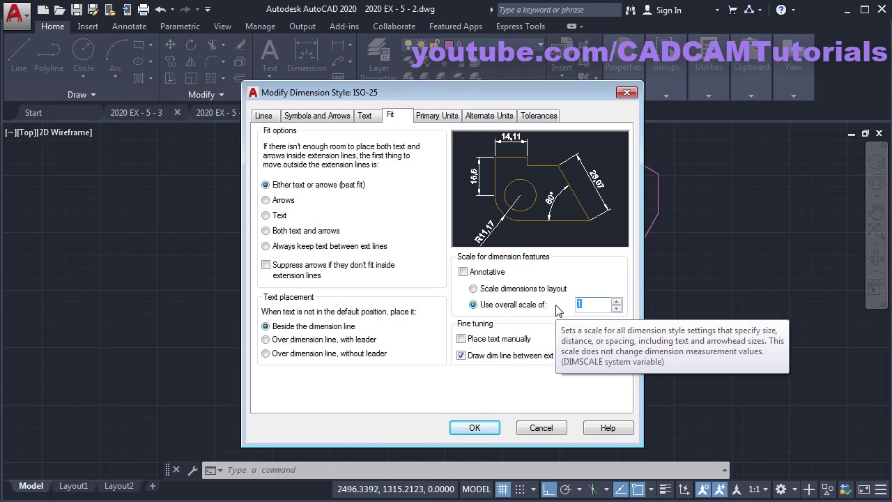
pyautogui.write('2')
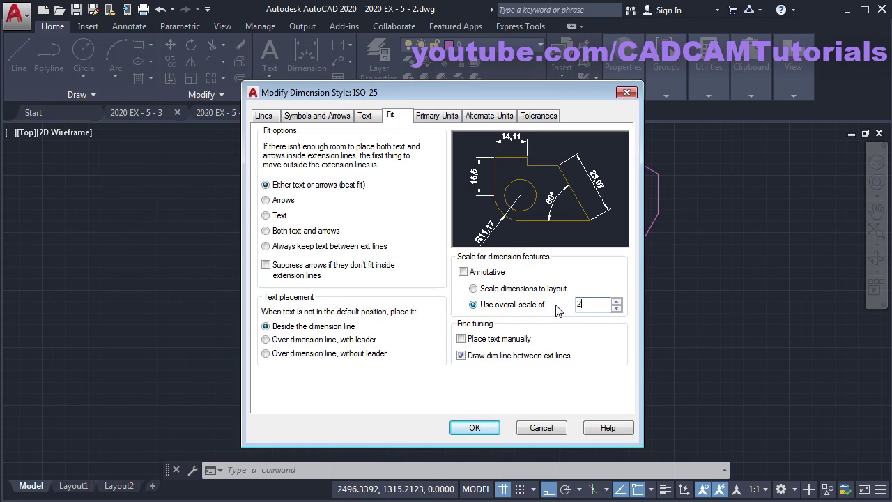
pyautogui.click(473, 430)
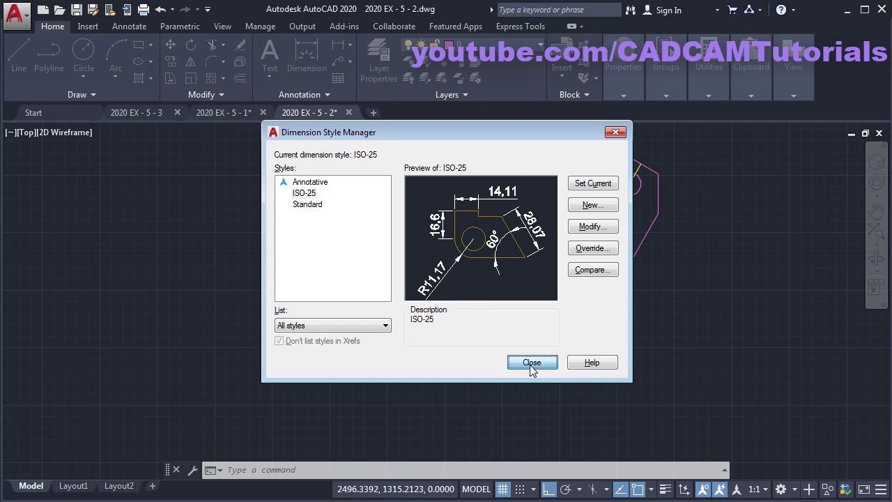
pyautogui.click(530, 363)
# Step: Check the reference PDF, then dimension the horizontal distance from the outline's left edge to the lower-left circle's centre, placing it just above the circle
pyautogui.scroll(3, 339, 325)
pyautogui.moveTo(414, 355)
pyautogui.mouseDown(button='middle')
pyautogui.moveTo(385, 403)
pyautogui.moveTo(396, 386)
pyautogui.mouseUp(button='middle')
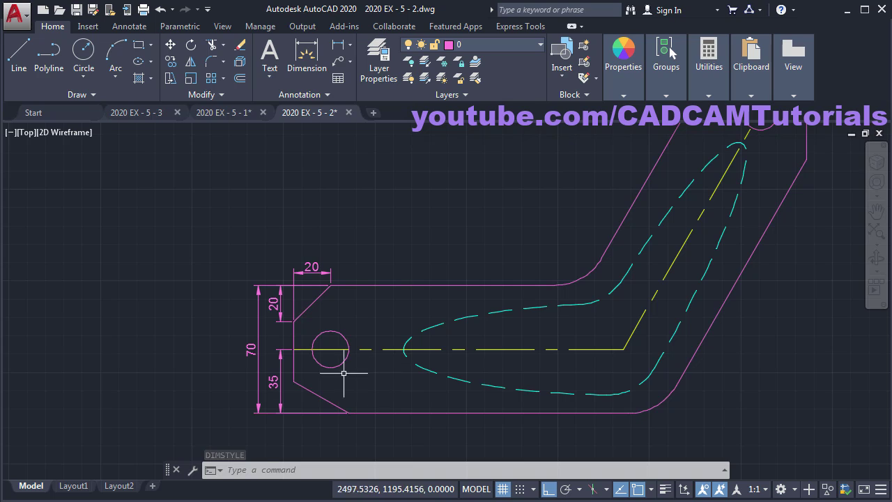
pyautogui.hotkey('alt', 'Tab')
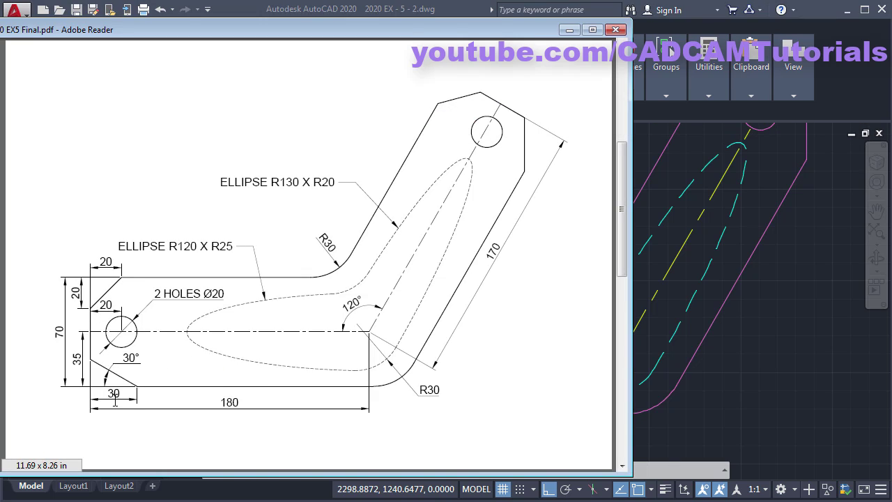
pyautogui.click(714, 403)
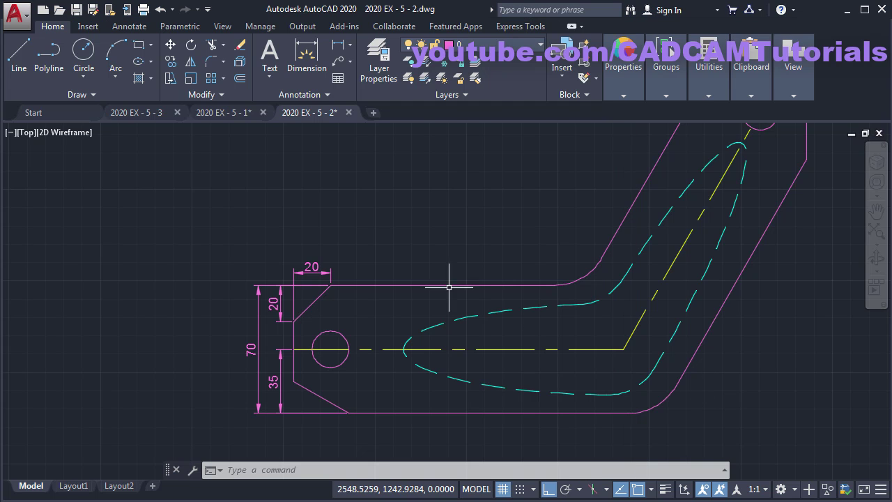
pyautogui.click(300, 60)
pyautogui.scroll(4, 311, 359)
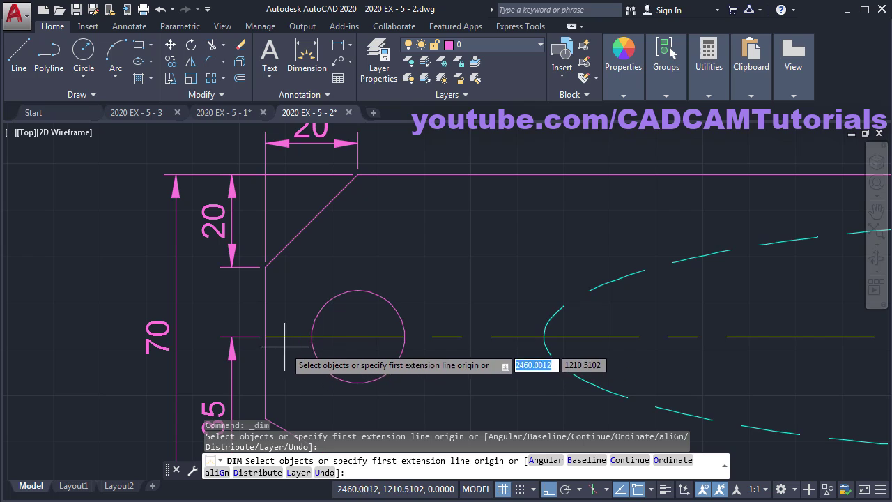
pyautogui.click(265, 336)
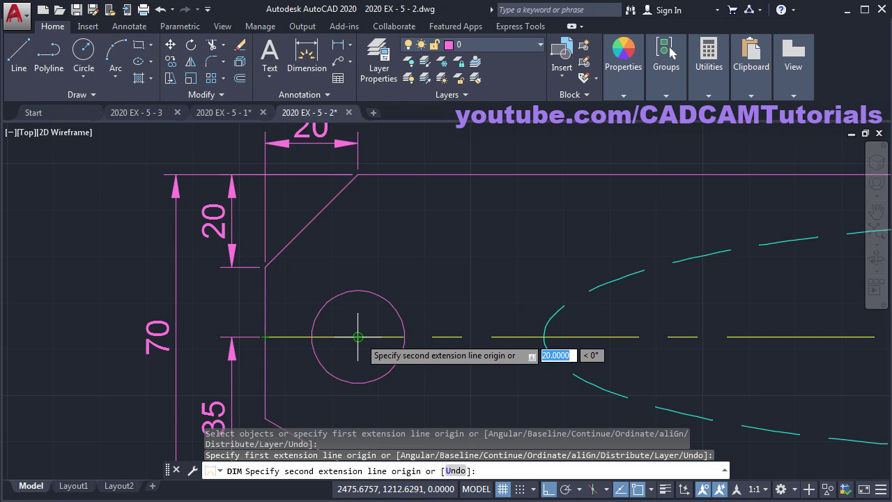
pyautogui.click(357, 336)
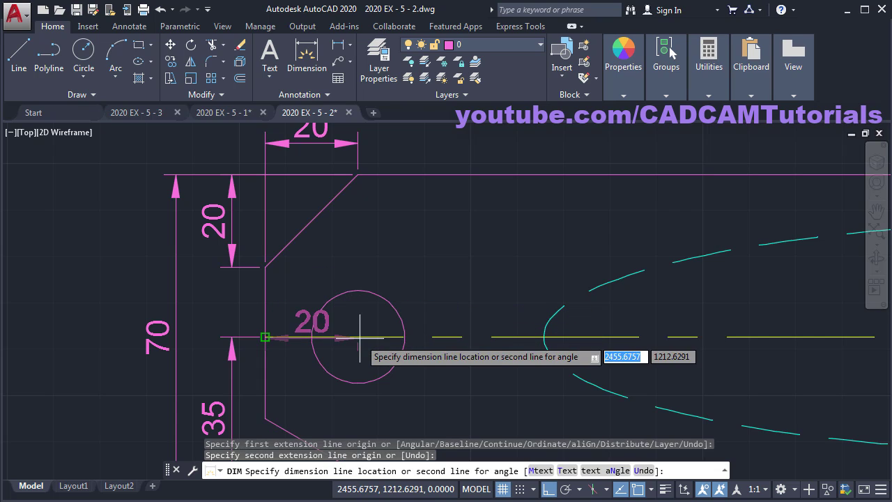
pyautogui.click(398, 280)
pyautogui.scroll(-2, 418, 265)
pyautogui.scroll(2, 384, 373)
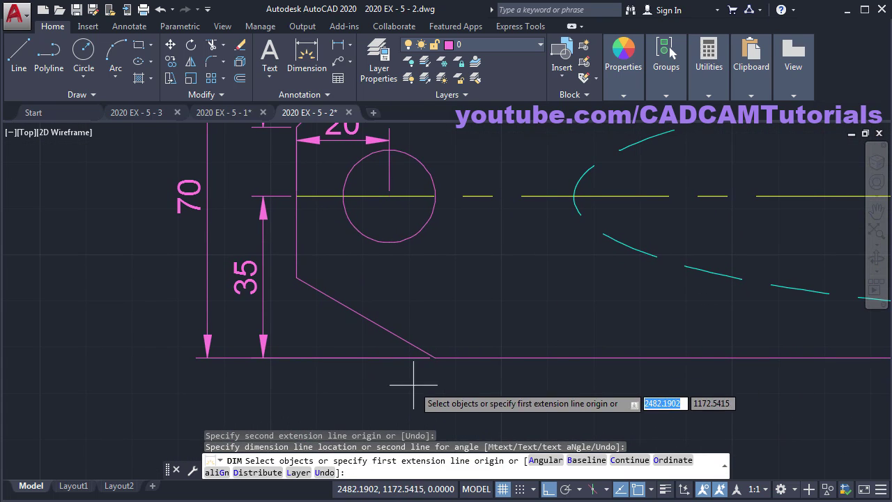
# Step: Dimension the horizontal length of the lower-left chamfer, placing the dimension below the outline's bottom edge
pyautogui.press('Return')
pyautogui.click(296, 278)
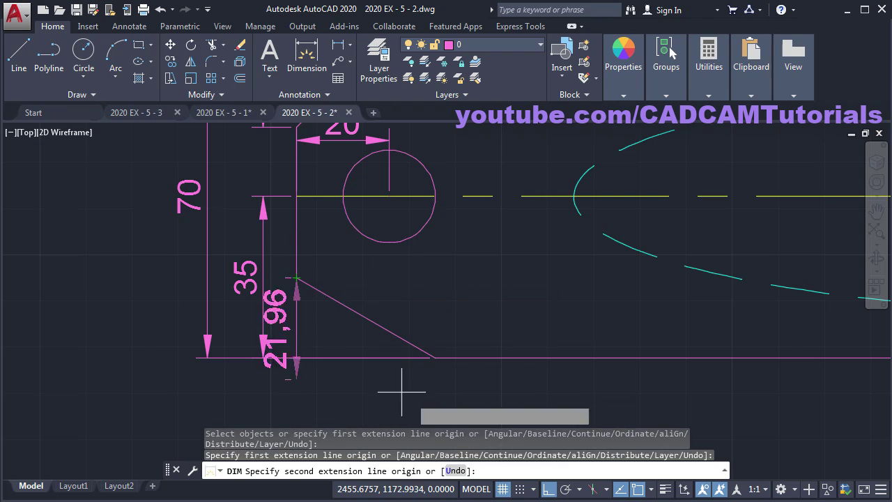
pyautogui.click(435, 357)
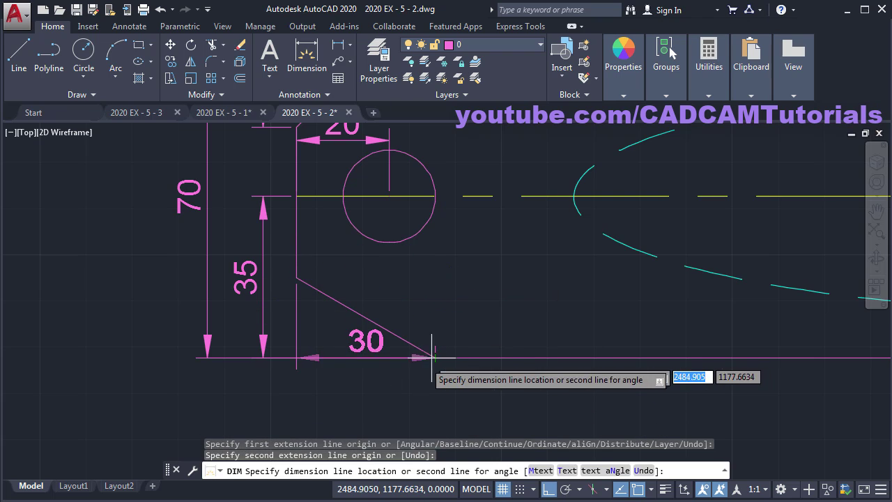
pyautogui.click(377, 403)
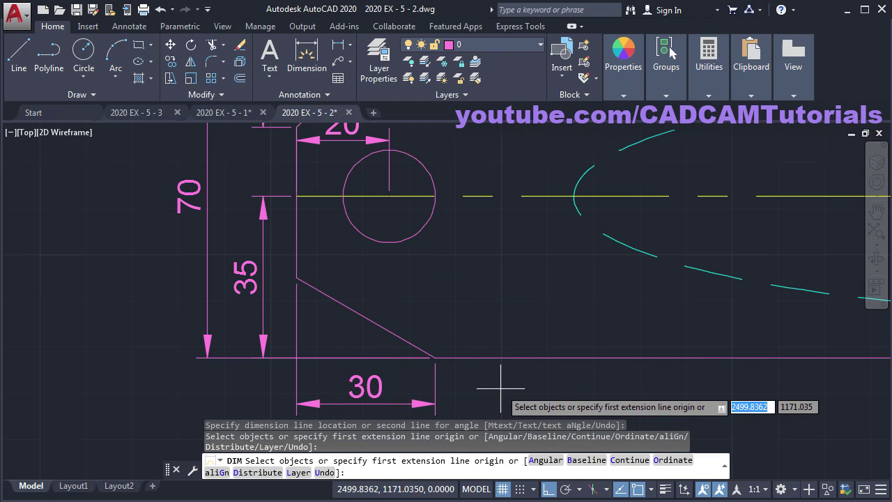
# Step: Add an angular dimension between the lower-left chamfer and the bottom edge, placing its arc inside the chamfer's horizontal extent
pyautogui.scroll(1, 501, 388)
pyautogui.scroll(1, 418, 370)
pyautogui.click(372, 321)
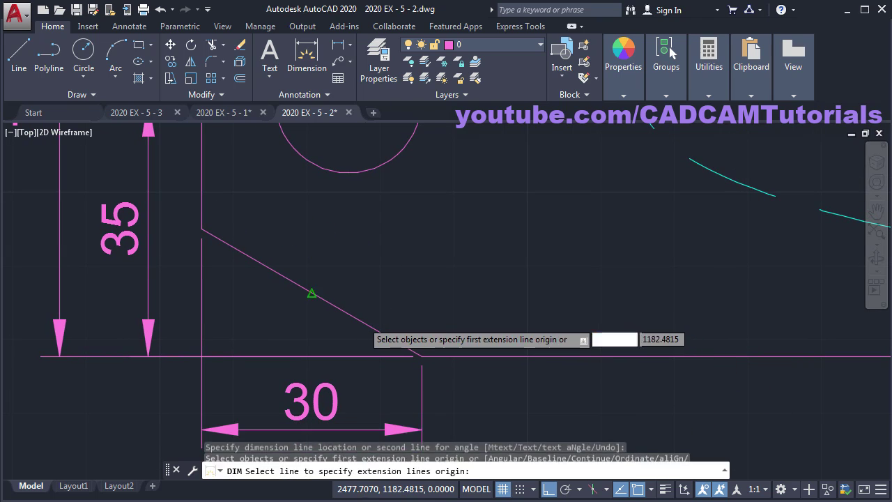
pyautogui.click(482, 357)
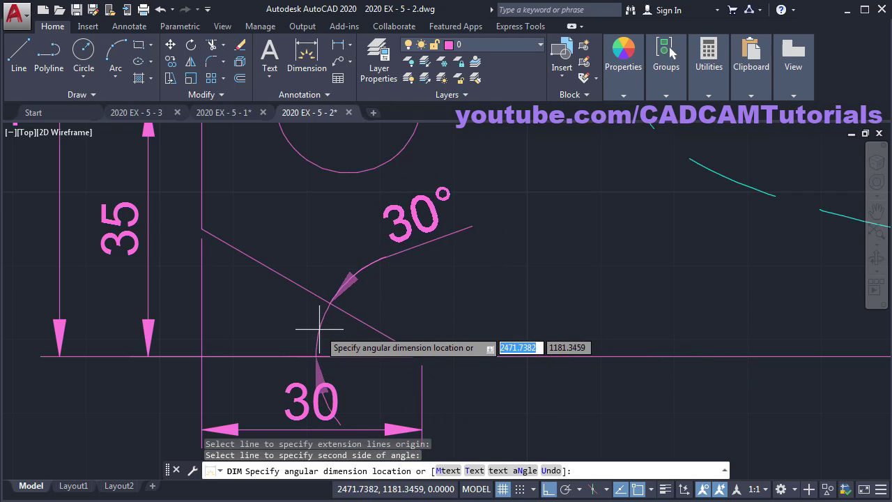
pyautogui.click(352, 328)
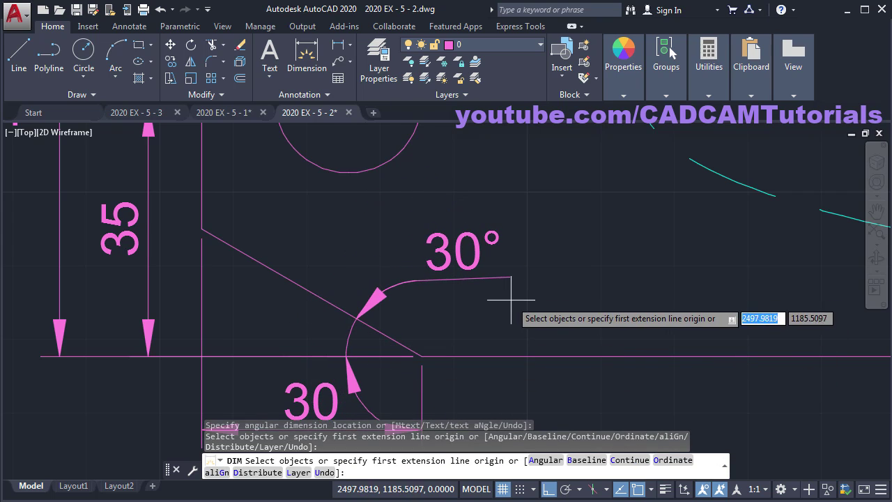
# Step: Check the reference PDF, then dimension the horizontal centerline's full length to the bend, placing it below the chamfer's horizontal dimension
pyautogui.scroll(-5, 514, 296)
pyautogui.hotkey('alt', 'Tab')
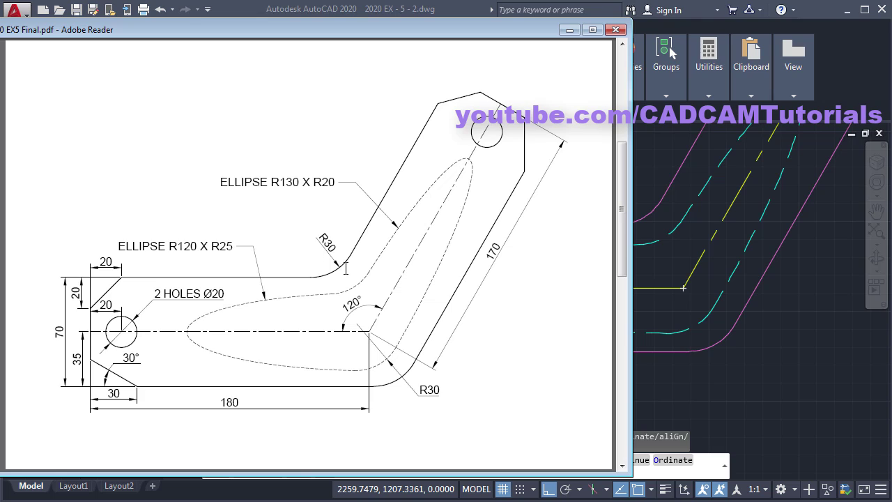
pyautogui.hotkey('alt', 'Tab')
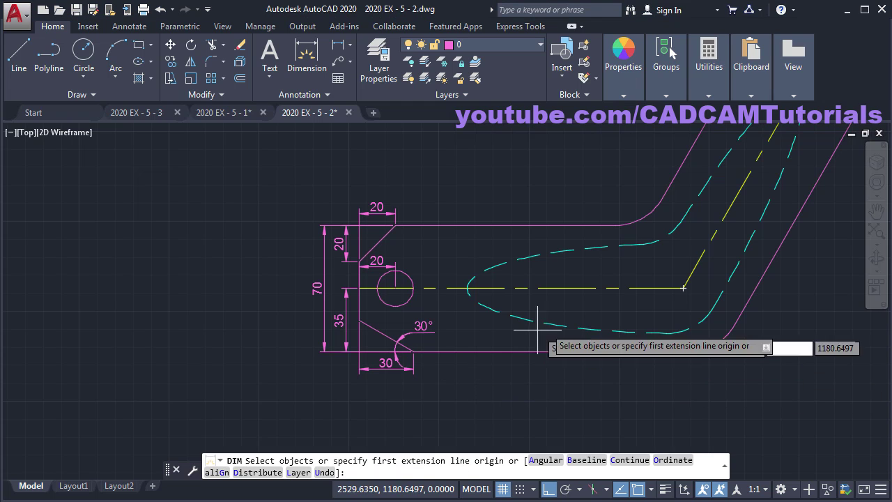
pyautogui.click(552, 289)
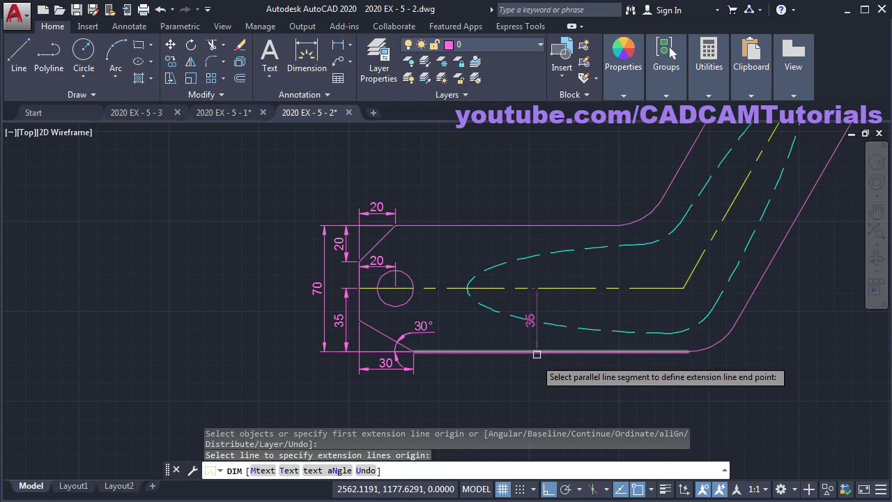
pyautogui.click(520, 392)
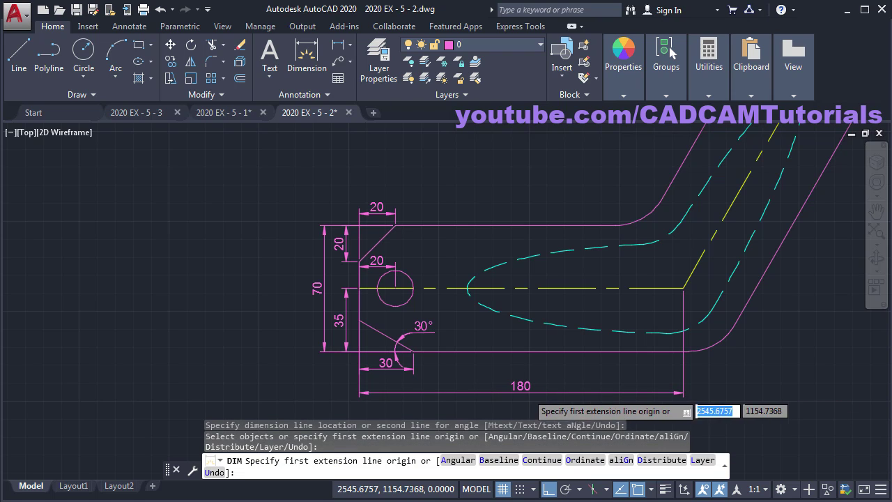
# Step: Add a radius dimension to the outer fillet at the lower bend of the outline, with its text outside the profile
pyautogui.moveTo(735, 361)
pyautogui.mouseDown(button='middle')
pyautogui.moveTo(561, 368)
pyautogui.moveTo(519, 351)
pyautogui.mouseUp(button='middle')
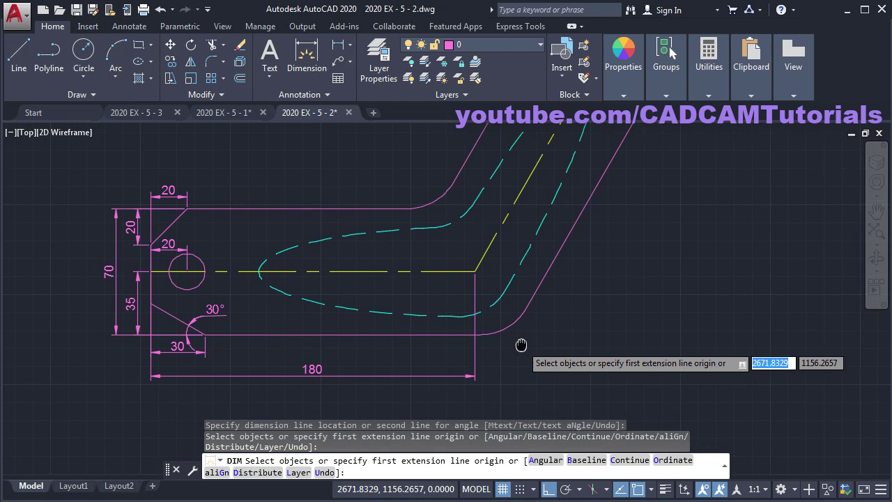
pyautogui.press('Return')
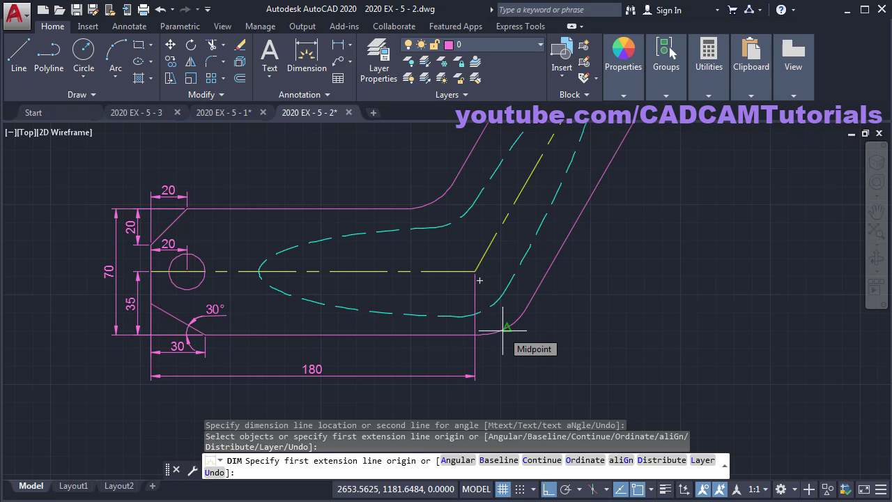
pyautogui.scroll(2, 517, 335)
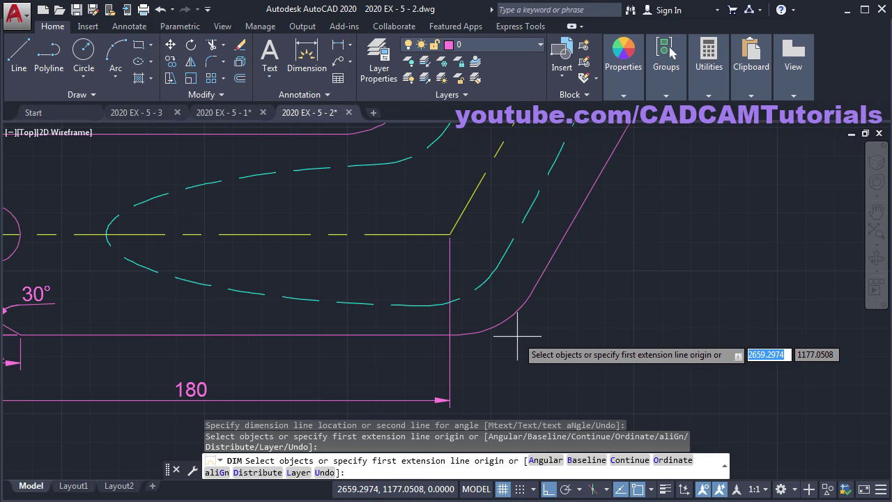
pyautogui.scroll(3, 515, 336)
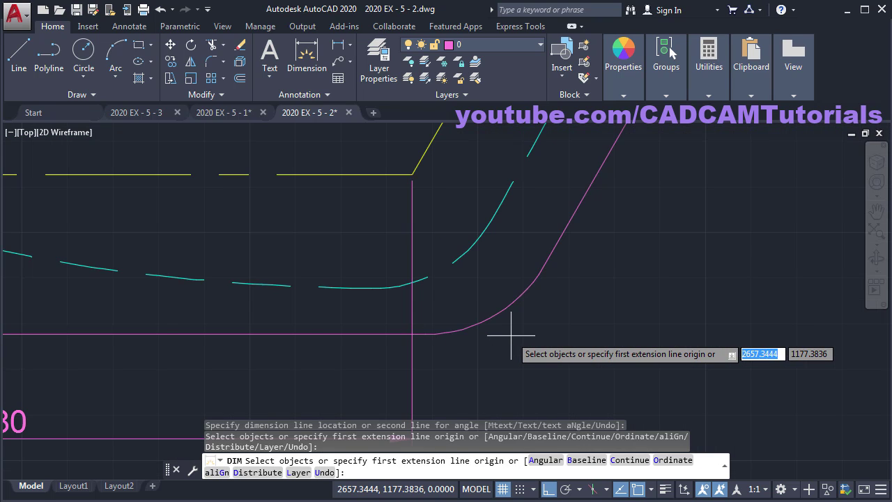
pyautogui.click(442, 322)
pyautogui.scroll(-2, 474, 334)
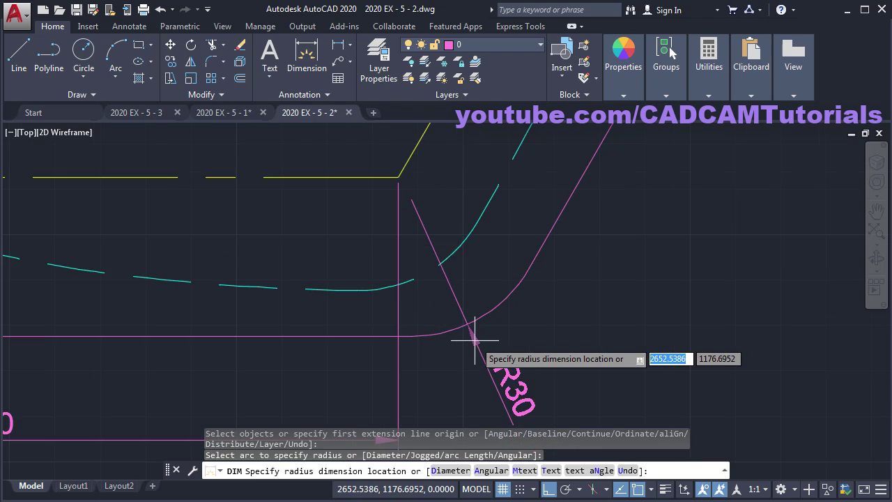
pyautogui.click(456, 303)
# Step: Add a radius dimension to the inner fillet at the upper bend of the outline, with its text above the arc
pyautogui.scroll(3, 520, 339)
pyautogui.scroll(-4, 474, 299)
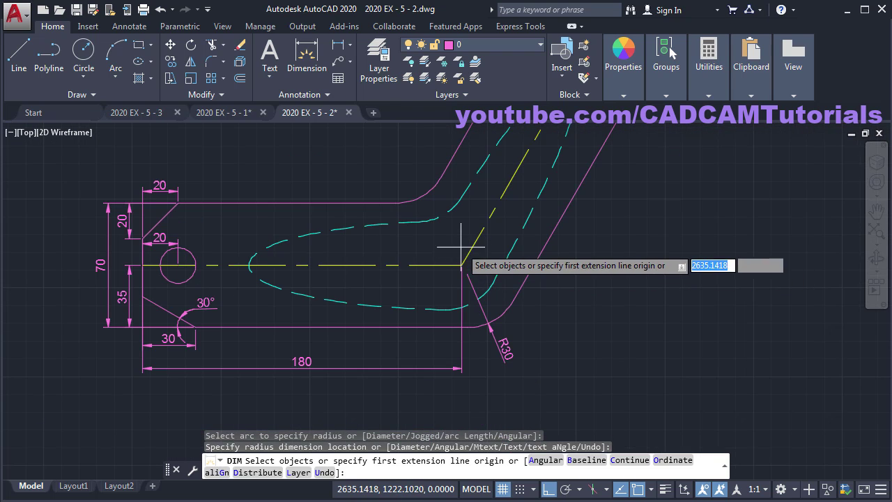
pyautogui.scroll(2, 419, 265)
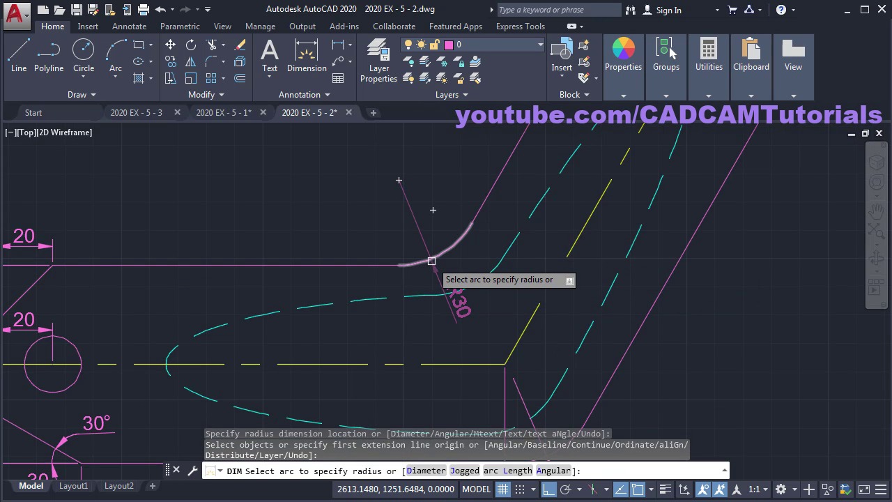
pyautogui.click(433, 262)
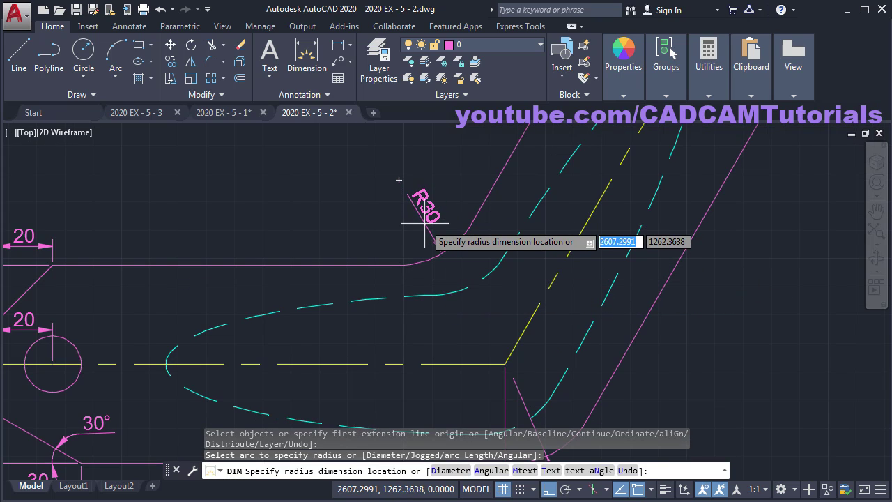
pyautogui.click(424, 216)
# Step: Add an angular dimension for the obtuse angle between the horizontal and inclined centerlines, placed above their intersection
pyautogui.scroll(-2, 484, 252)
pyautogui.scroll(2, 534, 313)
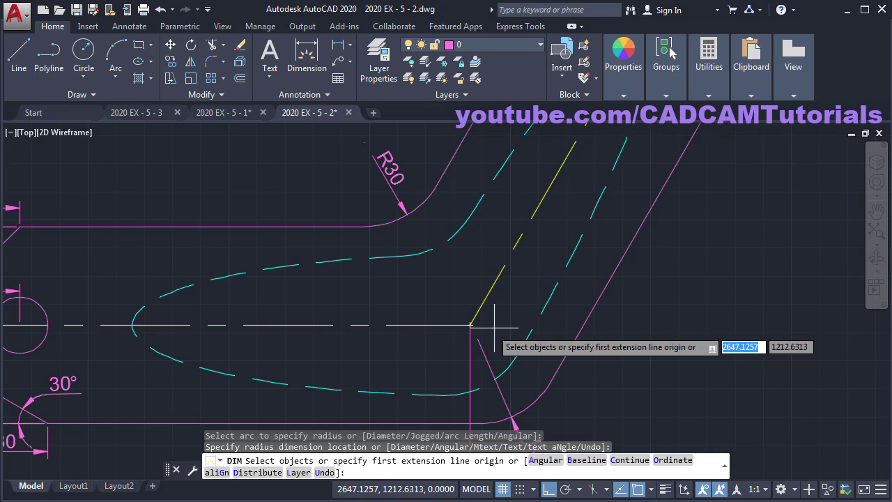
pyautogui.press('Return')
pyautogui.click(470, 324)
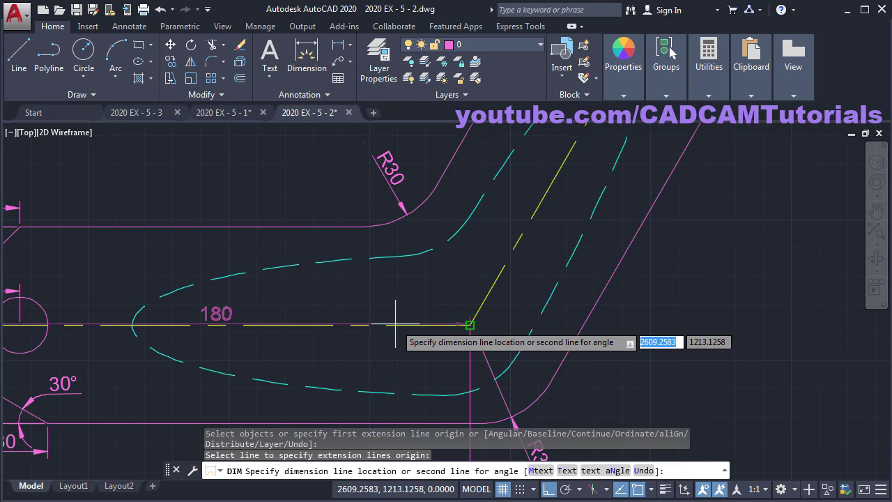
pyautogui.click(490, 294)
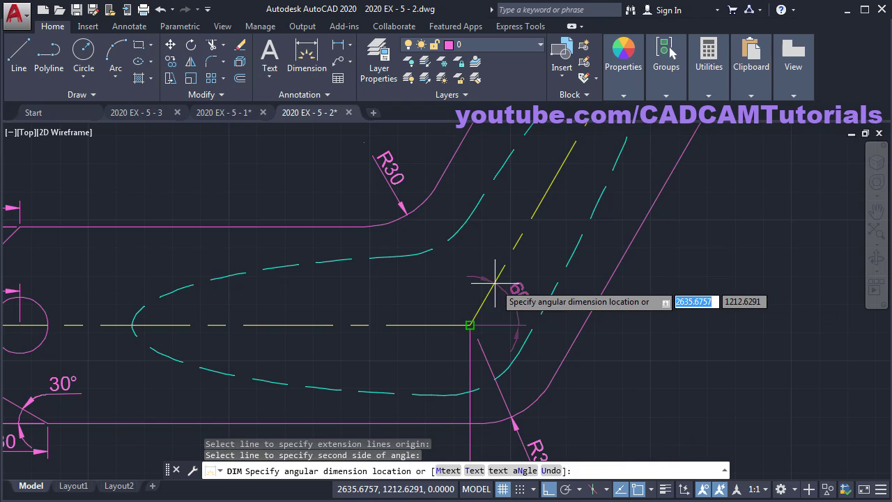
pyautogui.click(446, 288)
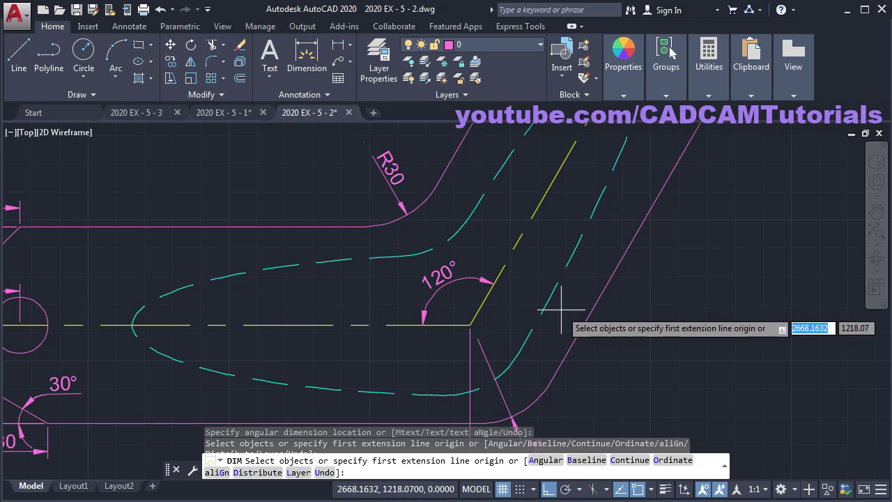
# Step: Turn Ortho off and add an aligned dimension along the inclined centerline, placing it outside the outline's outer inclined edge
pyautogui.scroll(-4, 571, 321)
pyautogui.scroll(1, 529, 317)
pyautogui.press('Return')
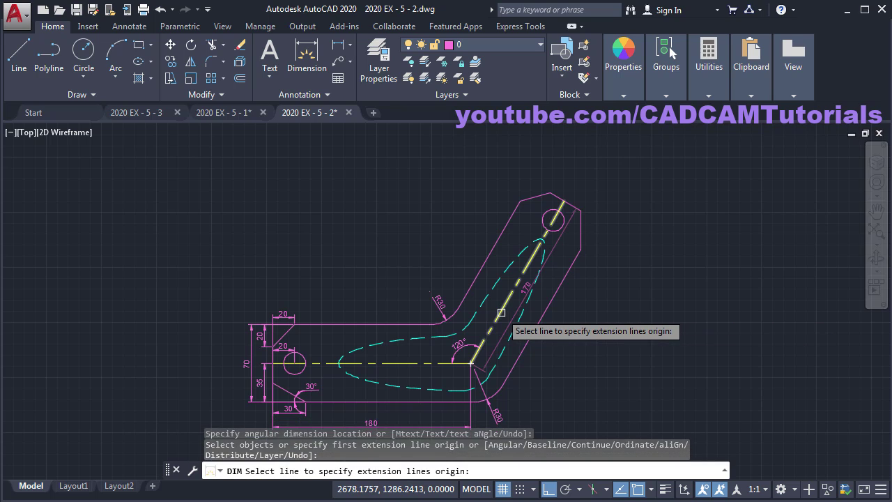
pyautogui.click(501, 313)
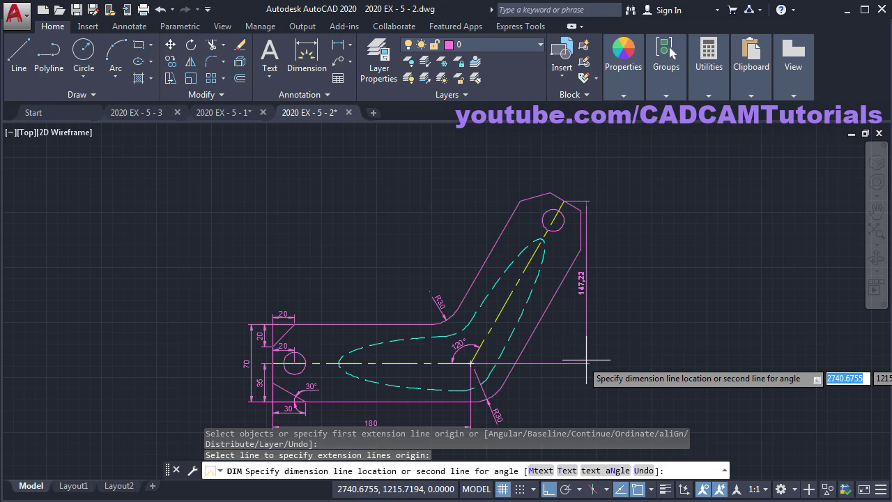
pyautogui.click(549, 491)
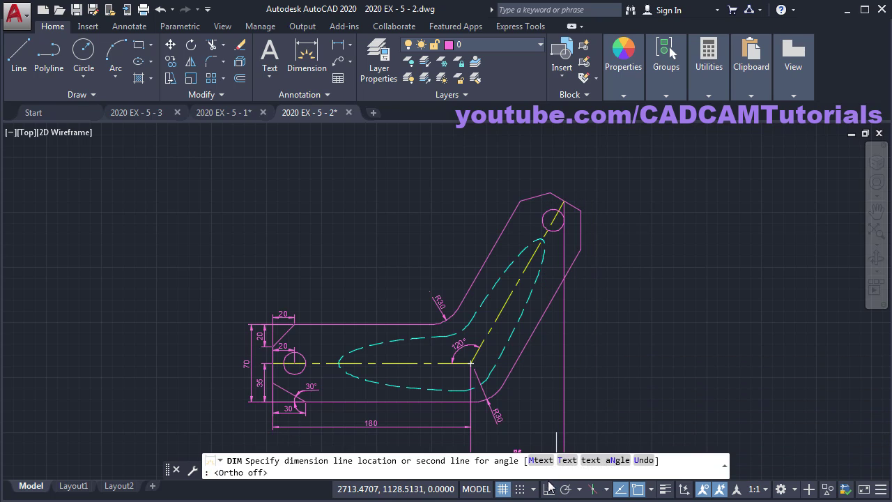
pyautogui.click(555, 333)
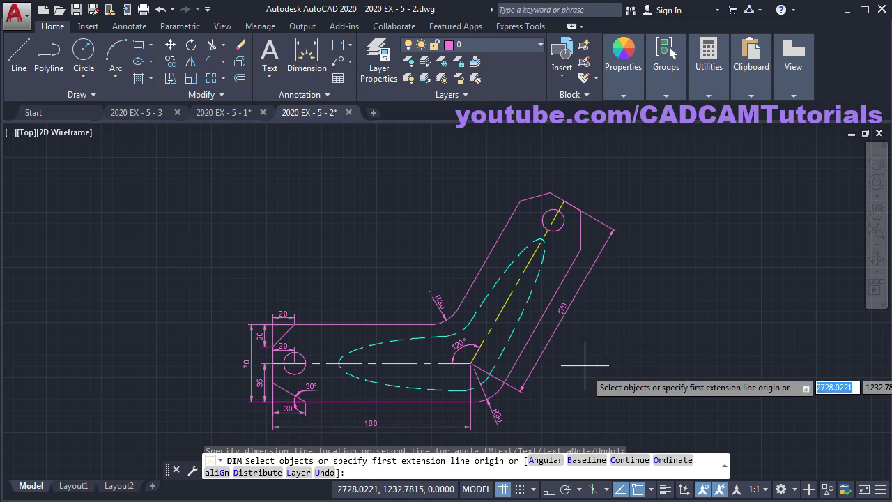
# Step: Check the reference PDF, then add a diameter dimension to the lower-left circle with its text diagonally above it, and end the dimension command
pyautogui.scroll(3, 621, 334)
pyautogui.moveTo(522, 352)
pyautogui.mouseDown(button='middle')
pyautogui.moveTo(404, 318)
pyautogui.moveTo(412, 321)
pyautogui.mouseUp(button='middle')
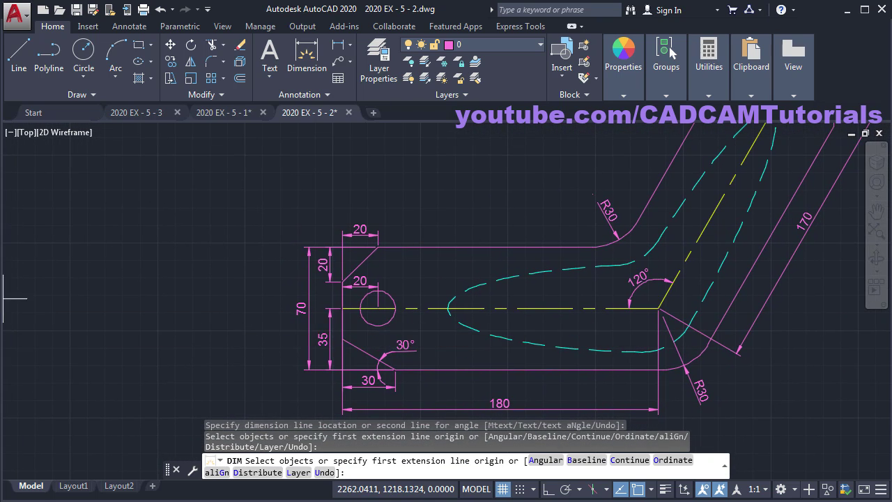
pyautogui.hotkey('alt', 'Tab')
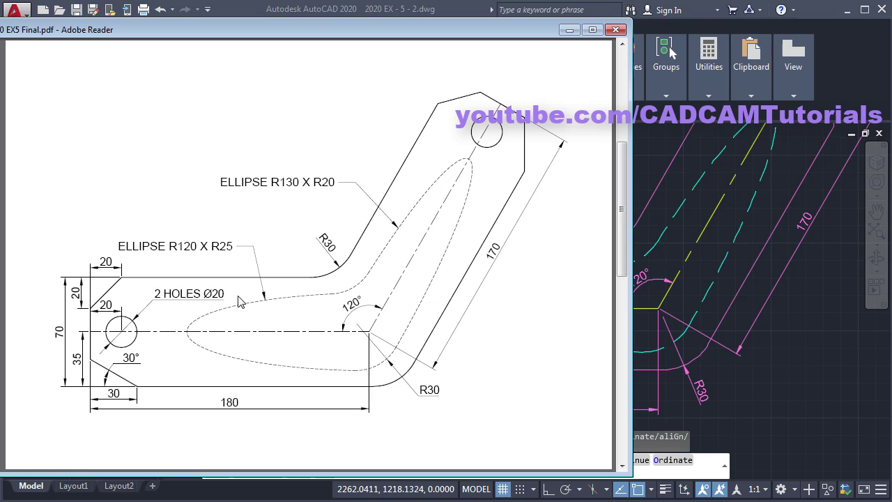
pyautogui.hotkey('alt', 'Tab')
pyautogui.scroll(-3, 778, 381)
pyautogui.scroll(5, 414, 283)
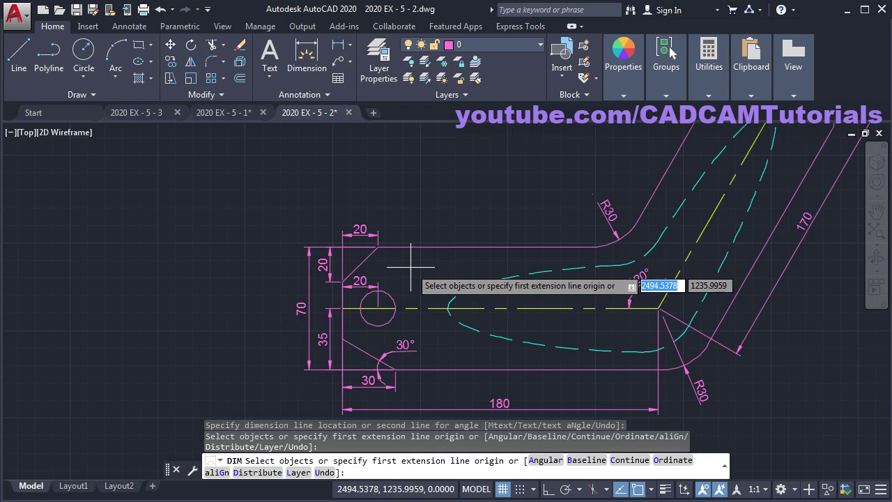
pyautogui.click(376, 311)
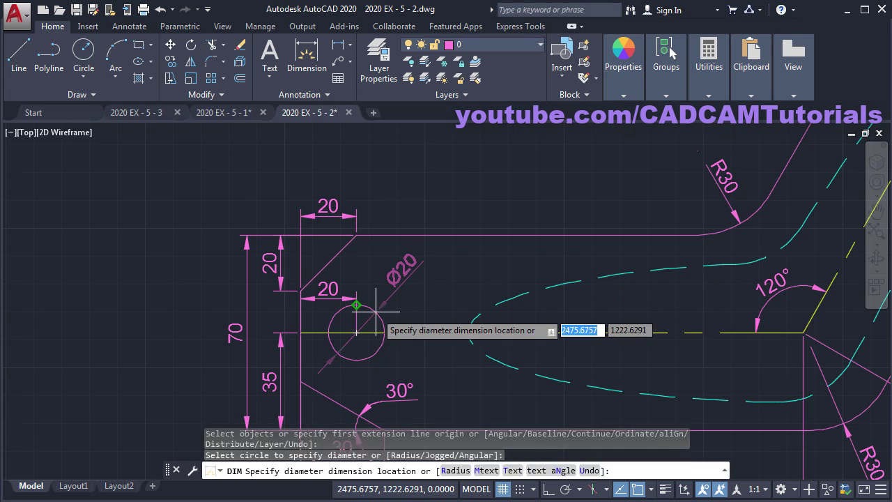
pyautogui.click(417, 281)
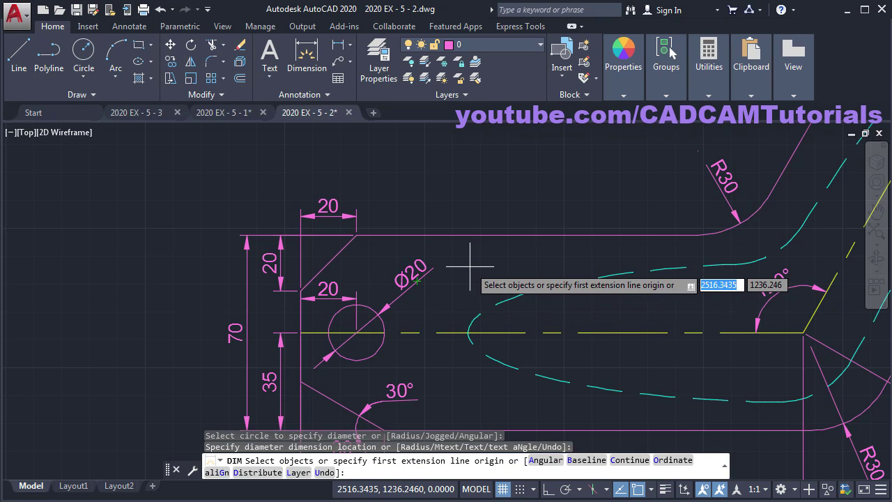
pyautogui.press('Escape')
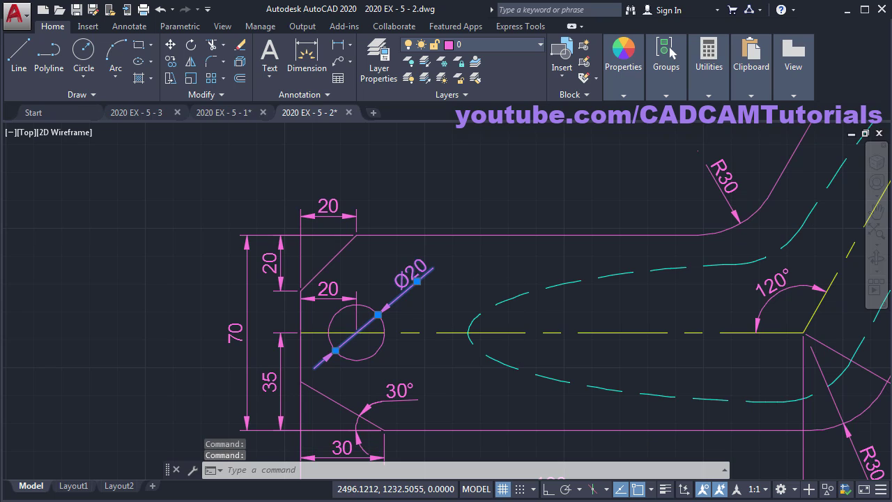
# Step: Edit the lower-left circle's diameter dimension text to add the prefix "2 HOLES" before the diameter value, and finish text editing
pyautogui.doubleClick(414, 277)
pyautogui.press('Home')
pyautogui.write('2 HOLES')
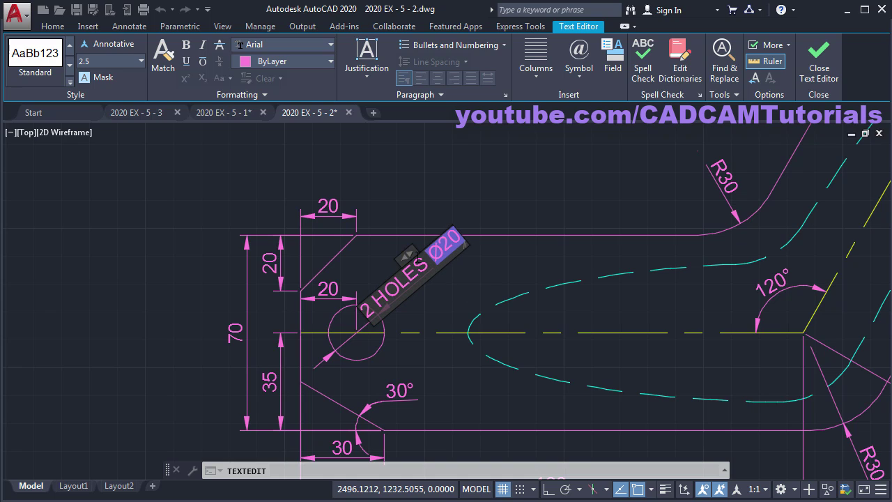
pyautogui.click(538, 183)
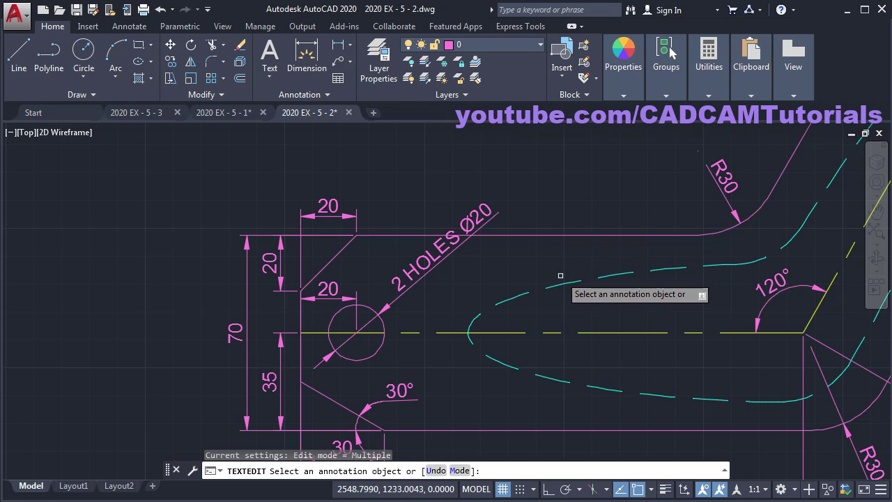
pyautogui.press('Escape')
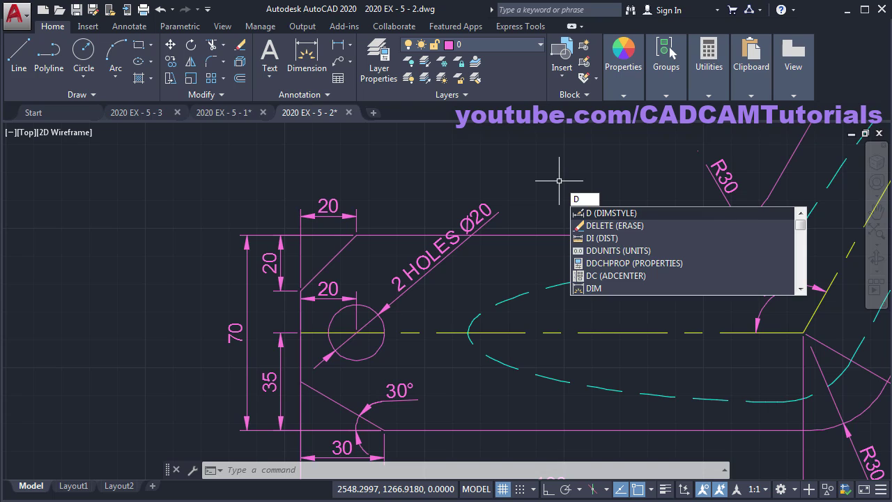
# Step: Modify the ISO-25 dimension style so its text alignment is ISO standard, and close the Dimension Style Manager
pyautogui.press('Return')
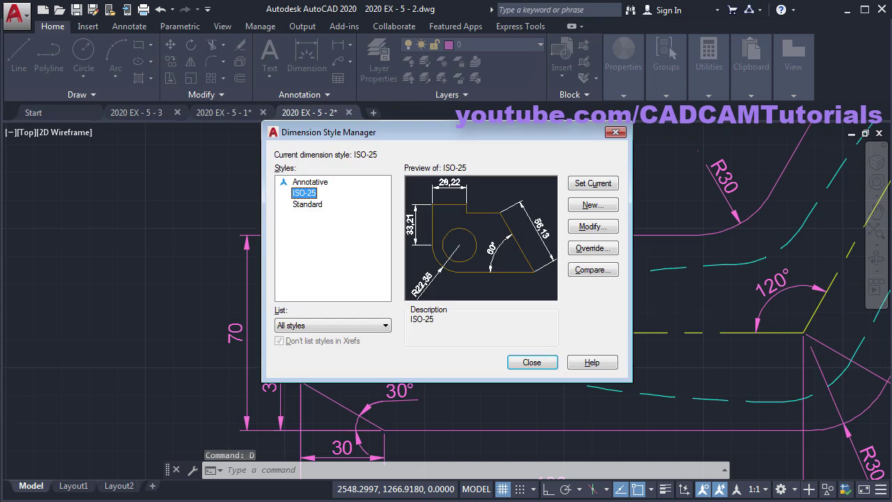
pyautogui.click(594, 227)
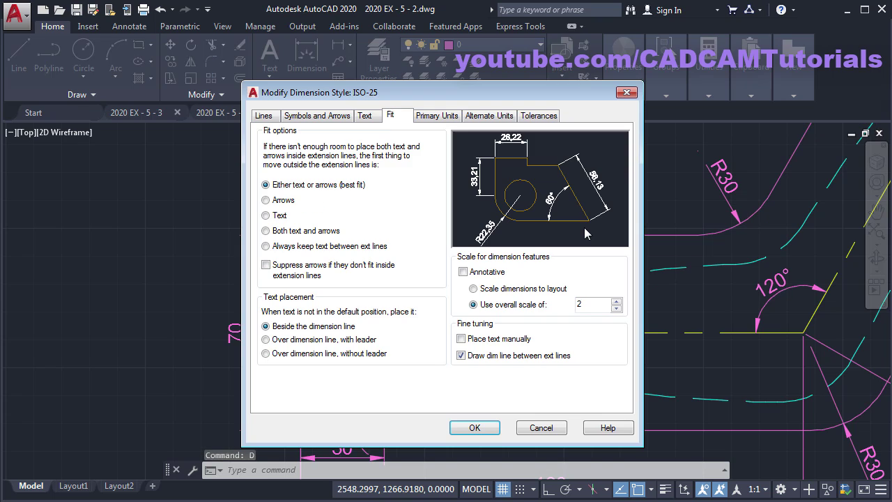
pyautogui.click(367, 116)
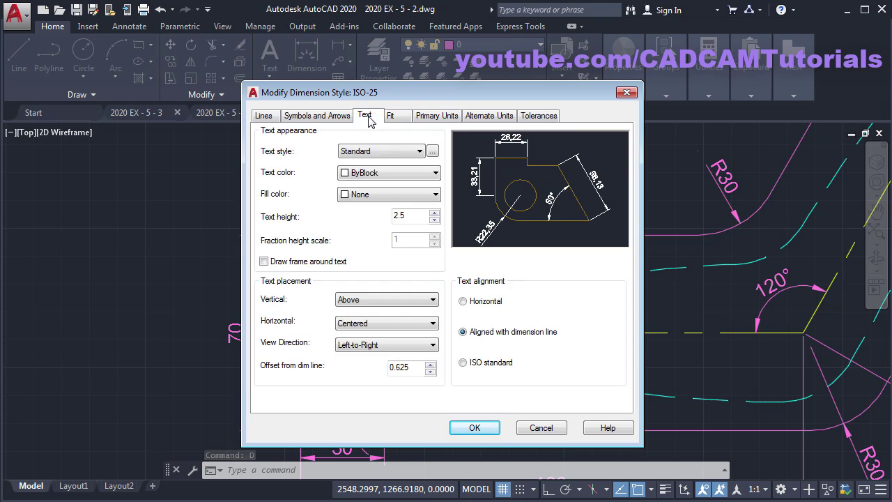
pyautogui.click(478, 368)
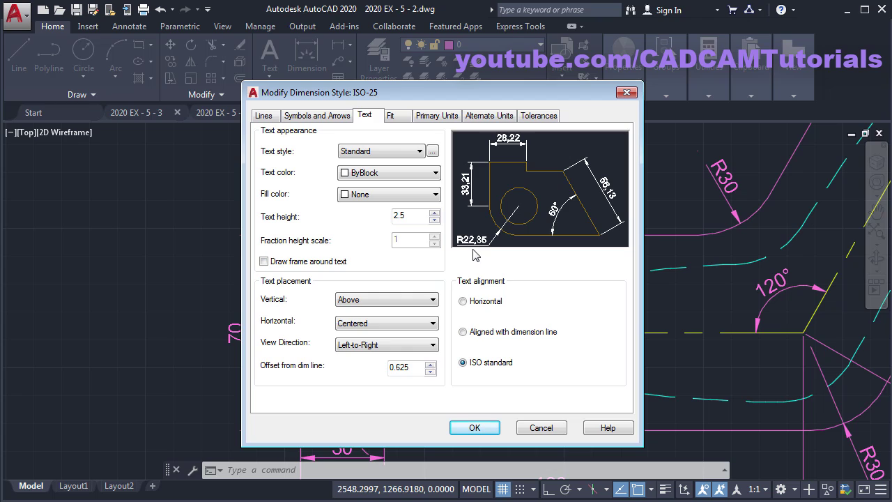
pyautogui.click(486, 431)
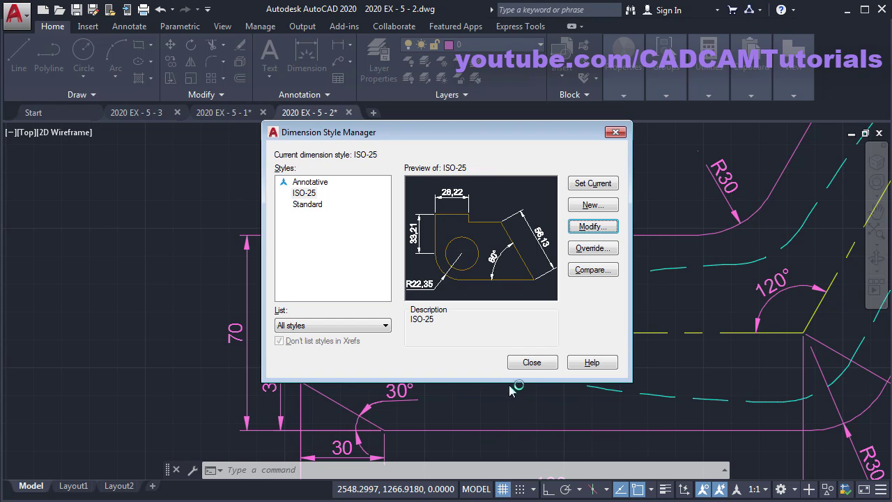
pyautogui.click(532, 361)
pyautogui.scroll(-3, 354, 291)
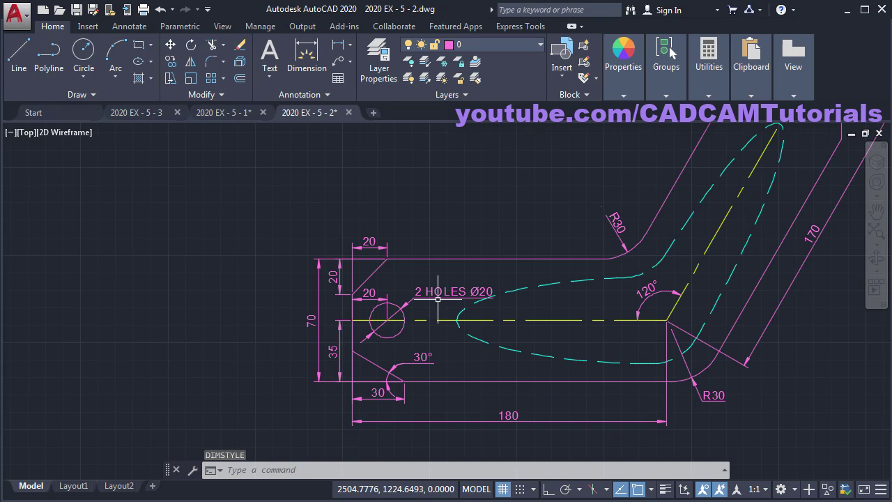
# Step: Move the "2 HOLES Ø20" dimension text up and closer to the circle, making its leader steeper, and deselect it
pyautogui.scroll(3, 358, 293)
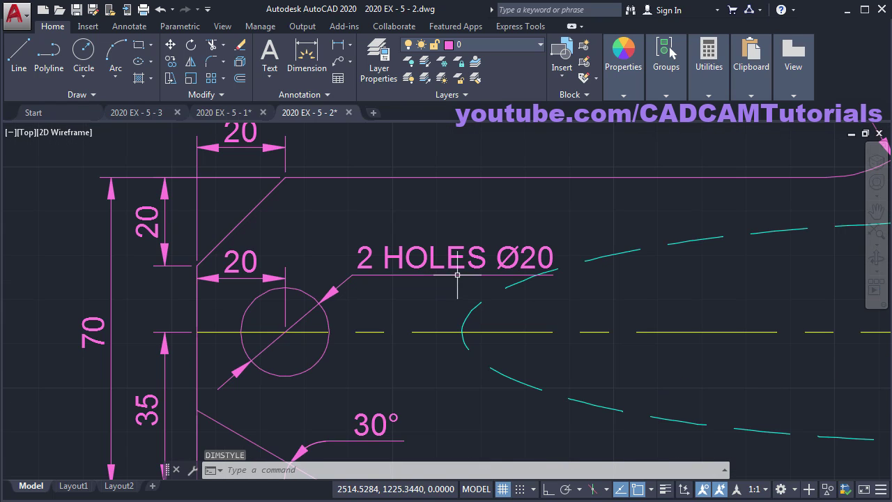
pyautogui.click(383, 273)
pyautogui.moveTo(455, 257)
pyautogui.click(488, 281)
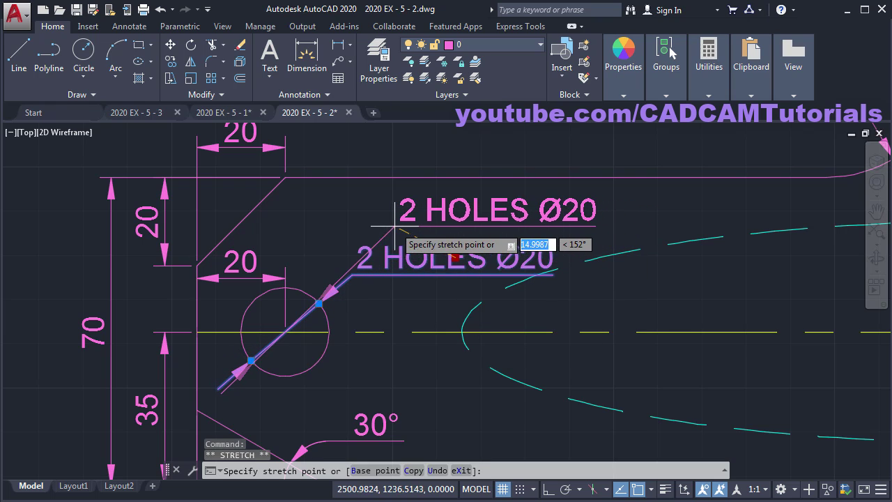
pyautogui.click(346, 237)
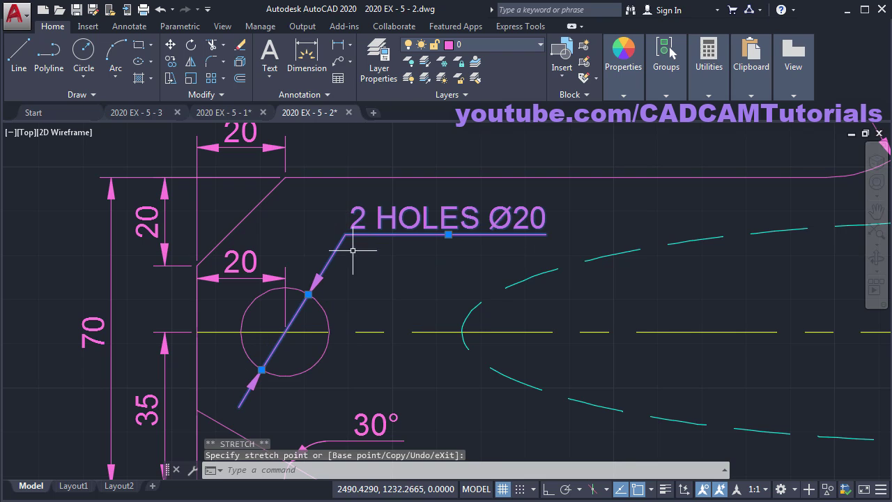
pyautogui.press('Escape')
pyautogui.press('Escape')
pyautogui.scroll(-5, 418, 354)
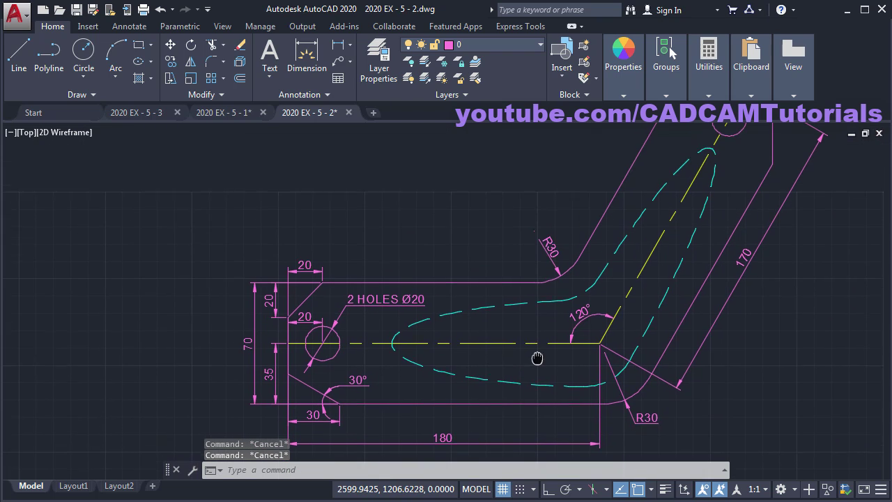
# Step: Check the reference PDF, then place a multileader from the nearest point on the horizontal ellipse's upper edge to a landing above the outline
pyautogui.hotkey('alt', 'Tab')
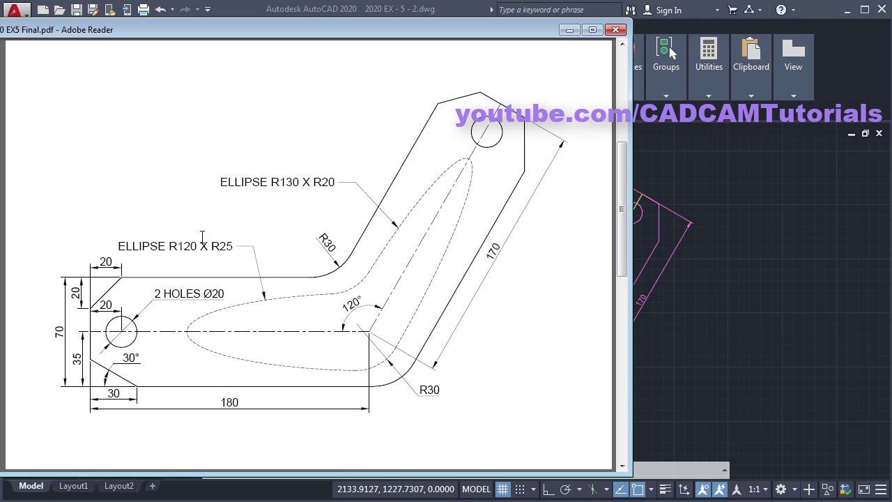
pyautogui.click(741, 315)
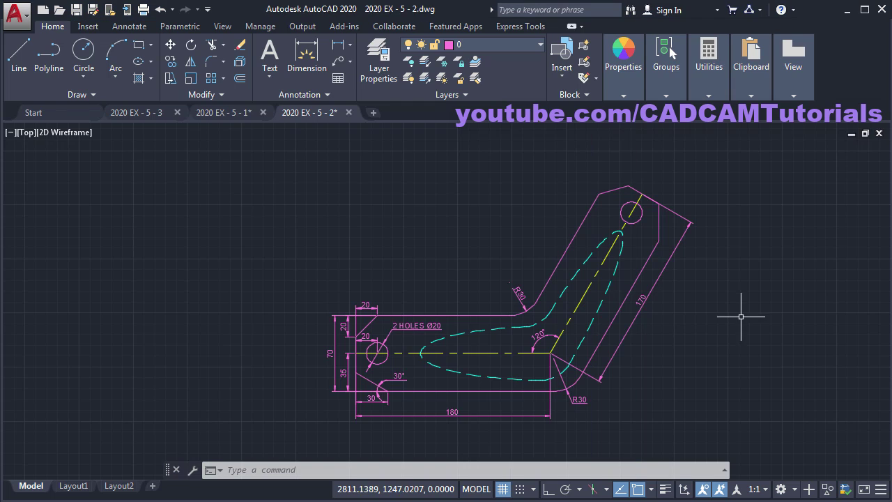
pyautogui.click(339, 63)
pyautogui.scroll(4, 457, 283)
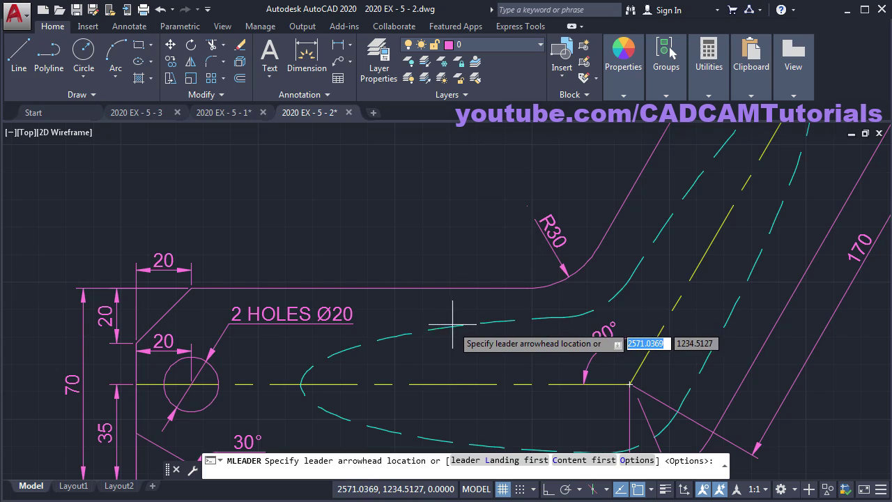
pyautogui.keyDown('shift'); pyautogui.rightClick(478, 160); pyautogui.keyUp('shift')
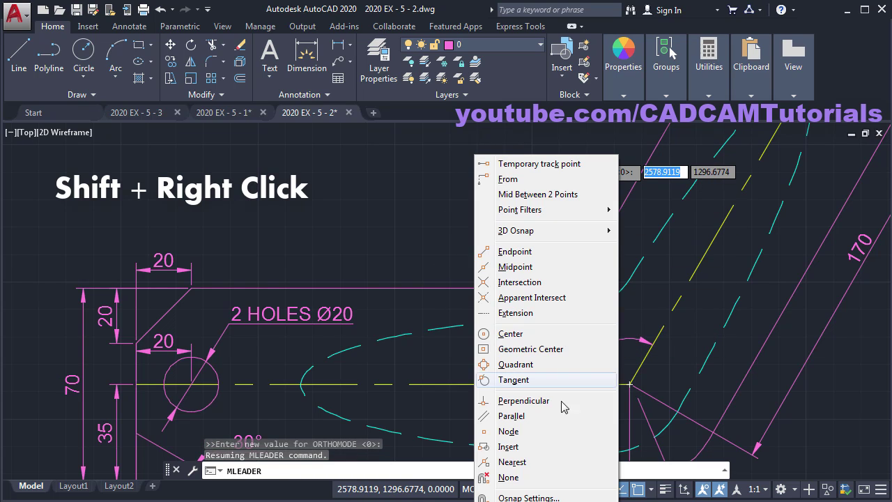
pyautogui.click(516, 463)
pyautogui.click(456, 326)
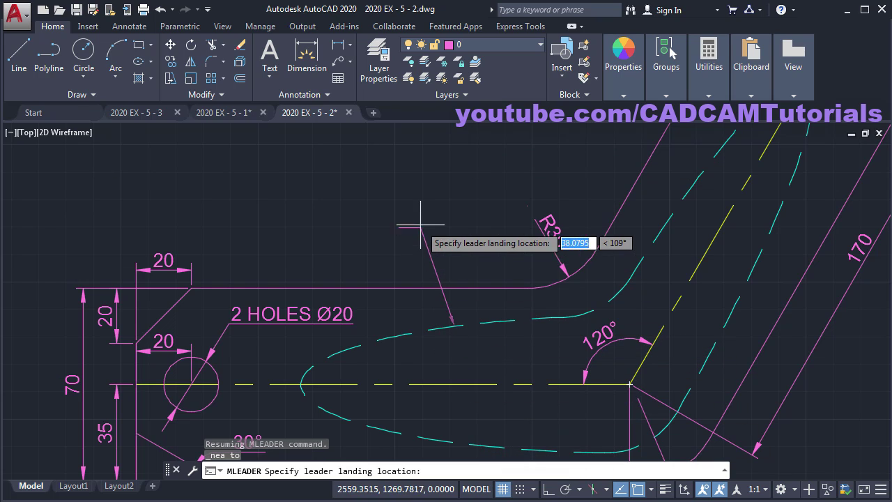
pyautogui.click(395, 184)
# Step: Enter "ELLIPSE R120 X R25" as the multileader's text and finish text editing
pyautogui.write('ELLIPSE')
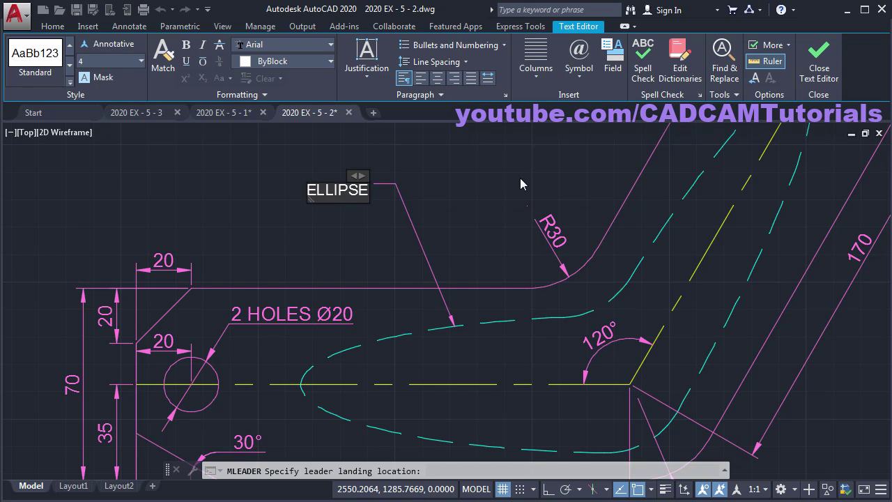
pyautogui.write(' R120')
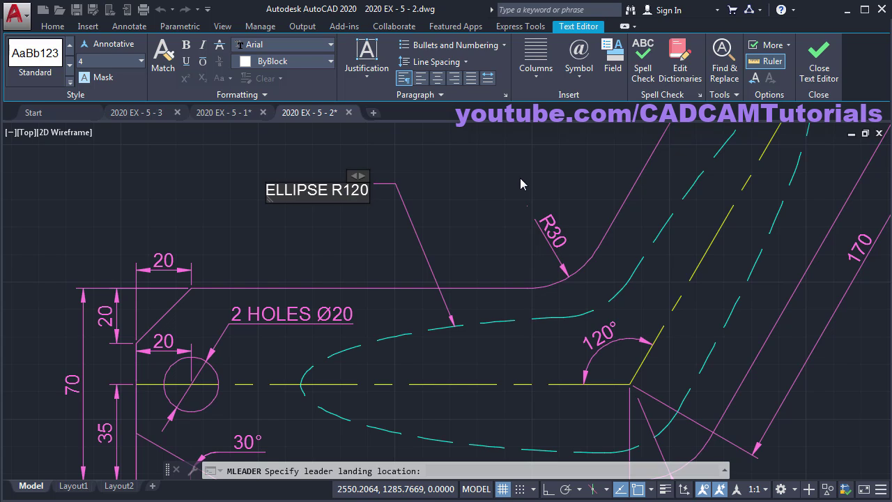
pyautogui.write(' X')
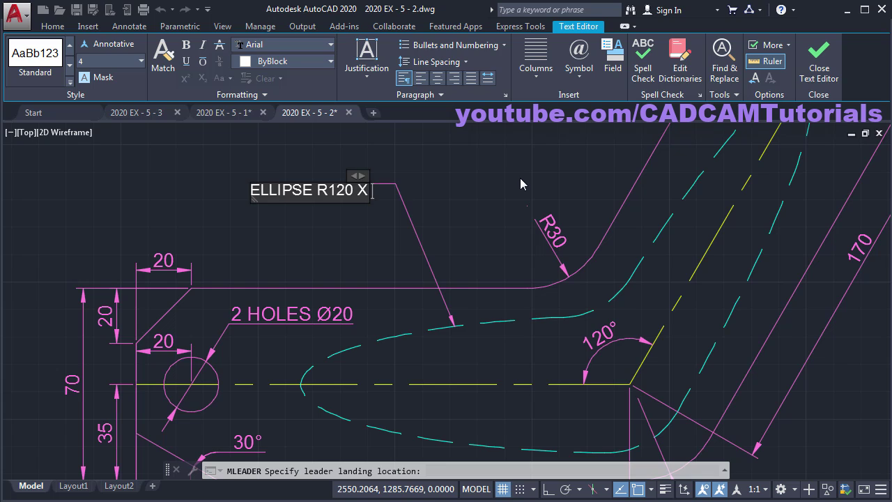
pyautogui.write(' R25')
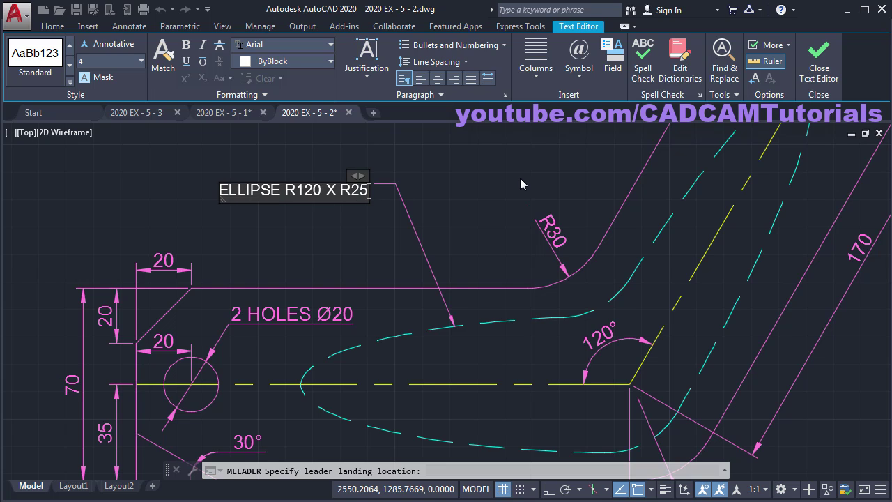
pyautogui.click(460, 222)
pyautogui.scroll(-2, 466, 227)
pyautogui.scroll(1, 502, 259)
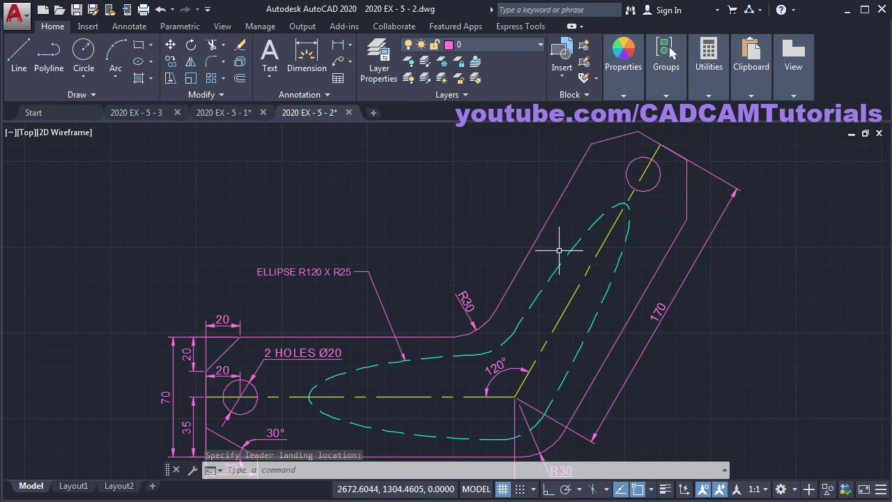
# Step: Check the reference PDF, then copy the ellipse leader from its arrow tip to the nearest point on the inclined ellipse, and end Copy
pyautogui.hotkey('alt', 'Tab')
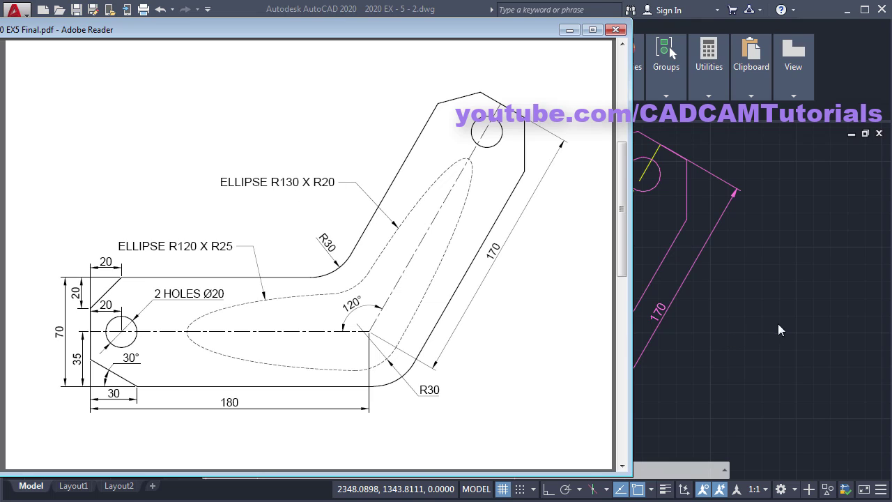
pyautogui.hotkey('alt', 'Tab')
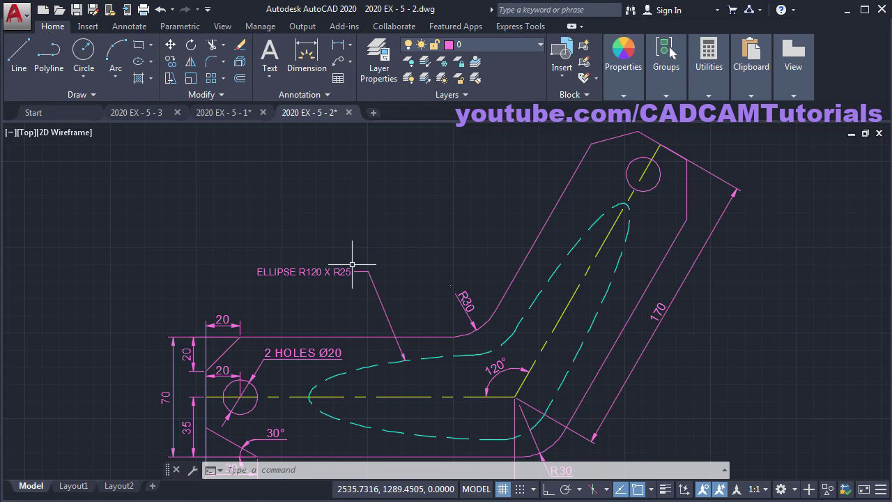
pyautogui.click(172, 66)
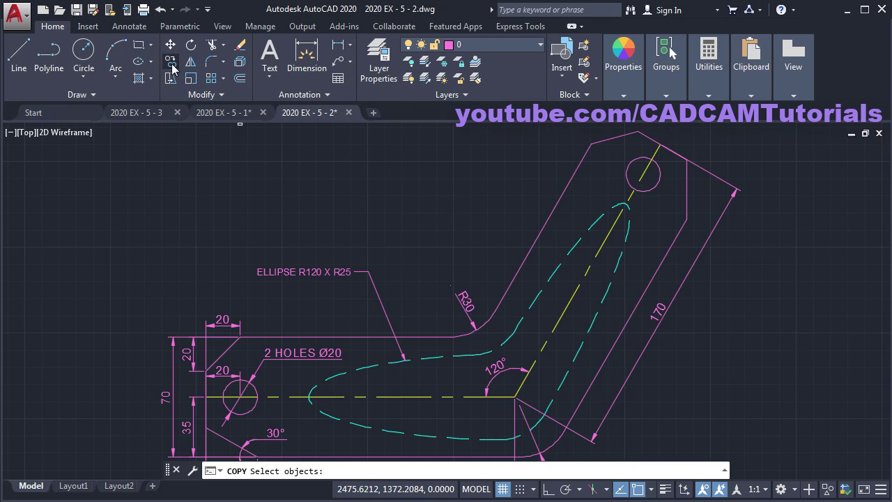
pyautogui.click(382, 302)
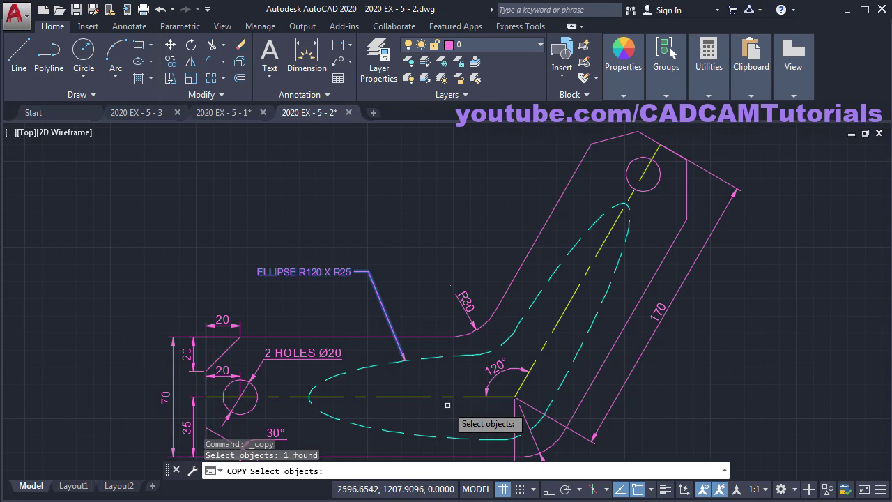
pyautogui.press('Return')
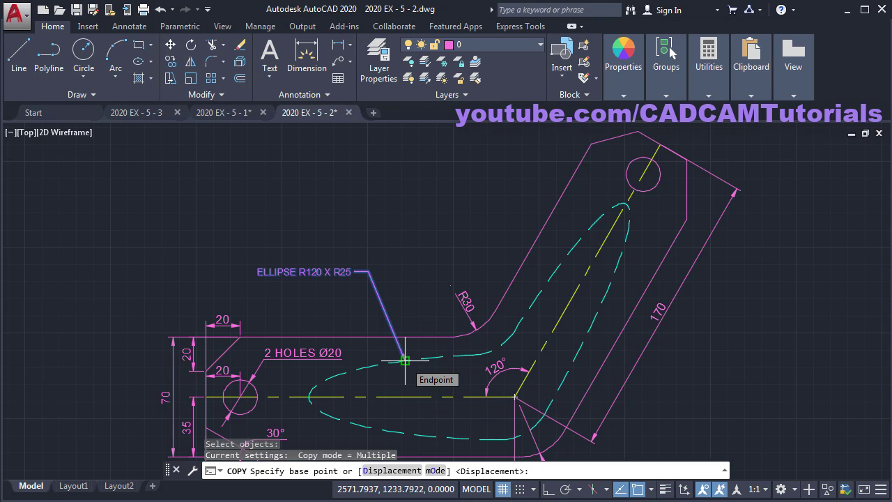
pyautogui.click(405, 361)
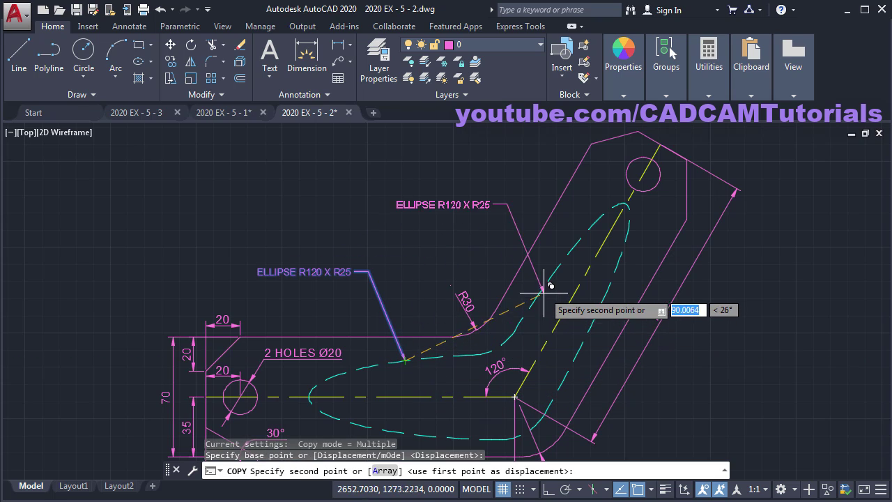
pyautogui.keyDown('shift'); pyautogui.rightClick(584, 181); pyautogui.keyUp('shift')
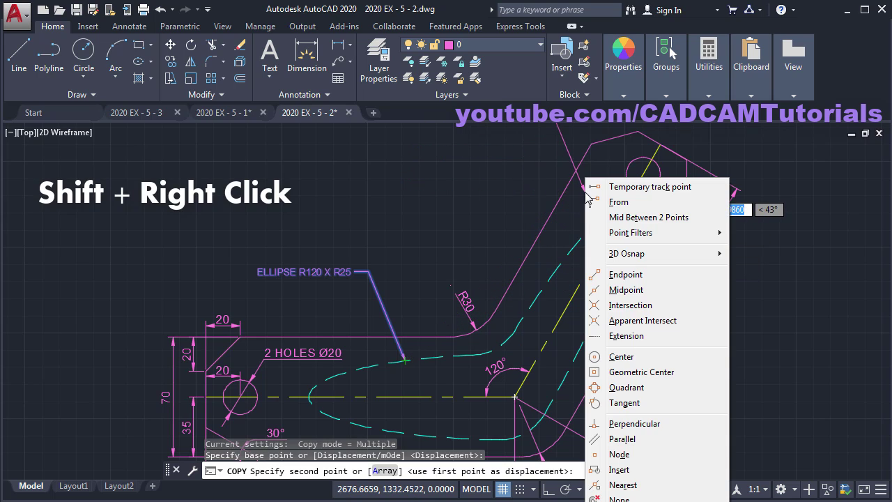
pyautogui.click(627, 487)
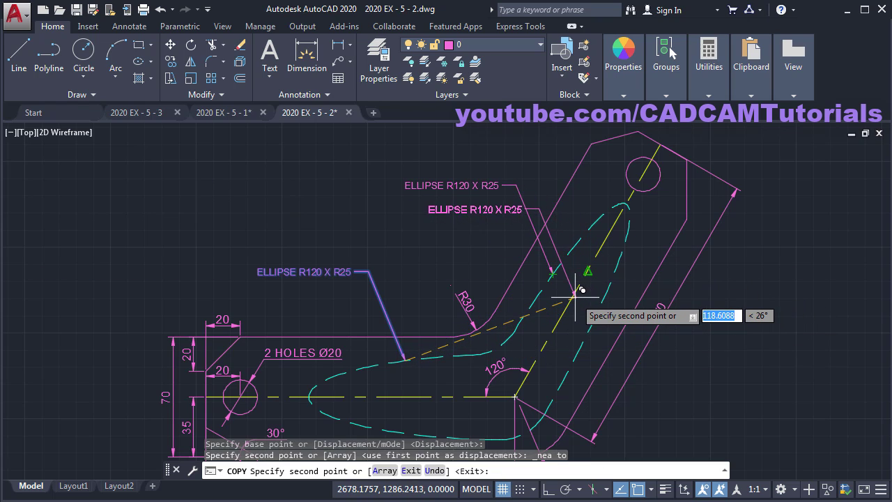
pyautogui.press('Escape')
# Step: Check the reference PDF, then change the copied leader's text to "ELLIPSE R130 X R20" and finish text editing
pyautogui.scroll(3, 468, 302)
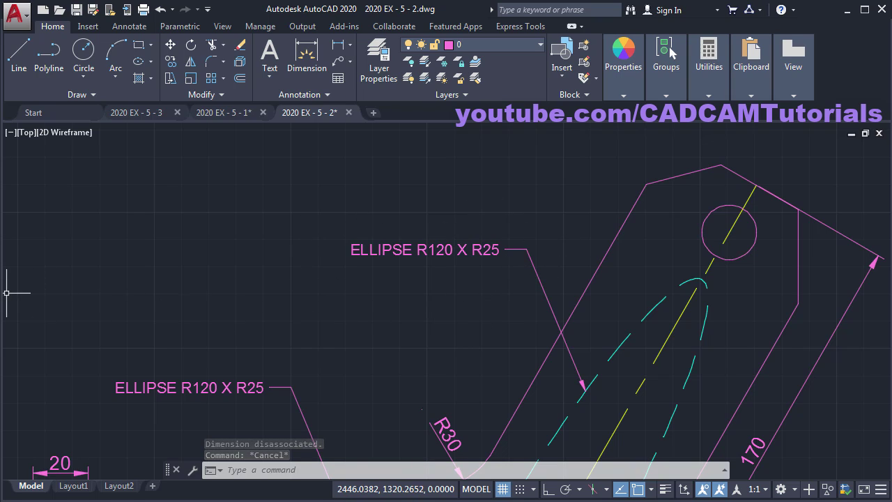
pyautogui.hotkey('alt', 'Tab')
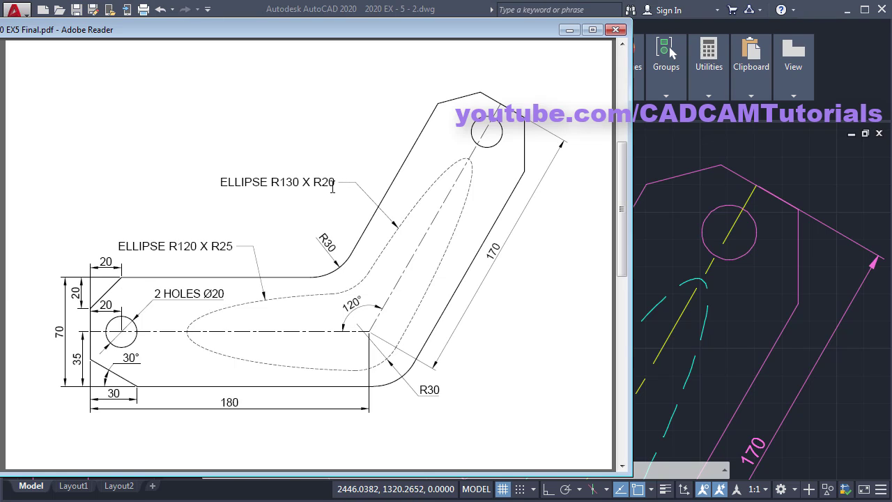
pyautogui.click(676, 166)
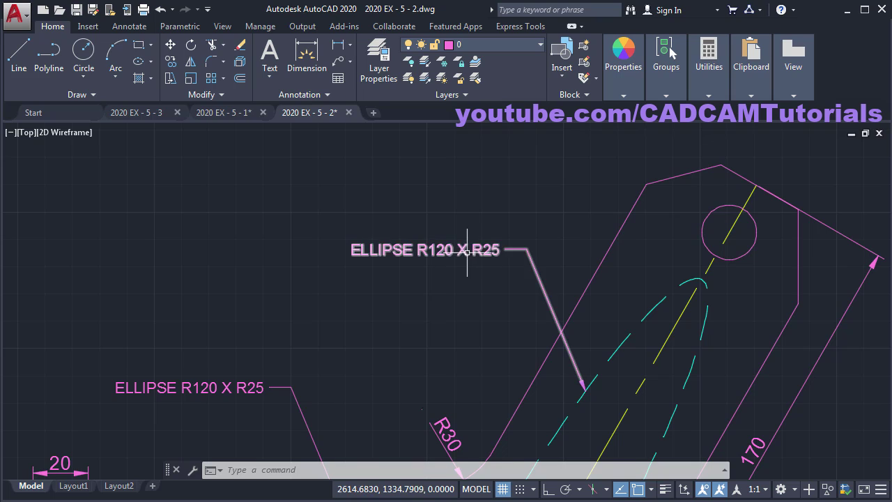
pyautogui.doubleClick(455, 252)
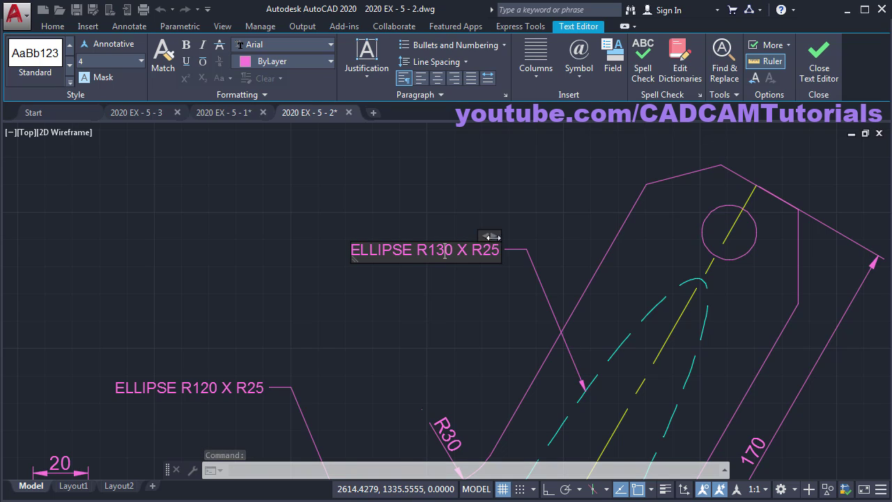
pyautogui.press('Delete')
pyautogui.write('0')
pyautogui.click(571, 201)
pyautogui.scroll(-5, 462, 164)
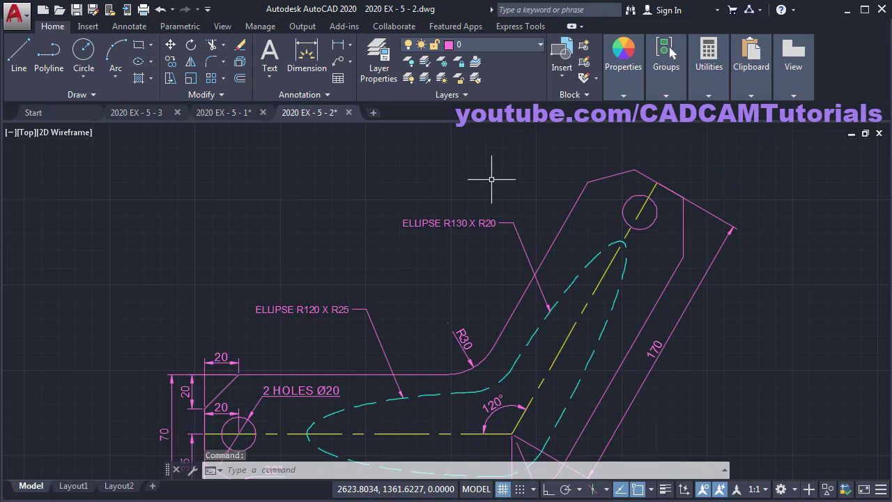
pyautogui.scroll(5, 391, 230)
pyautogui.moveTo(395, 293); pyautogui.dragTo(439, 302, button='middle')
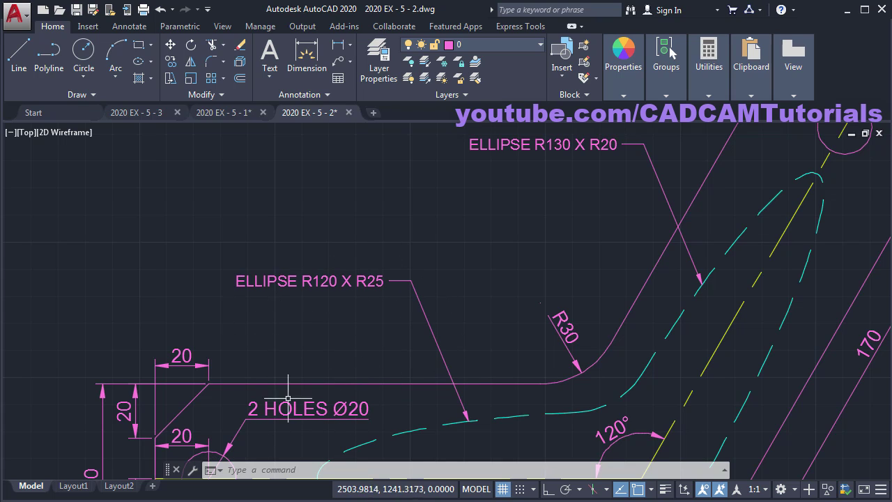
pyautogui.scroll(-3, 319, 413)
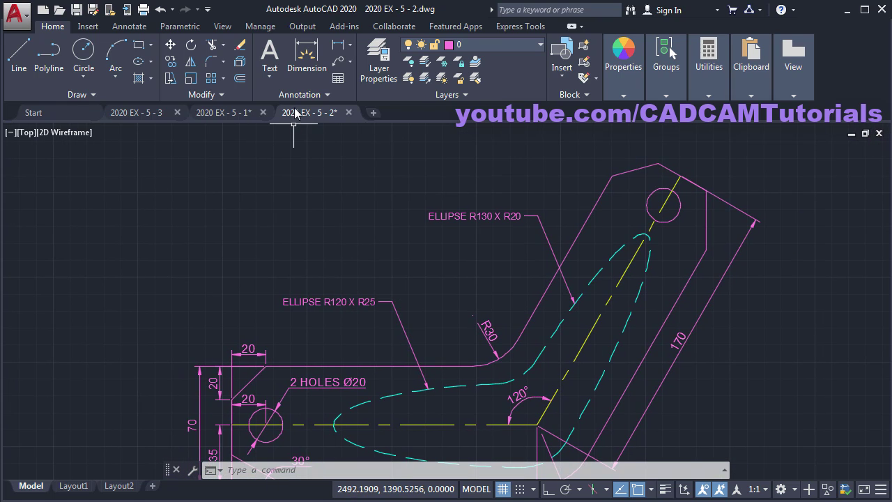
# Step: Modify the Standard multileader style with a text height of 2.5 and an arrowhead size of 2.5
pyautogui.click(295, 95)
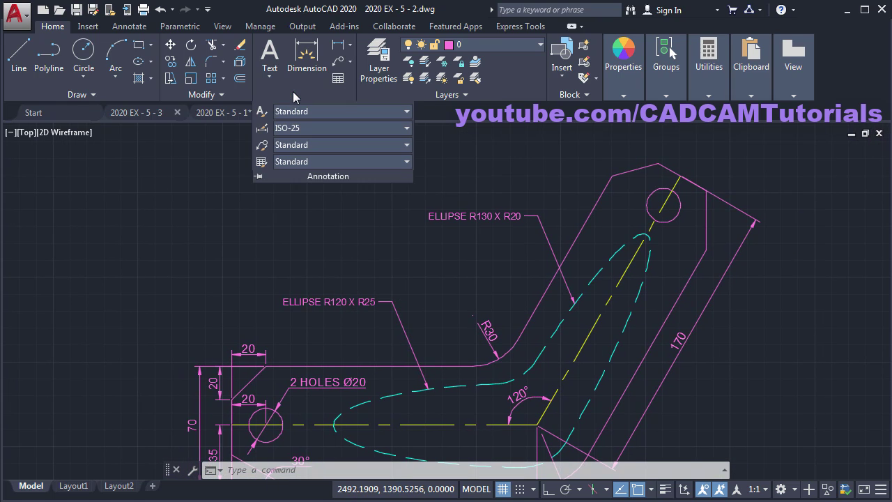
pyautogui.click(263, 146)
pyautogui.click(568, 250)
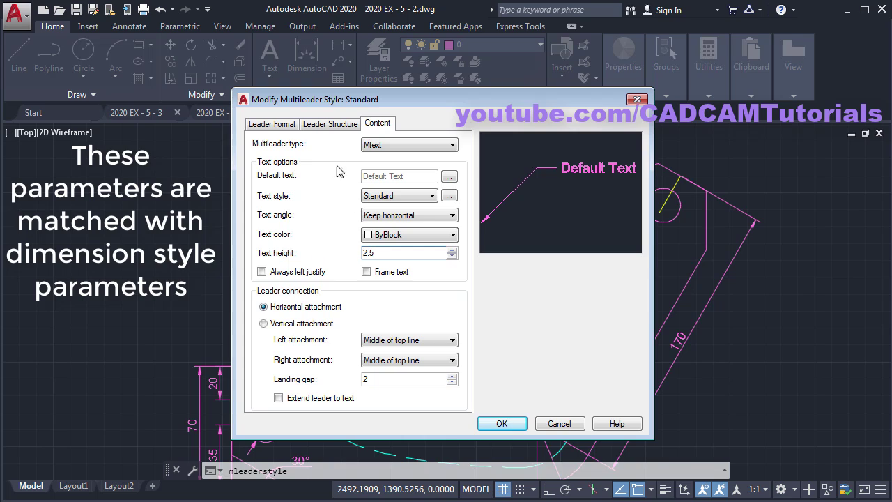
pyautogui.click(281, 127)
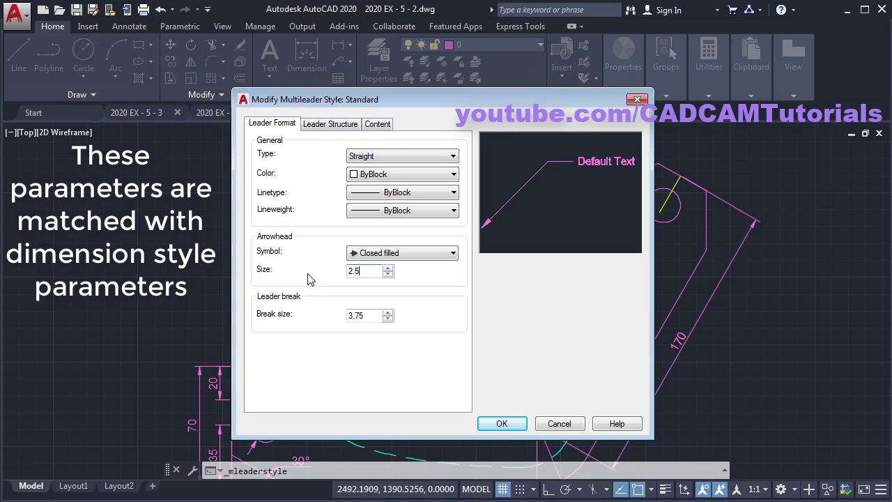
# Step: Set the Standard multileader style's overall scale to 2, accept the changes and close the Multileader Style Manager
pyautogui.click(328, 125)
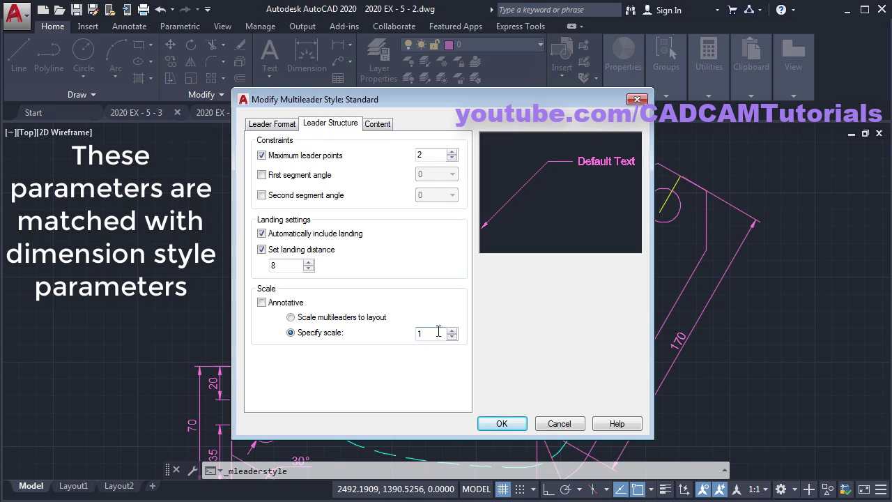
pyautogui.moveTo(438, 332); pyautogui.dragTo(360, 335)
pyautogui.write('2')
pyautogui.click(499, 423)
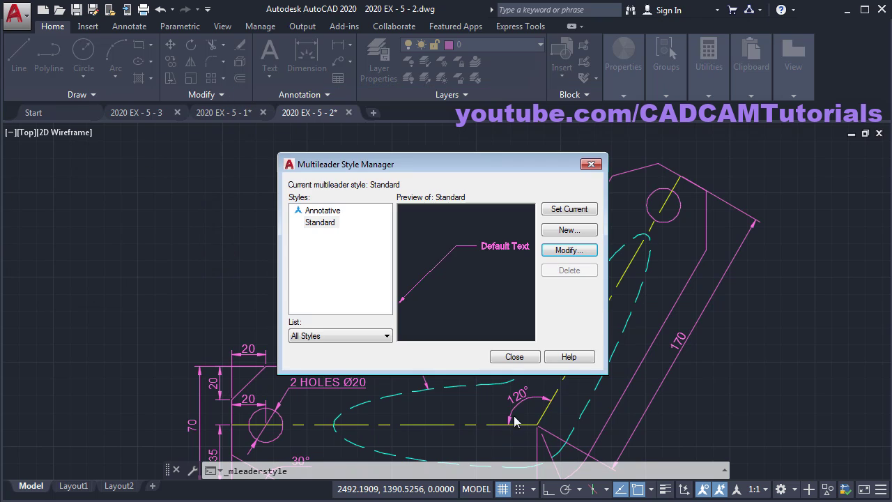
pyautogui.click(516, 357)
# Step: Select all dimensions and both ellipse leaders, assign them to the Dim layer and clear the selection
pyautogui.scroll(2, 408, 359)
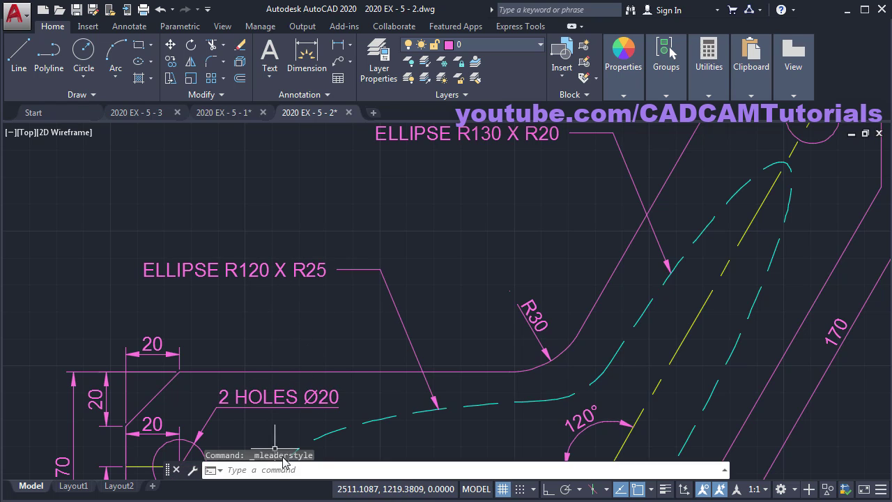
pyautogui.scroll(-3, 418, 237)
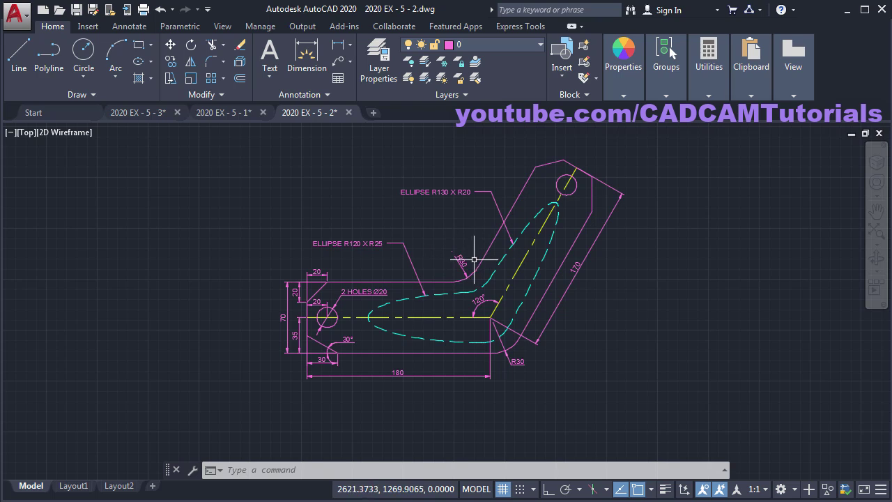
pyautogui.click(453, 149)
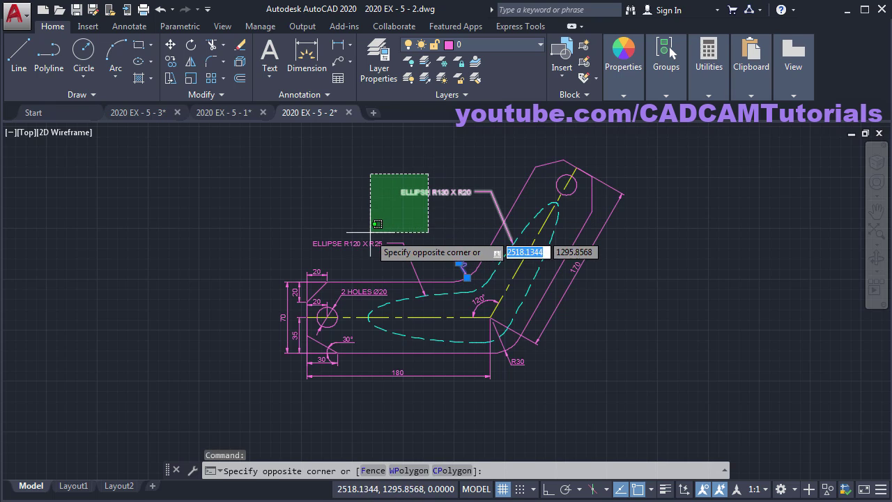
pyautogui.click(362, 244)
pyautogui.click(319, 259)
pyautogui.click(235, 404)
pyautogui.click(597, 408)
pyautogui.click(462, 374)
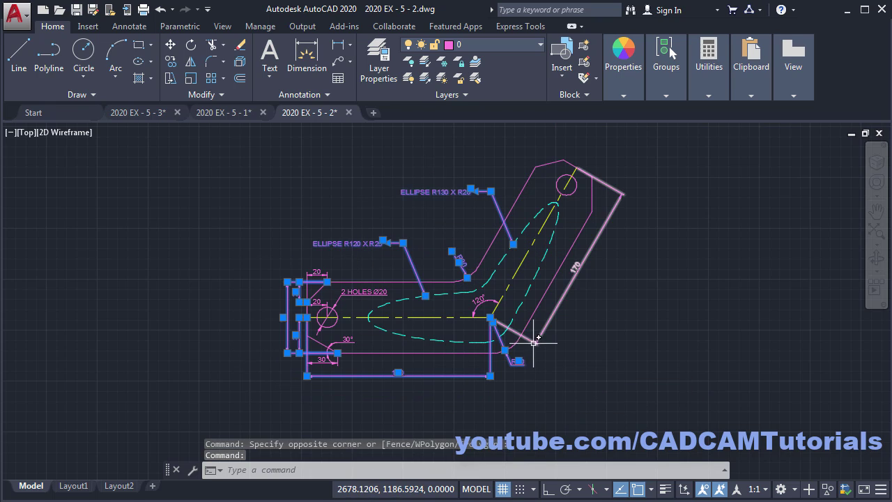
pyautogui.click(348, 339)
pyautogui.click(343, 305)
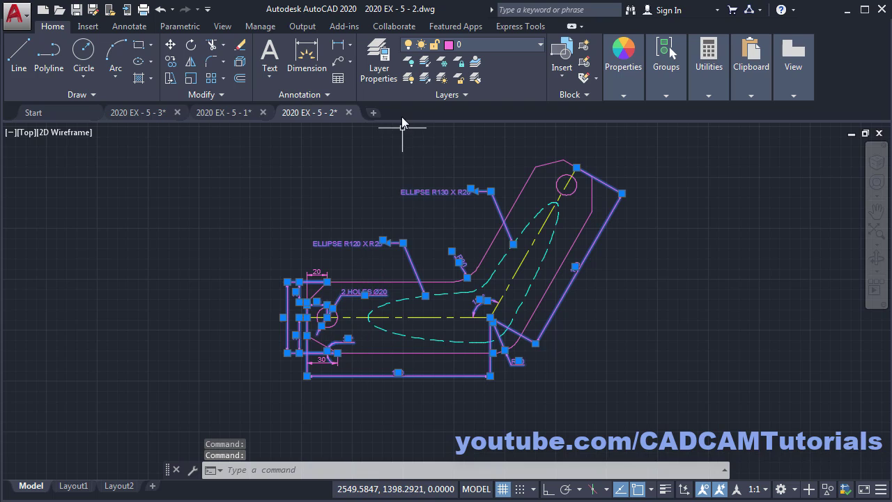
pyautogui.click(467, 45)
pyautogui.click(470, 110)
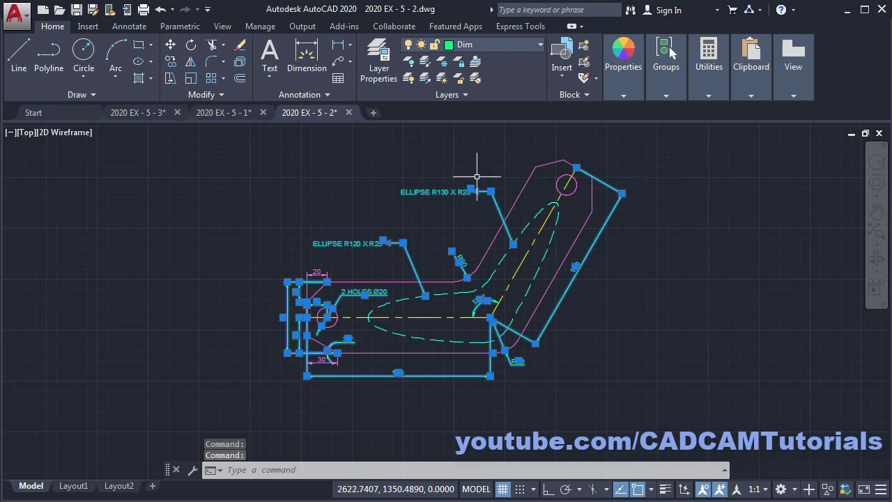
pyautogui.press('Escape')
pyautogui.press('Escape')
# Step: Save 2020 EX - 5 - 2 and switch to the 2020 EX - 5 - 3 drawing
pyautogui.scroll(3, 446, 307)
pyautogui.hotkey('ctrl', 's')
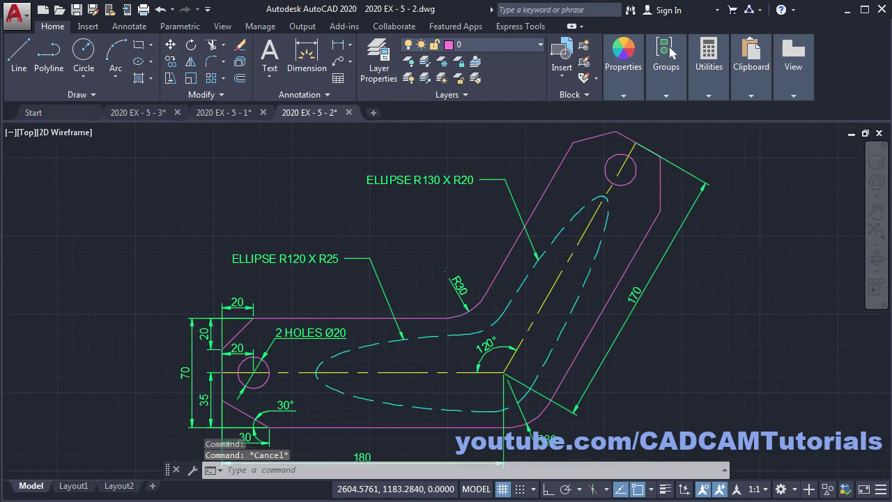
pyautogui.click(146, 113)
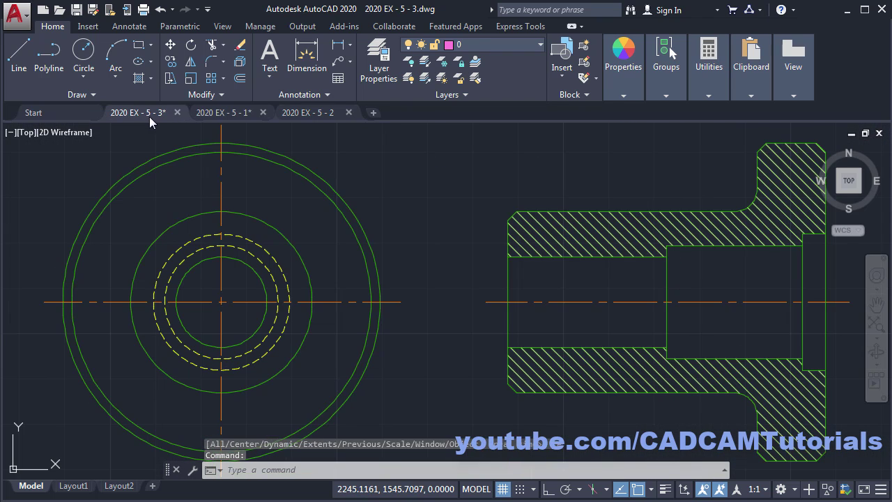
pyautogui.scroll(1, 470, 307)
pyautogui.scroll(-1, 472, 328)
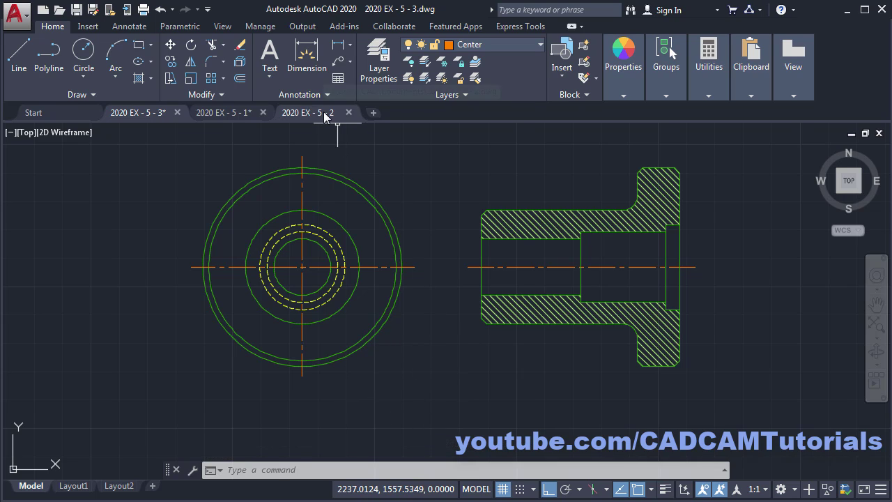
# Step: Use DesignCenter to copy the Dim layer from 2020 EX - 5 - 2.dwg into the current drawing, then close DesignCenter
pyautogui.press('Escape')
pyautogui.write('DC')
pyautogui.press('Return')
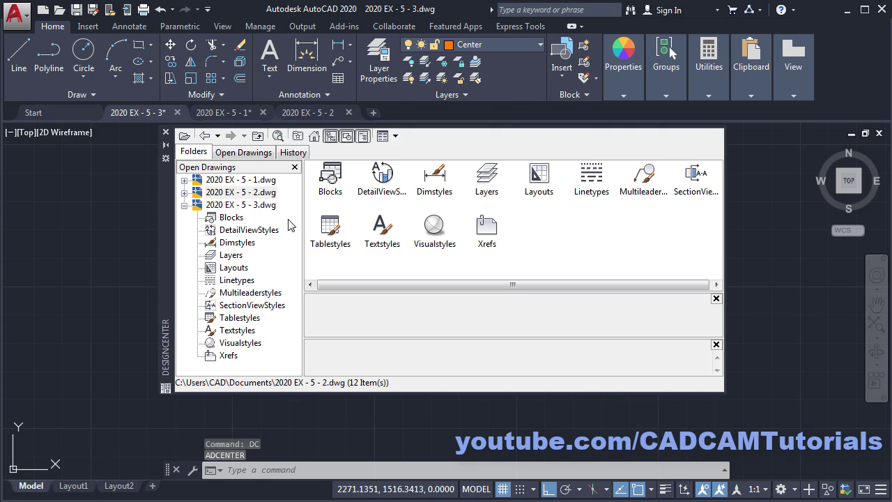
pyautogui.click(184, 193)
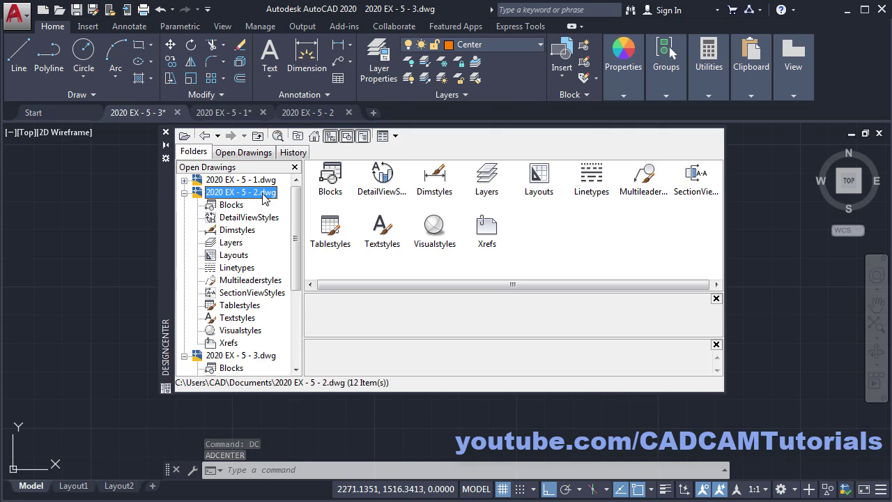
pyautogui.click(232, 244)
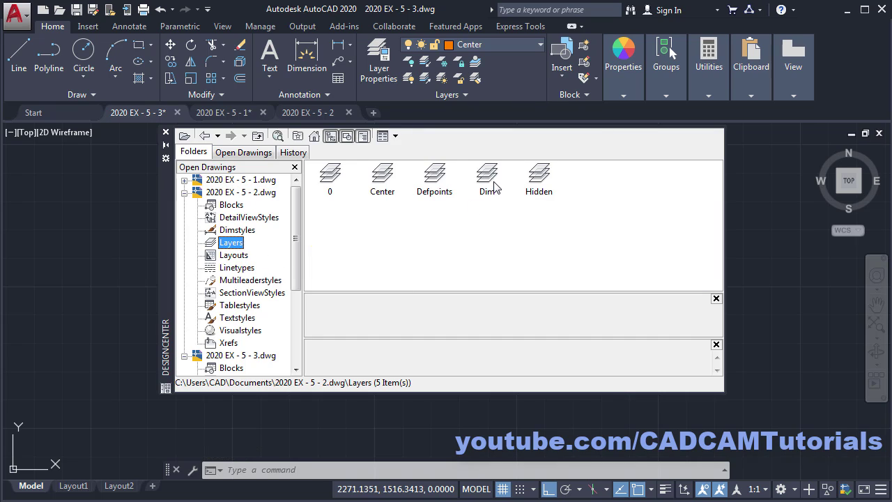
pyautogui.click(488, 177)
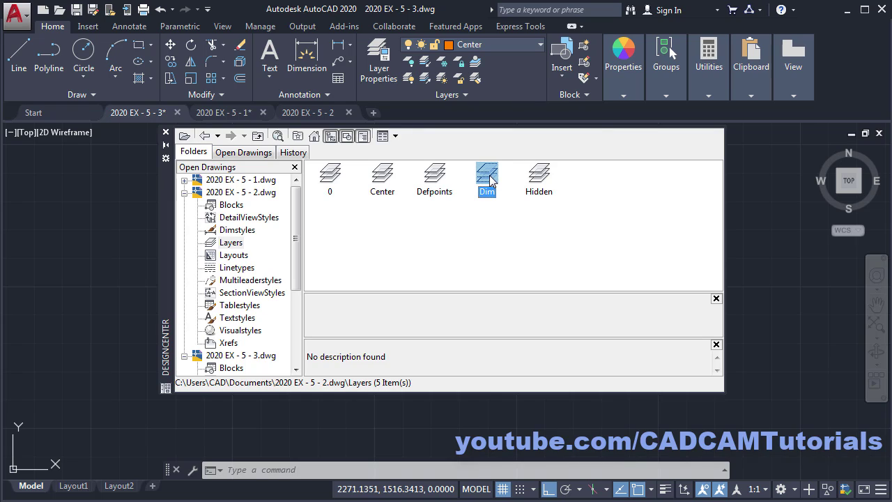
pyautogui.moveTo(659, 320); pyautogui.dragTo(784, 333)
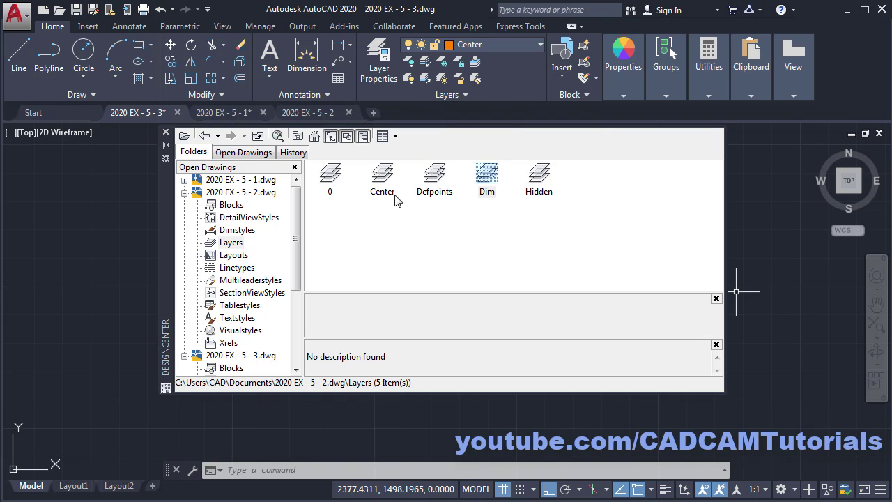
pyautogui.click(166, 133)
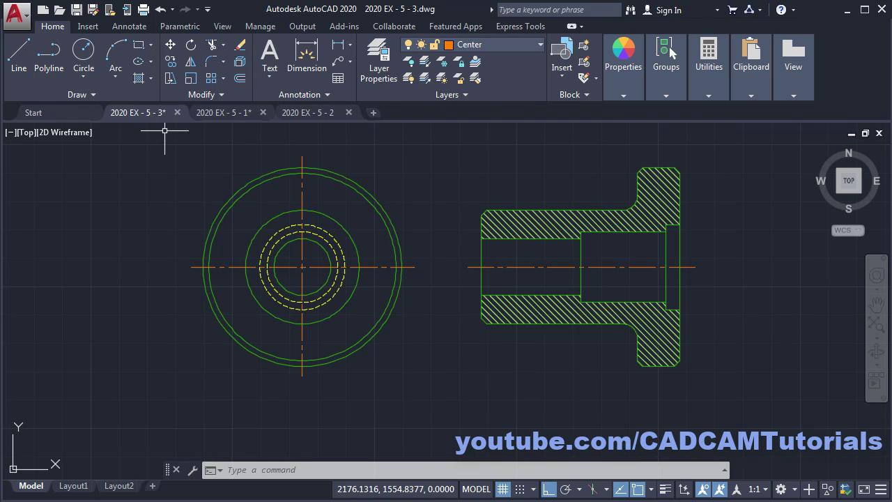
# Step: Change the Dim layer's color to index 130 and make Dim the current layer
pyautogui.click(490, 44)
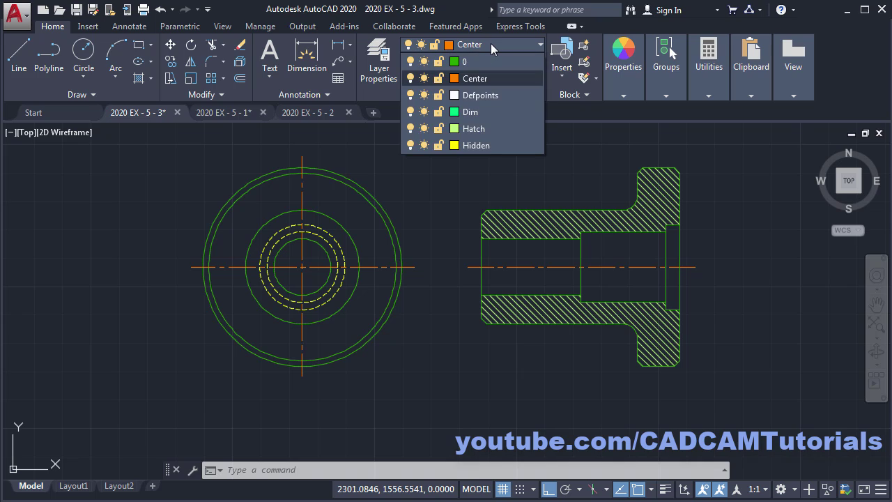
pyautogui.click(455, 112)
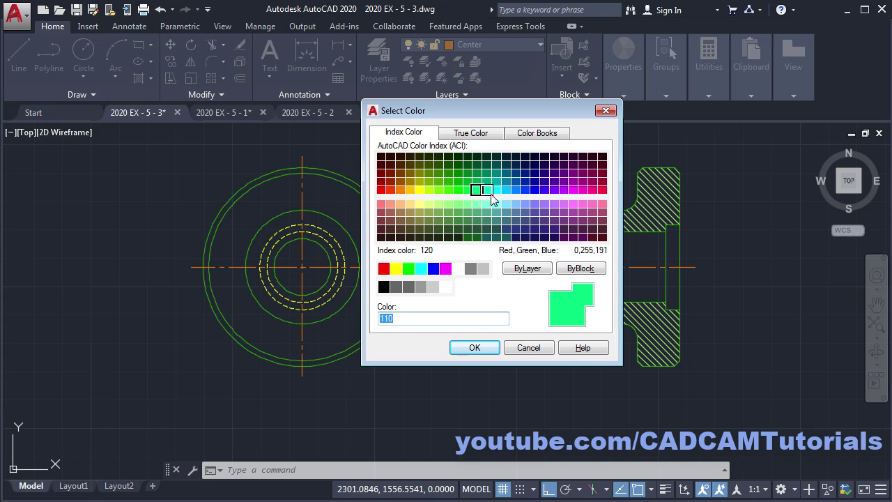
pyautogui.click(497, 192)
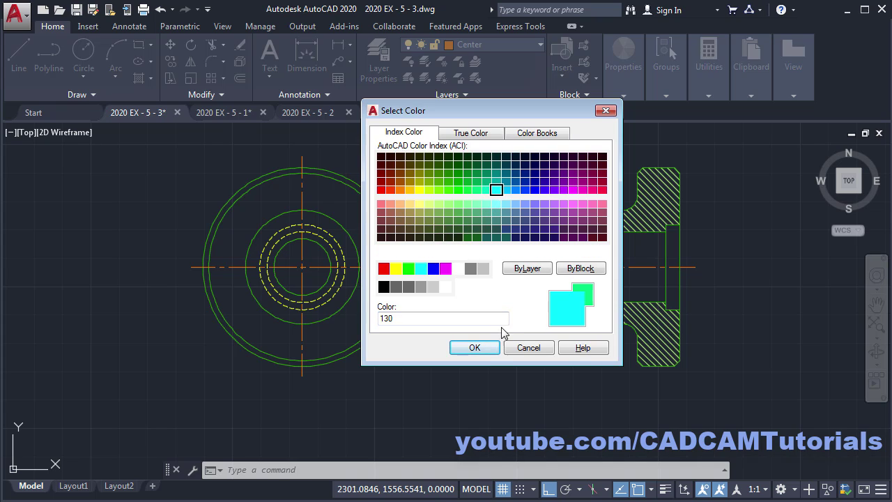
pyautogui.click(473, 350)
pyautogui.click(494, 45)
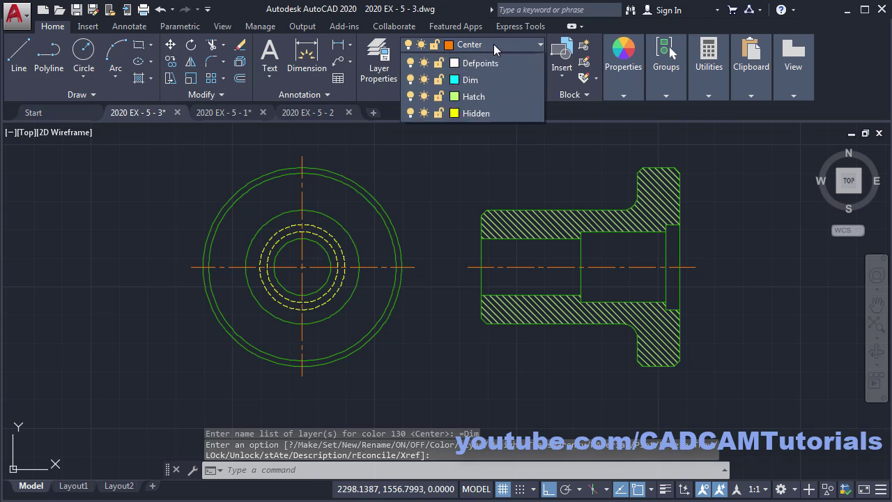
pyautogui.click(477, 114)
# Step: Check the reference PDF, then dimension the flange's horizontal width between its lower chamfer corners, placing the dimension below the section view
pyautogui.moveTo(442, 186); pyautogui.dragTo(457, 184, button='middle')
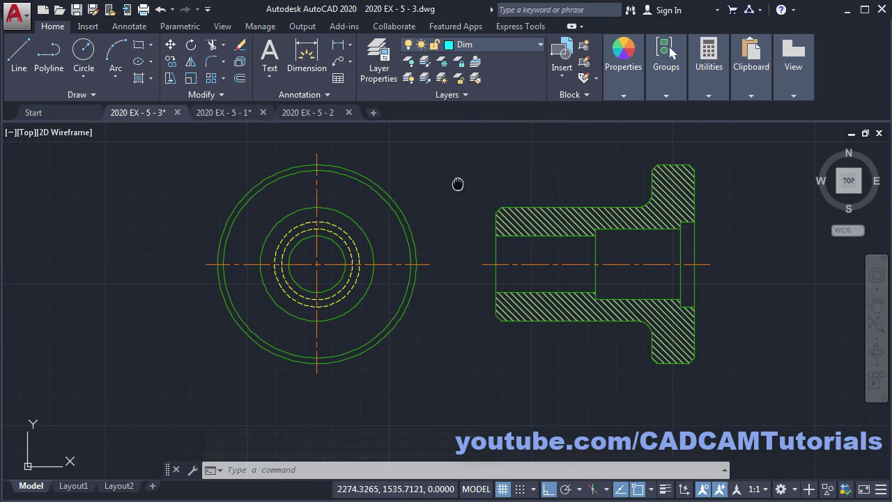
pyautogui.hotkey('alt', 'Tab')
pyautogui.scroll(-5, 339, 298)
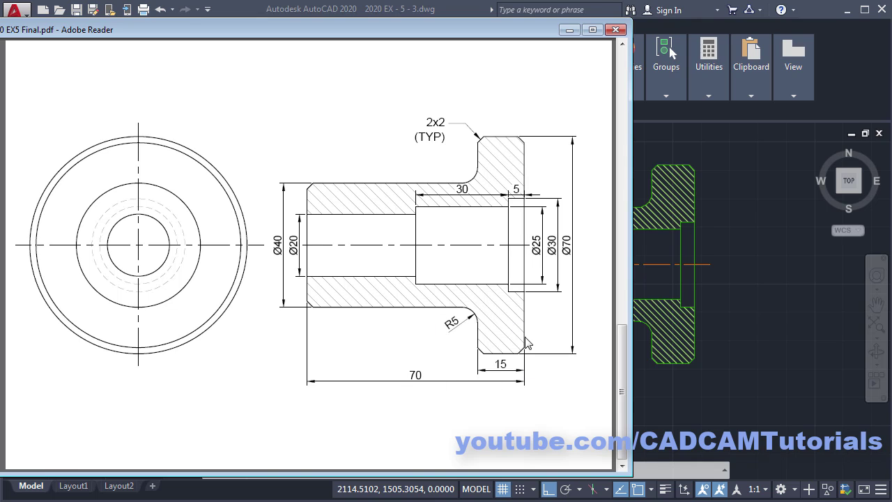
pyautogui.hotkey('alt', 'Tab')
pyautogui.scroll(3, 641, 358)
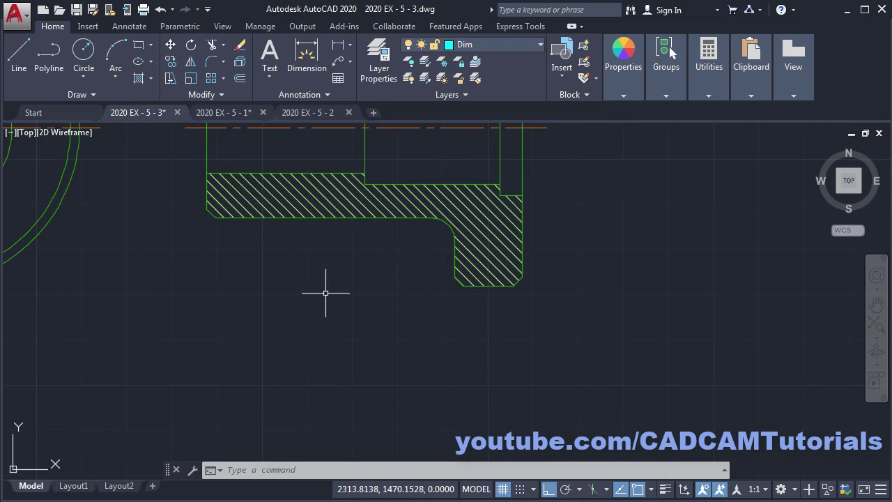
pyautogui.click(314, 70)
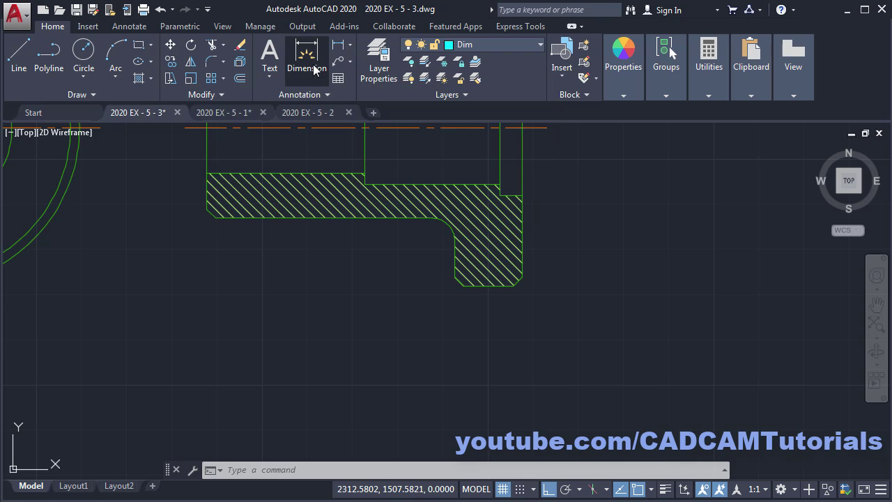
pyautogui.click(455, 276)
pyautogui.scroll(4, 559, 276)
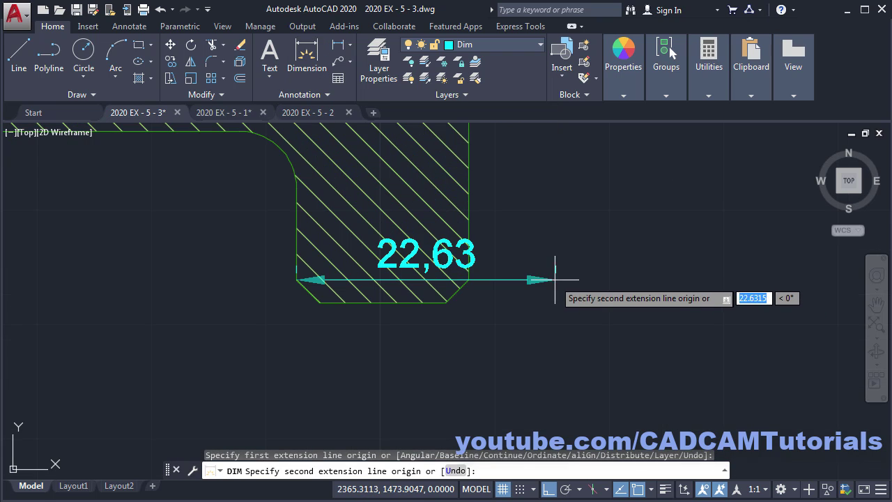
pyautogui.click(468, 279)
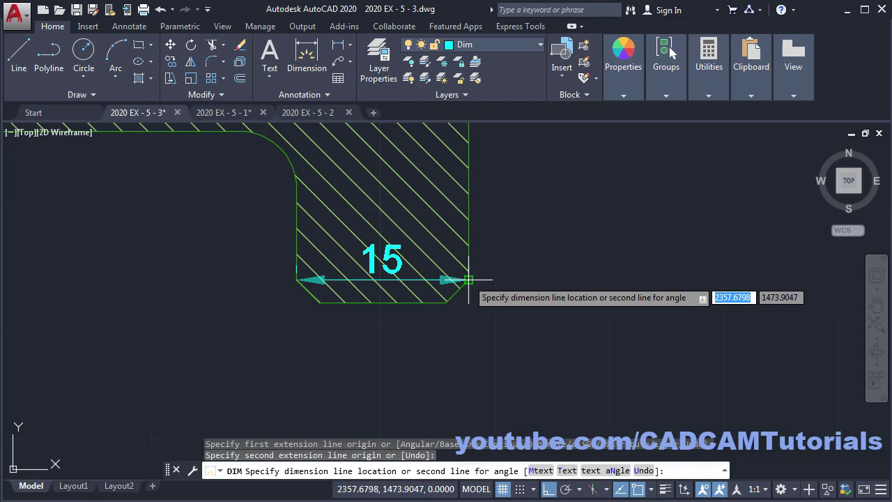
pyautogui.click(451, 364)
# Step: Dimension the overall horizontal length of the section view between its lower end corners, placing the dimension below the flange-width dimension
pyautogui.scroll(-4, 627, 279)
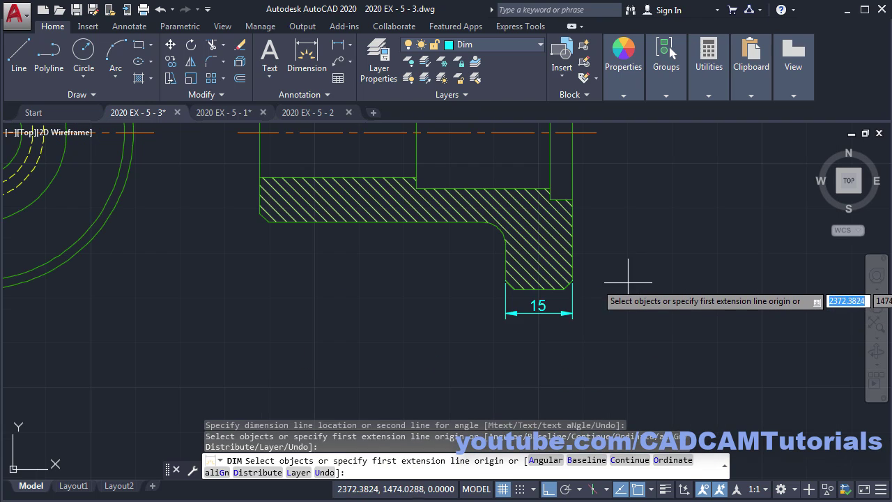
pyautogui.scroll(2, 233, 235)
pyautogui.press('Return')
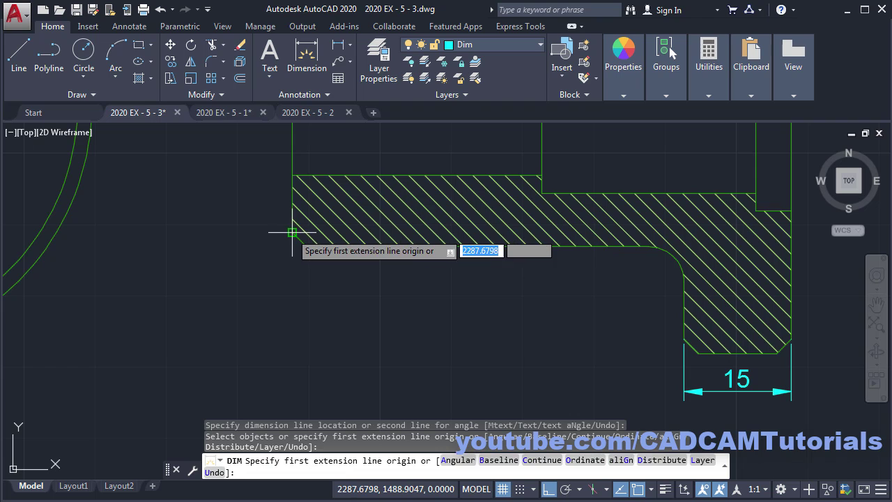
pyautogui.click(293, 230)
pyautogui.scroll(2, 532, 310)
pyautogui.moveTo(533, 310)
pyautogui.mouseDown(button='middle')
pyautogui.moveTo(349, 276)
pyautogui.moveTo(210, 168)
pyautogui.mouseUp(button='middle')
pyautogui.scroll(3, 567, 258)
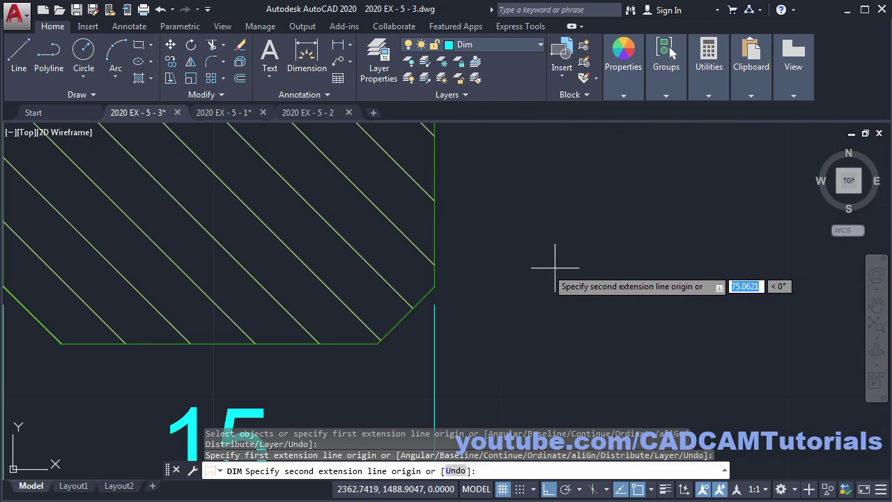
pyautogui.click(435, 299)
pyautogui.scroll(-3, 606, 298)
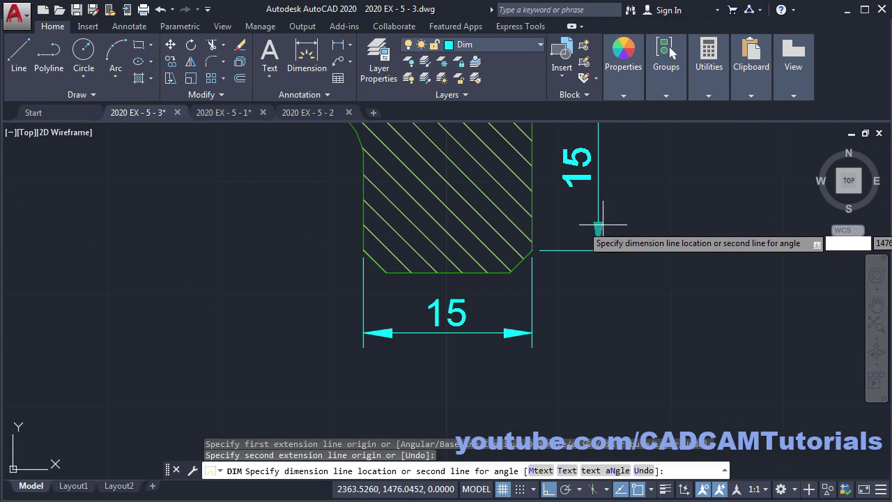
pyautogui.moveTo(319, 249); pyautogui.dragTo(512, 235, button='middle')
pyautogui.scroll(-3, 513, 235)
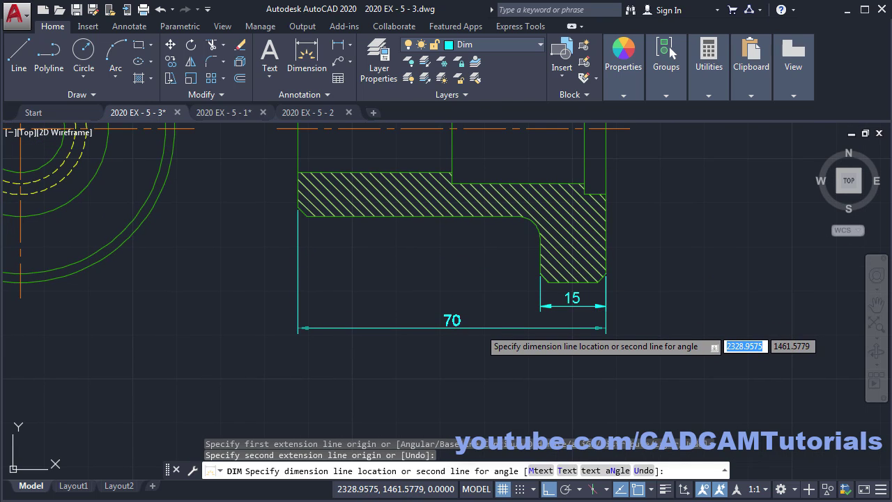
pyautogui.click(480, 328)
# Step: Add a radius dimension to the lower fillet between the hub and the flange, placing it inside the corner
pyautogui.scroll(2, 527, 218)
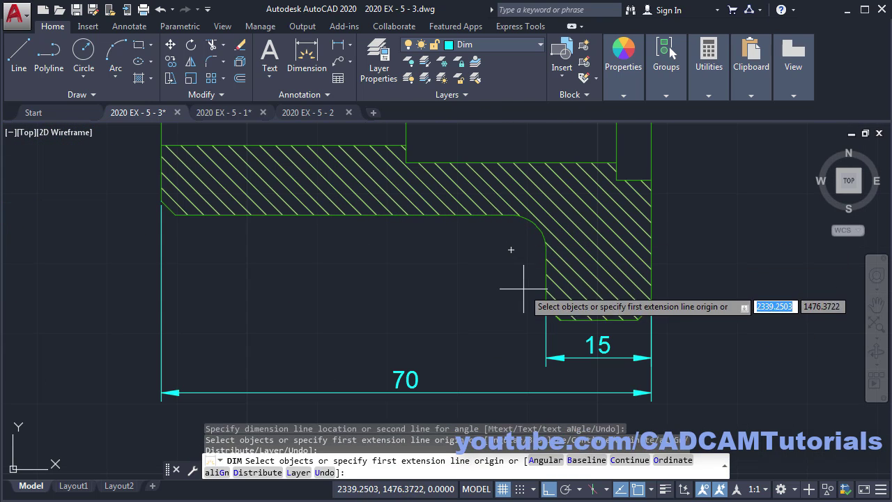
pyautogui.scroll(2, 540, 237)
pyautogui.click(541, 238)
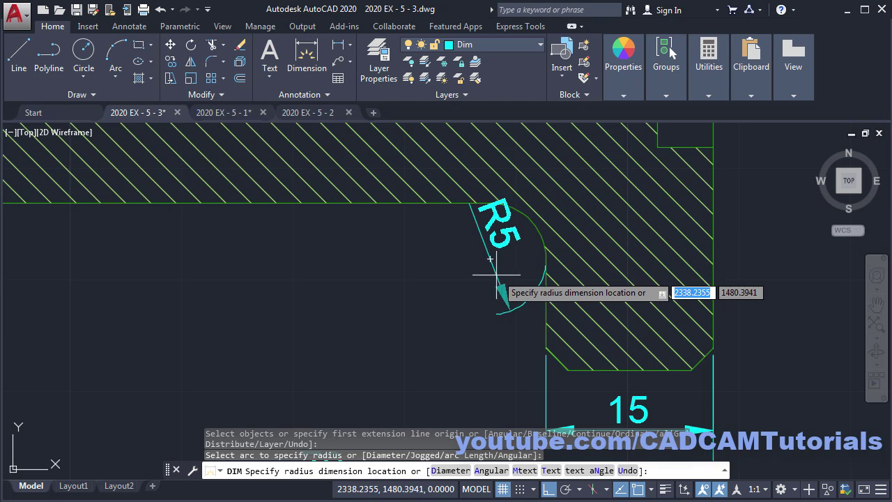
pyautogui.click(512, 239)
# Step: Dimension the depth of the shallow recess at the flange face by its upper edge, placing the dimension just above that edge
pyautogui.scroll(-3, 525, 234)
pyautogui.scroll(-3, 627, 309)
pyautogui.scroll(5, 599, 240)
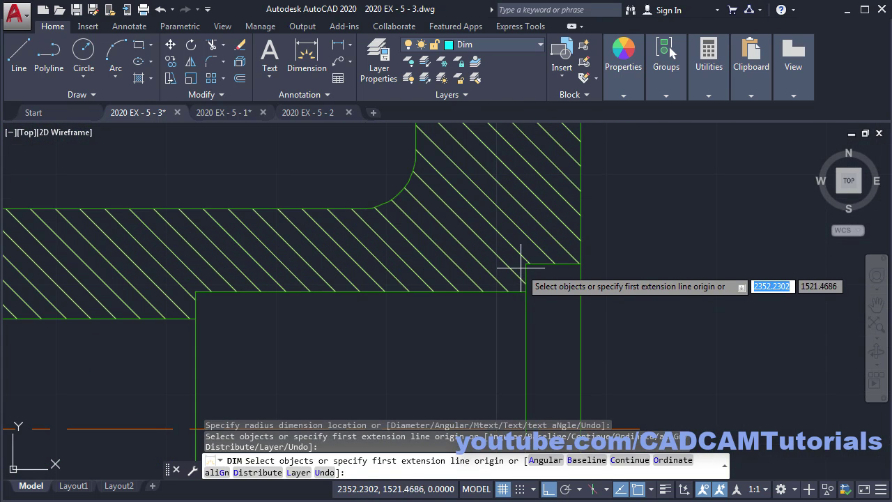
pyautogui.scroll(3, 537, 286)
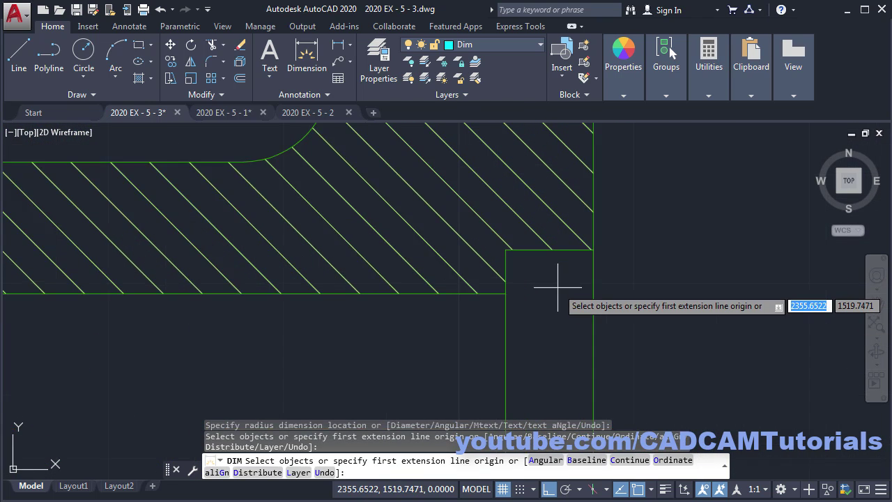
pyautogui.click(523, 249)
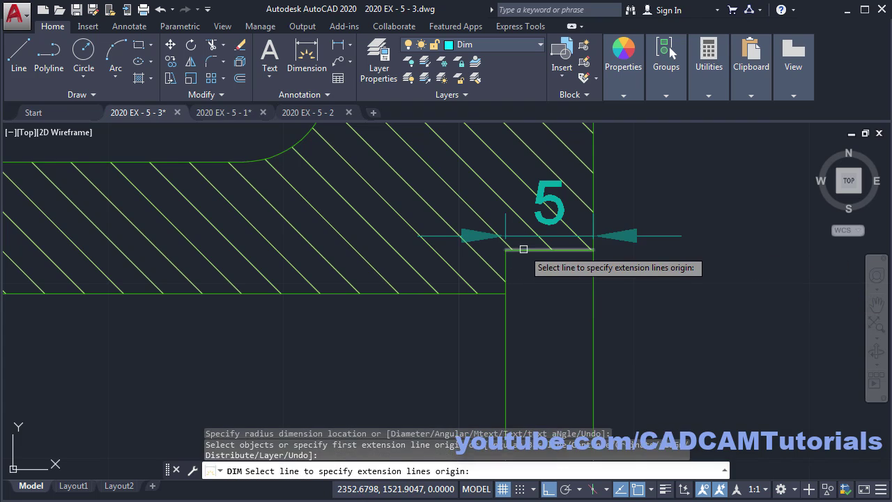
pyautogui.click(552, 228)
# Step: Dimension the length of the middle bore by its upper edge, aligning the dimension line with the neighbouring recess-depth dimension
pyautogui.scroll(-2, 737, 215)
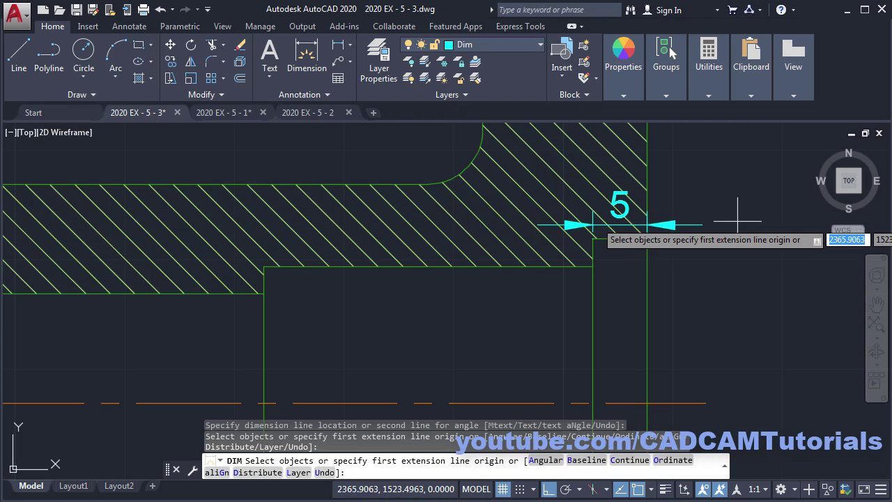
pyautogui.click(440, 266)
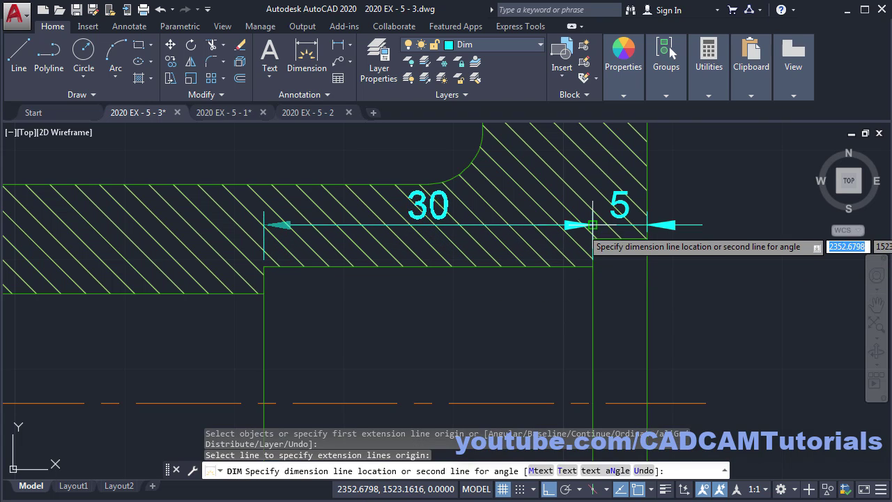
pyautogui.click(593, 225)
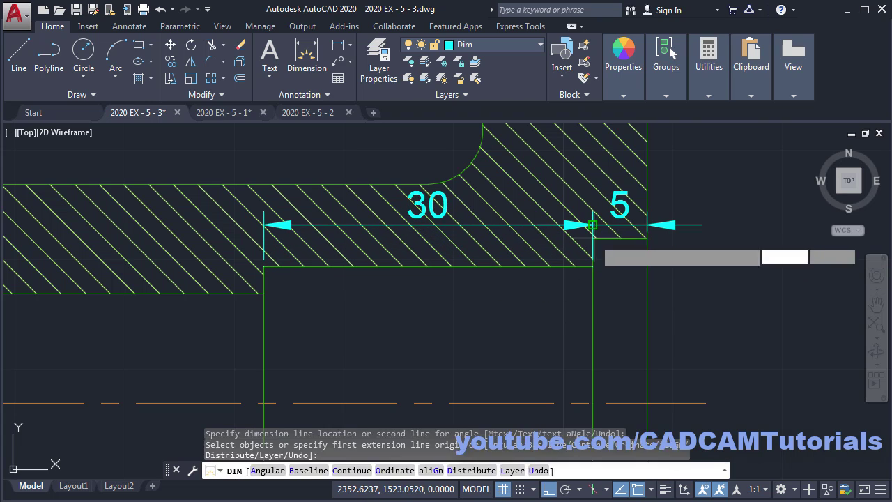
# Step: Check the reference PDF, then place a multileader with Ortho off from the midpoint of the flange's upper-left chamfer to a landing above the hub
pyautogui.scroll(-2, 633, 223)
pyautogui.scroll(-2, 516, 237)
pyautogui.hotkey('alt', 'Tab')
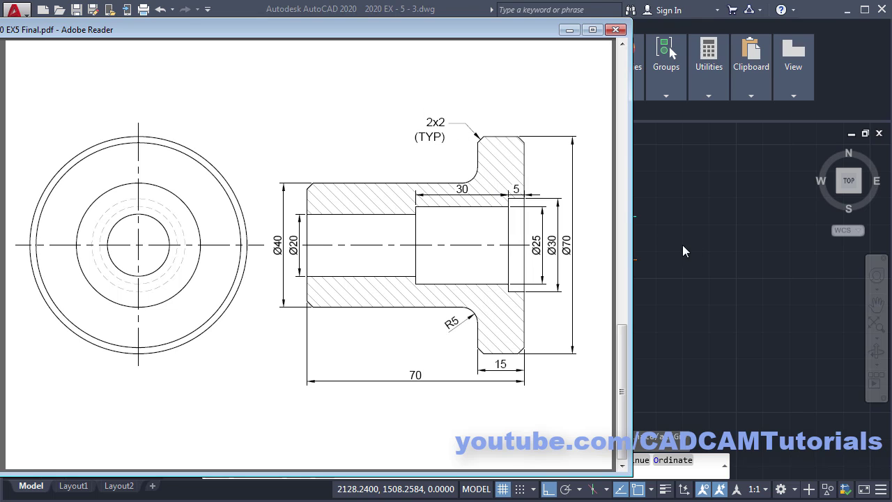
pyautogui.hotkey('alt', 'Tab')
pyautogui.scroll(5, 600, 261)
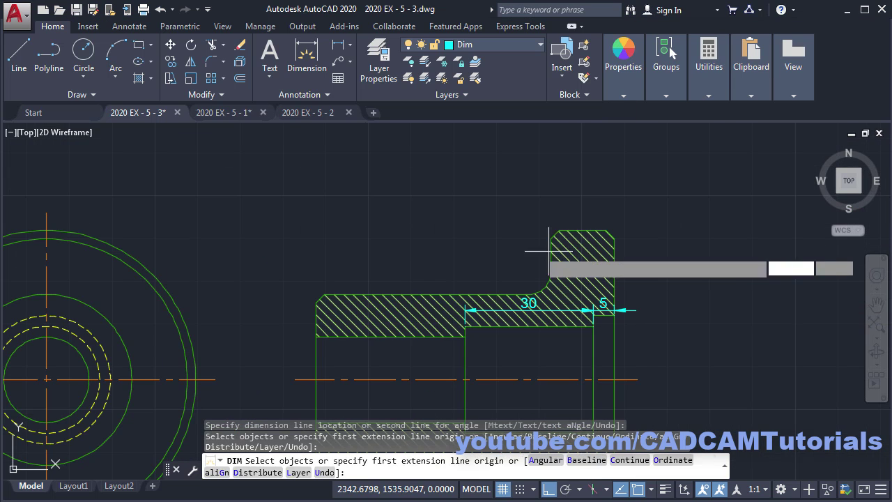
pyautogui.press('Return')
pyautogui.scroll(5, 599, 230)
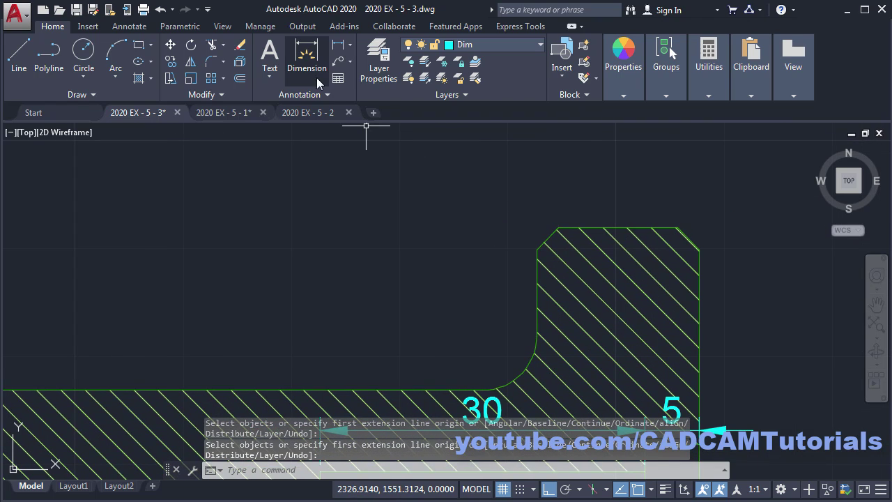
pyautogui.click(339, 66)
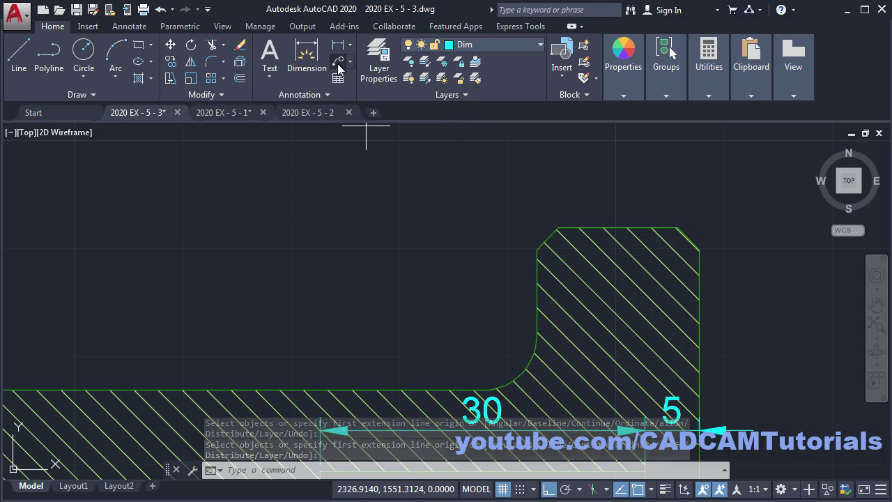
pyautogui.click(545, 239)
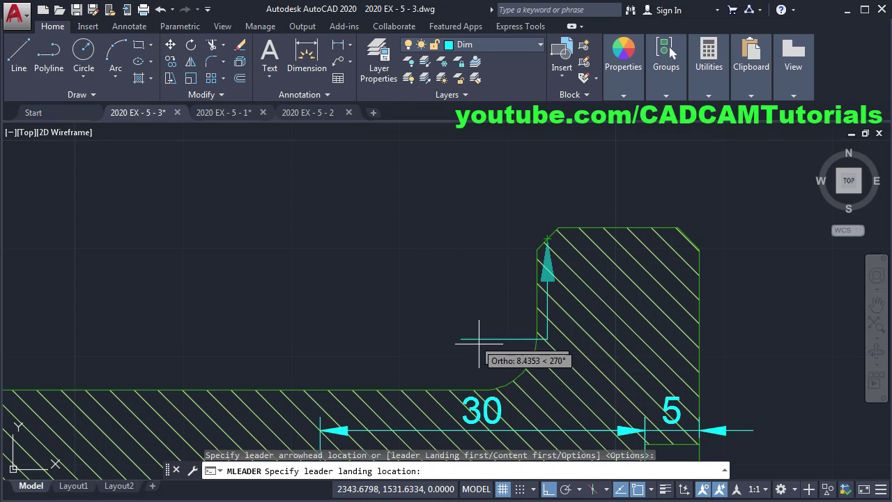
pyautogui.click(548, 490)
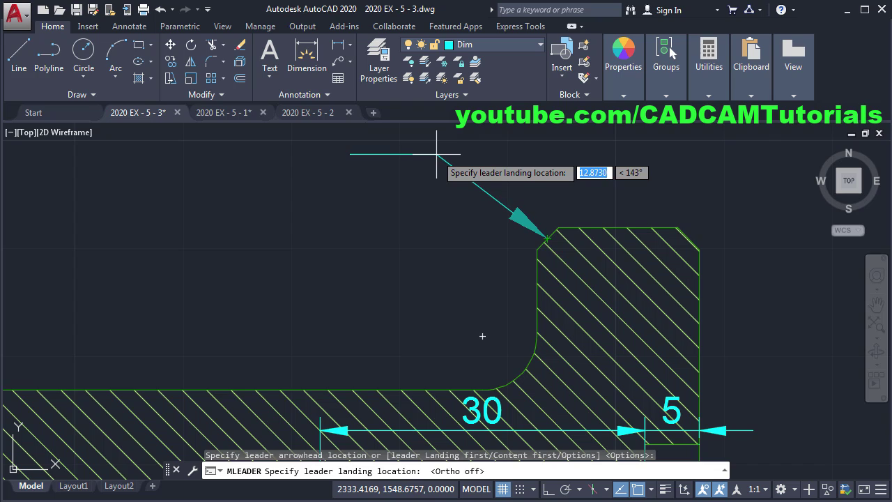
pyautogui.scroll(-1, 436, 153)
pyautogui.moveTo(458, 168); pyautogui.dragTo(478, 278, button='middle')
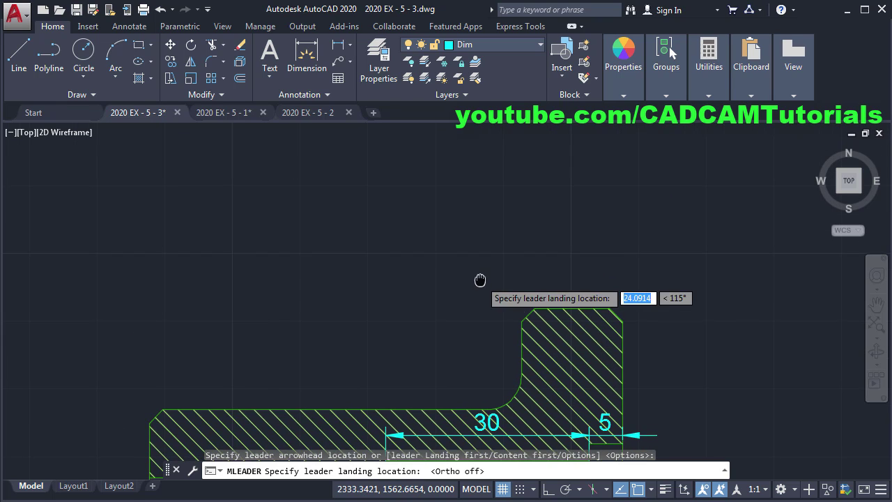
pyautogui.click(464, 249)
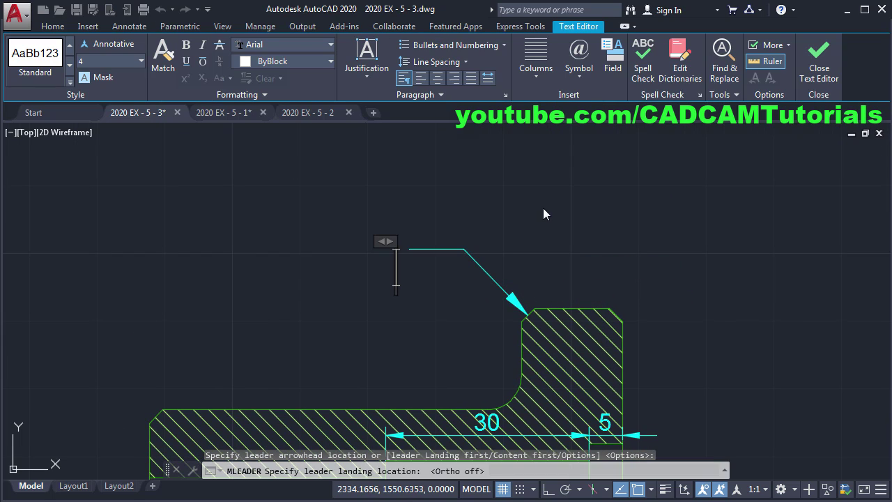
# Step: Enter "2X2" with "(TYP)" on a second line as the leader text and finish the text
pyautogui.write('2X')
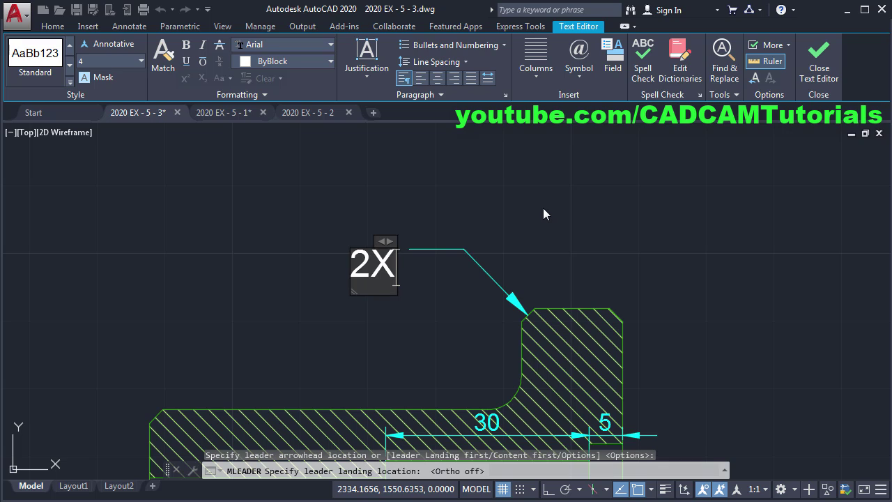
pyautogui.write('2')
pyautogui.press('Return')
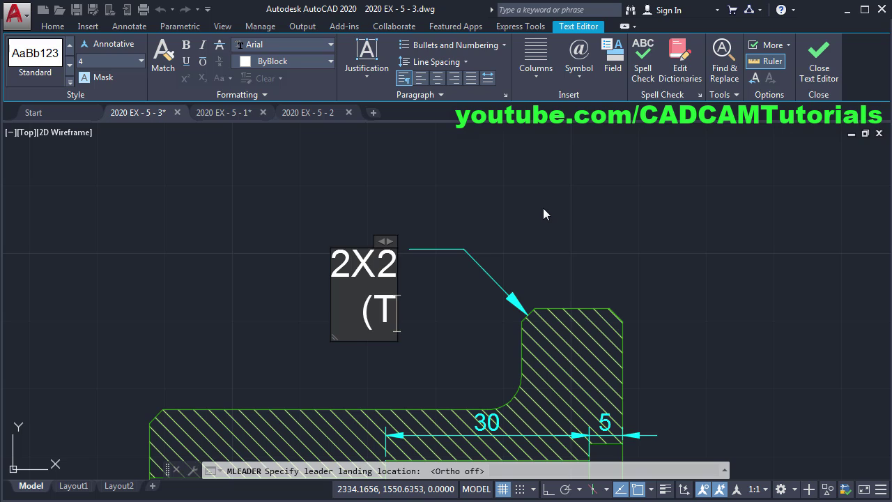
pyautogui.write('(TYP')
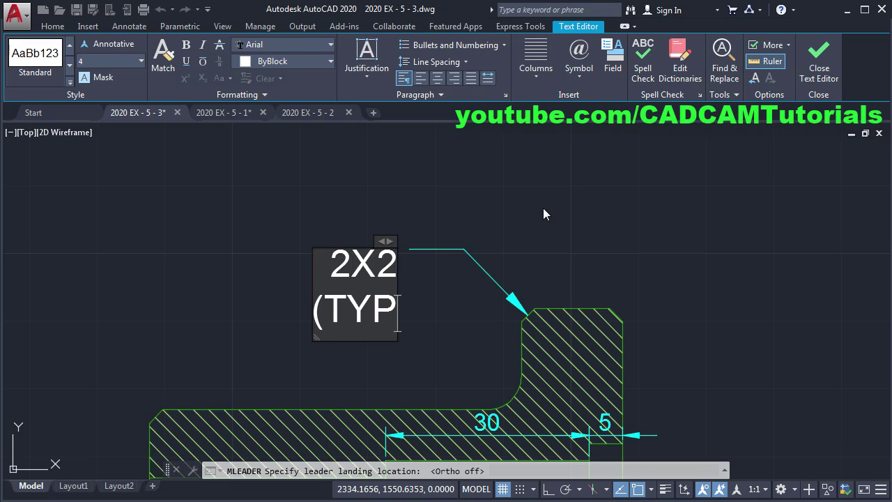
pyautogui.write(')')
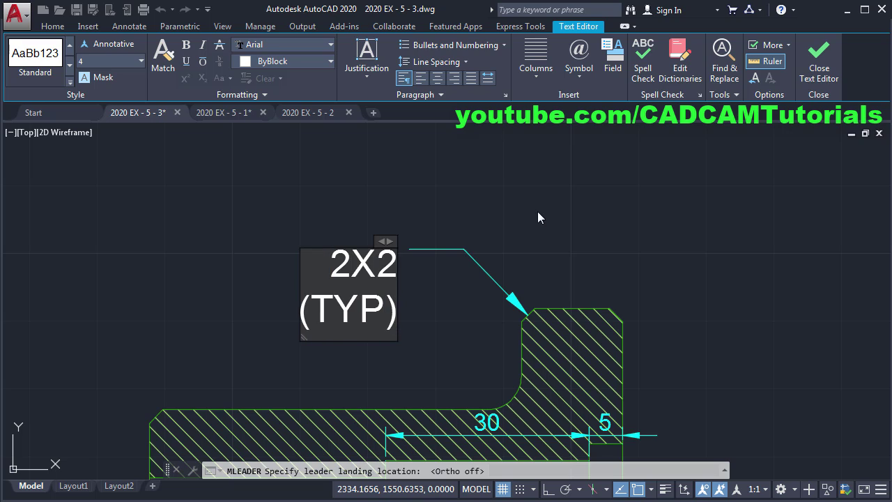
pyautogui.click(537, 208)
# Step: Modify the Standard multileader style to an arrowhead size of 2.5 and a text height of 2.5, then close the style manager
pyautogui.scroll(-1, 564, 205)
pyautogui.moveTo(564, 205)
pyautogui.mouseDown(button='middle')
pyautogui.moveTo(671, 266)
pyautogui.moveTo(583, 227)
pyautogui.mouseUp(button='middle')
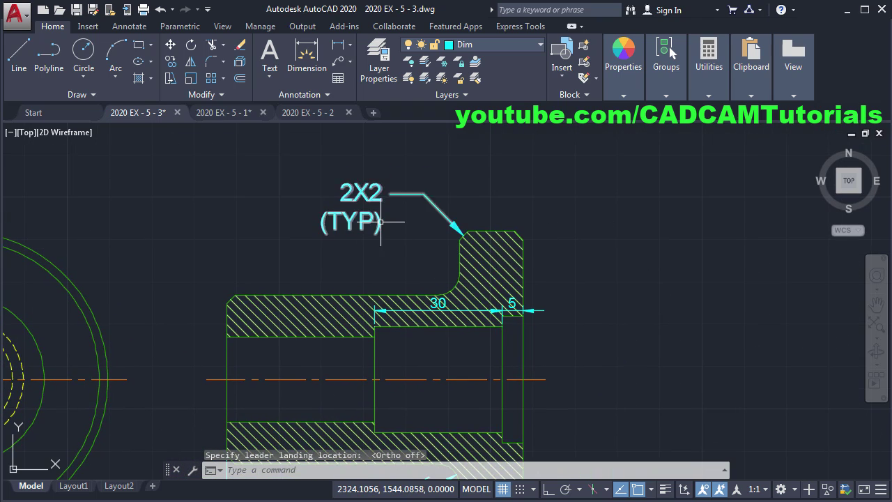
pyautogui.scroll(2, 349, 215)
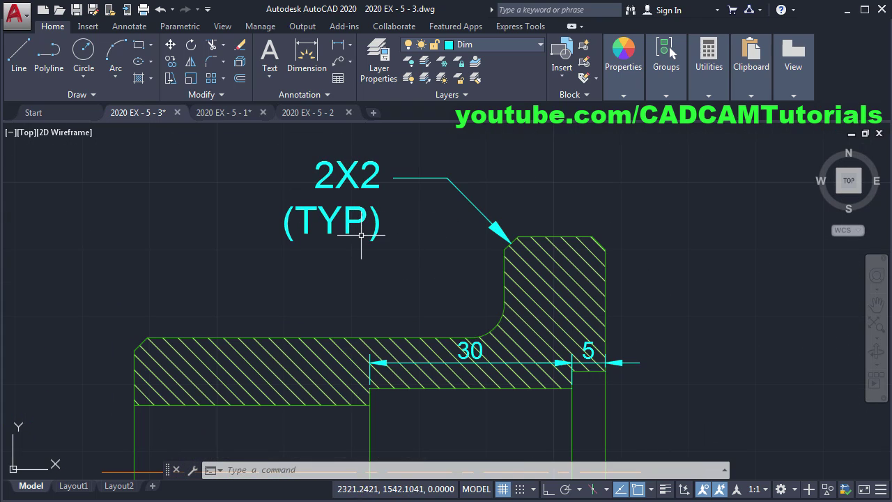
pyautogui.moveTo(359, 239); pyautogui.dragTo(397, 265, button='middle')
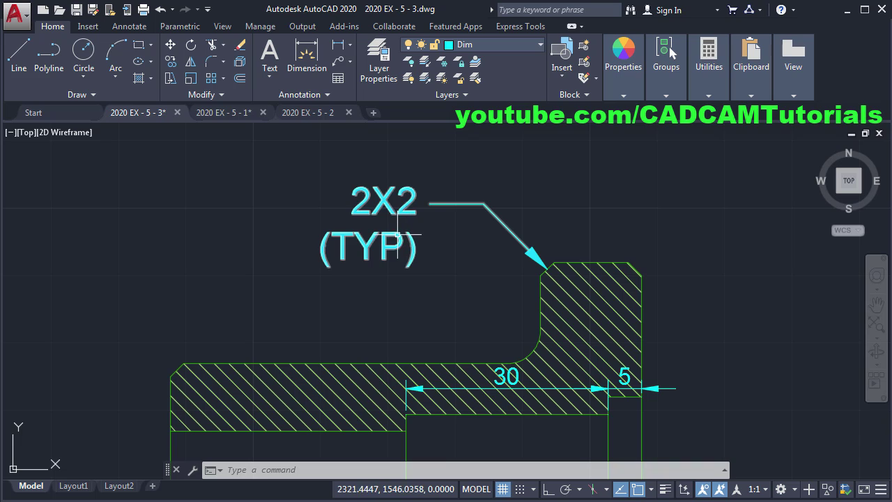
pyautogui.click(292, 95)
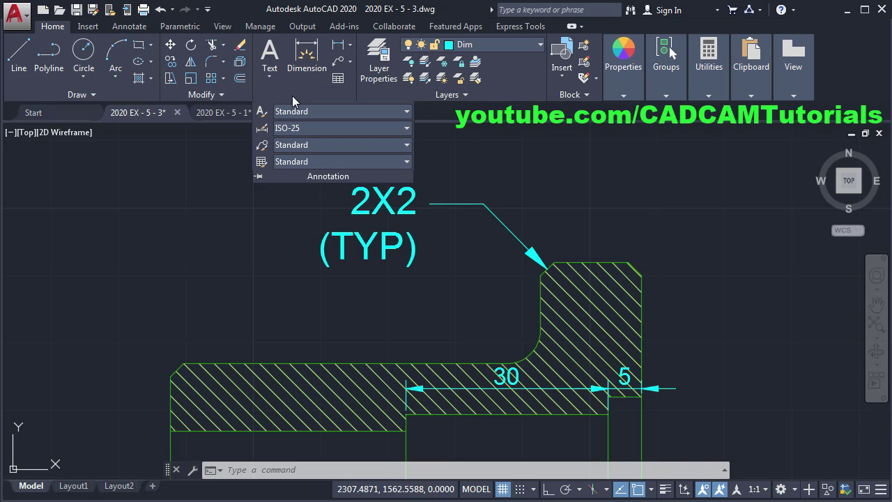
pyautogui.click(264, 152)
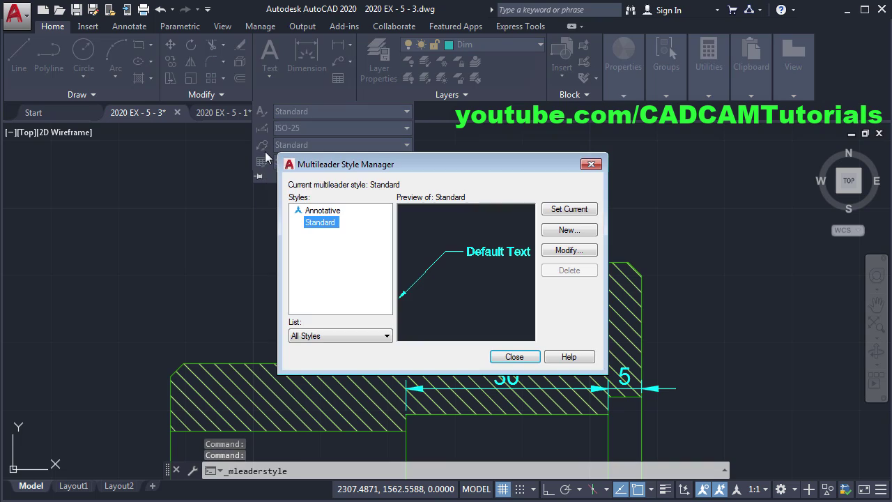
pyautogui.click(575, 252)
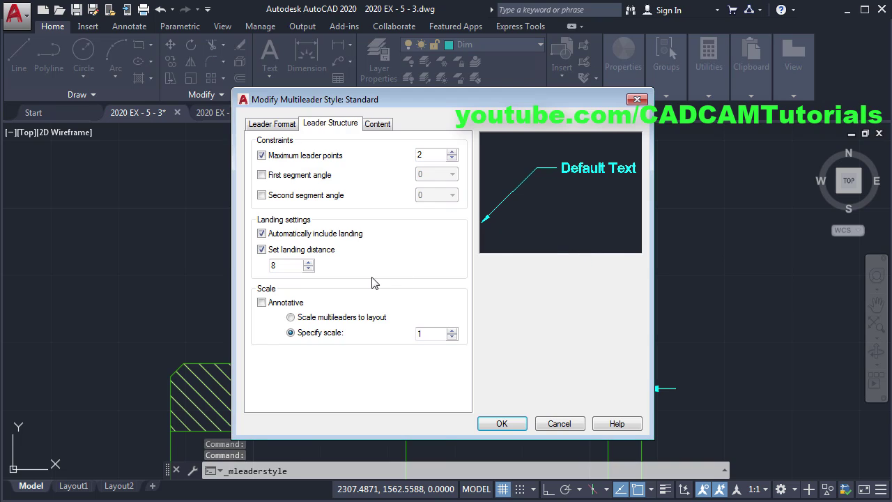
pyautogui.click(274, 124)
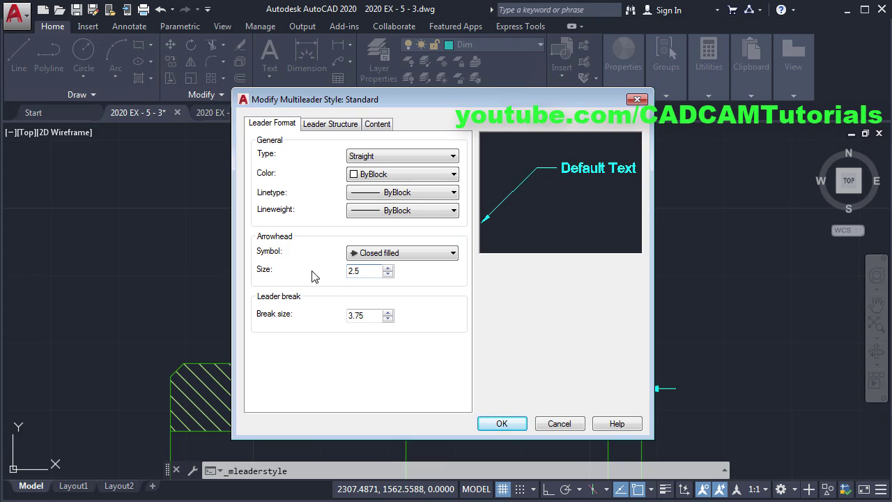
pyautogui.click(382, 126)
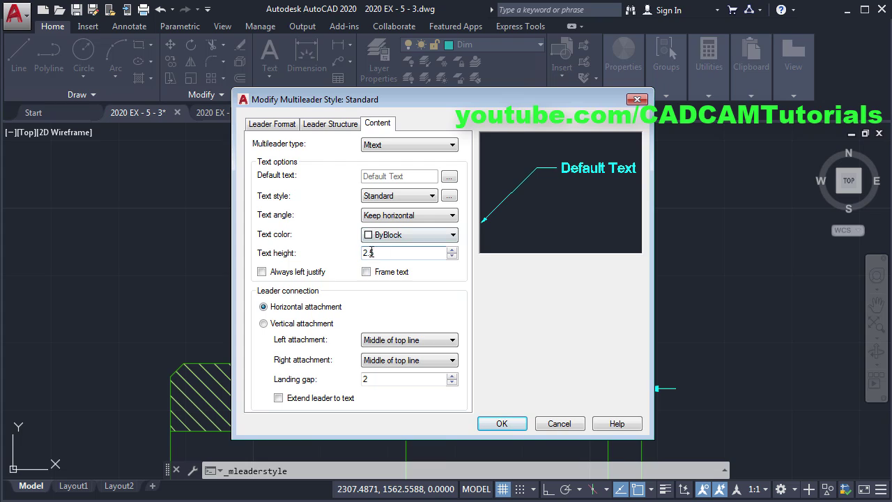
pyautogui.click(503, 423)
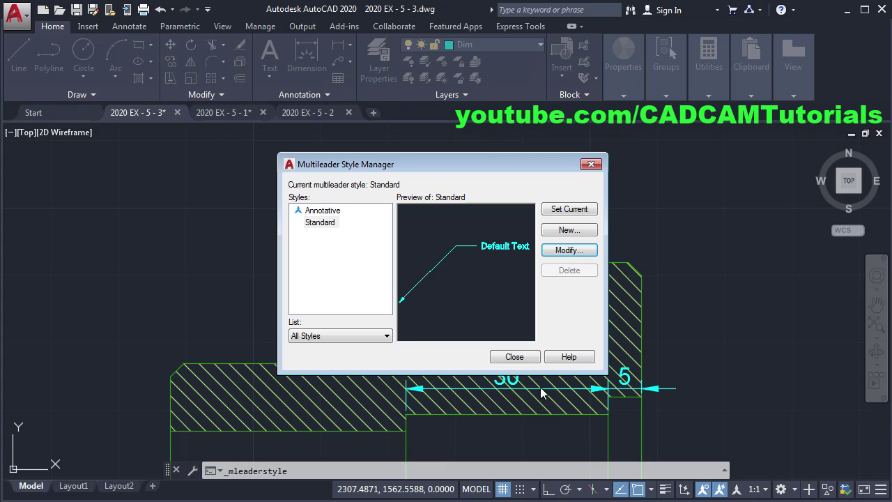
pyautogui.click(514, 357)
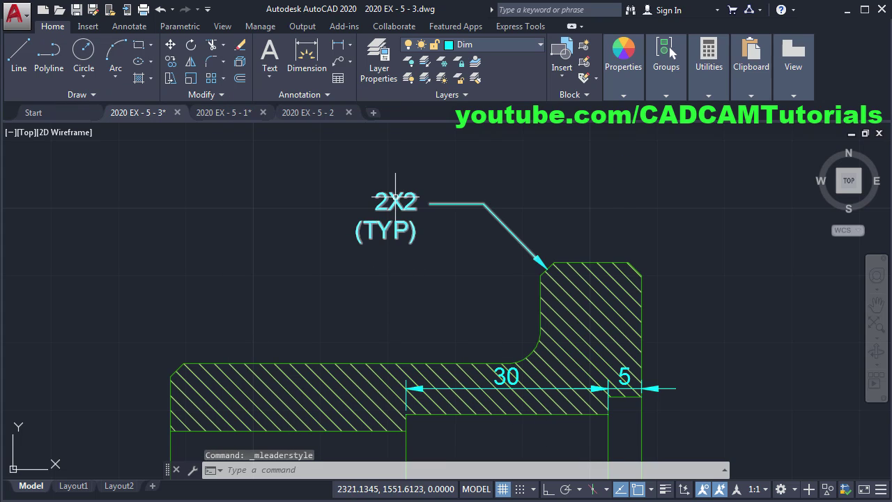
# Step: Dimension the small bore's diameter vertically at the hub's left end face, placing the dimension line outside the section view
pyautogui.scroll(-3, 462, 271)
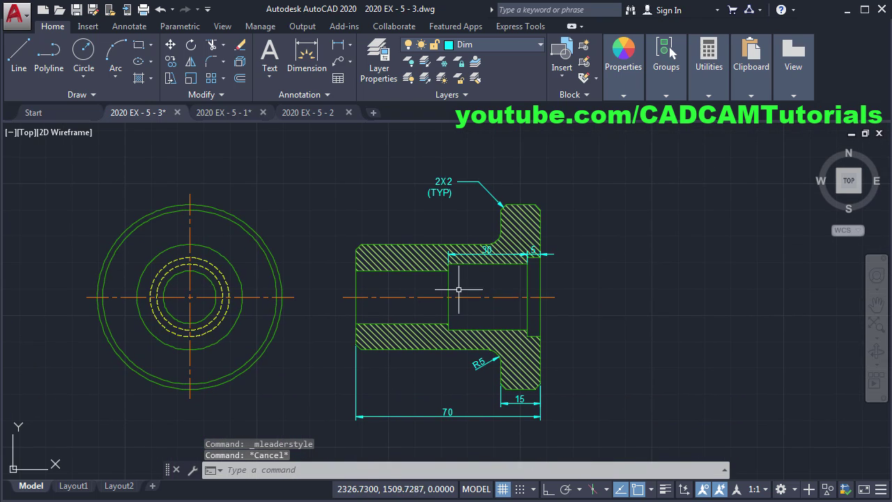
pyautogui.scroll(2, 415, 291)
pyautogui.moveTo(310, 287); pyautogui.dragTo(433, 296, button='middle')
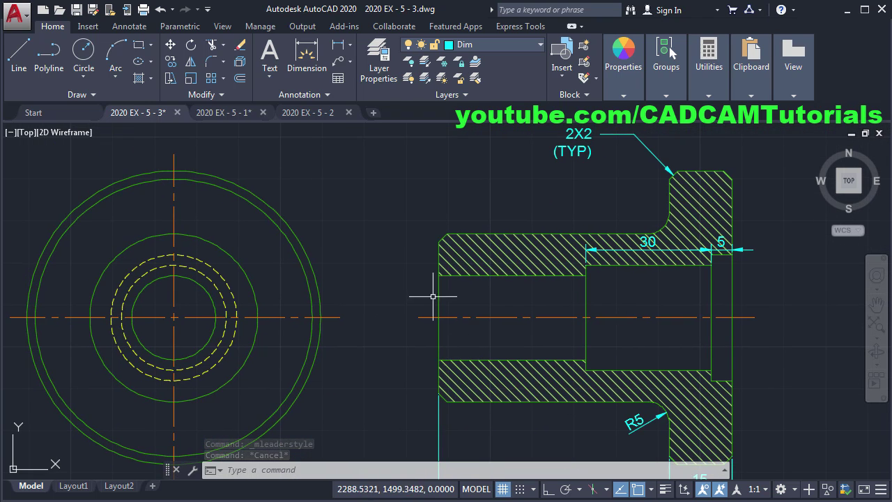
pyautogui.click(307, 70)
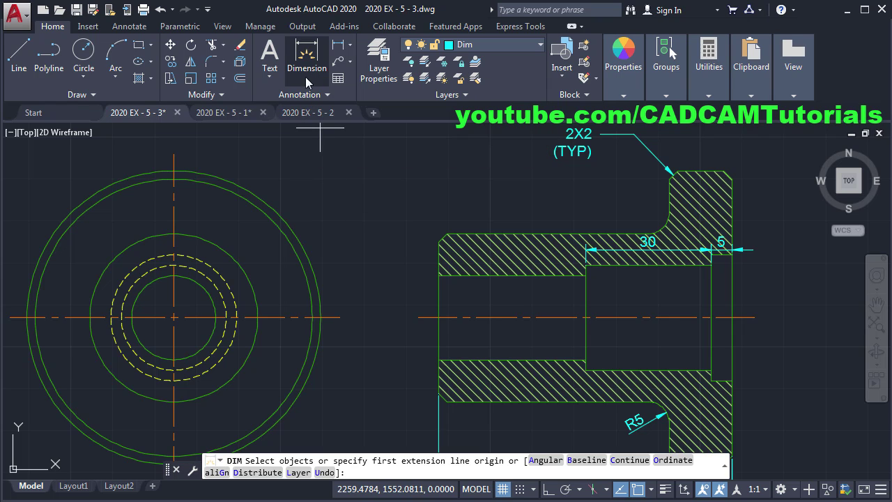
pyautogui.scroll(2, 513, 331)
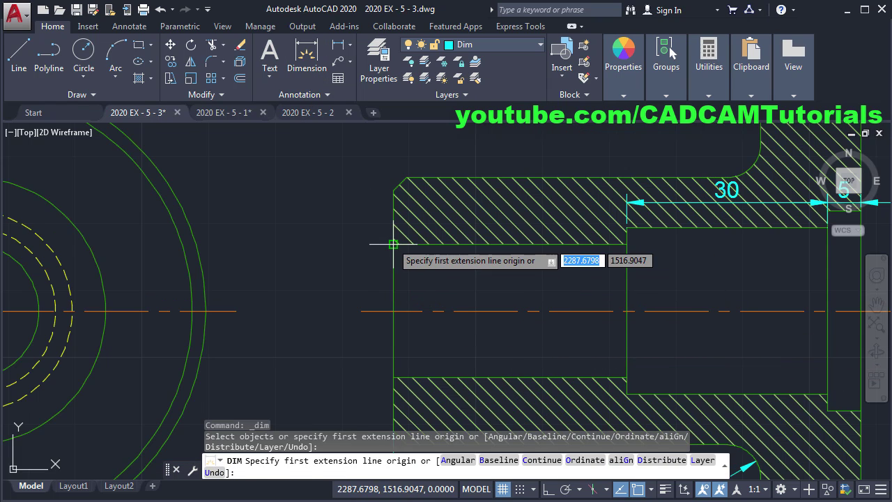
pyautogui.click(394, 244)
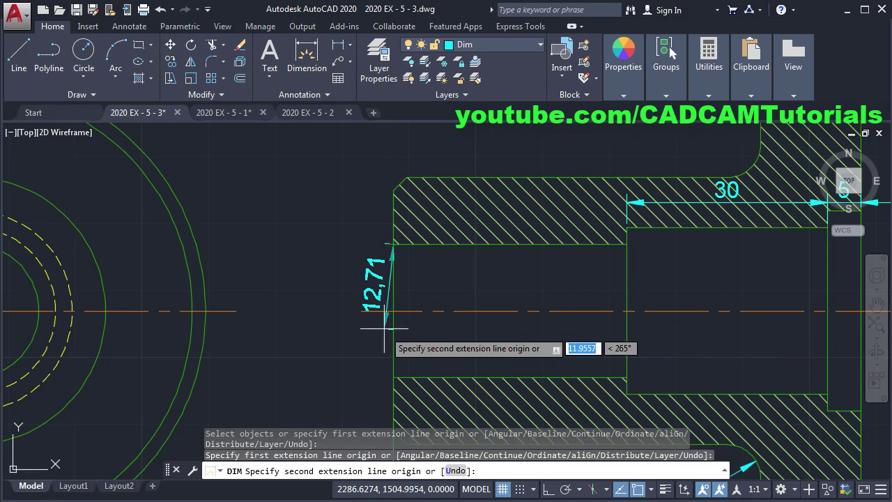
pyautogui.click(393, 378)
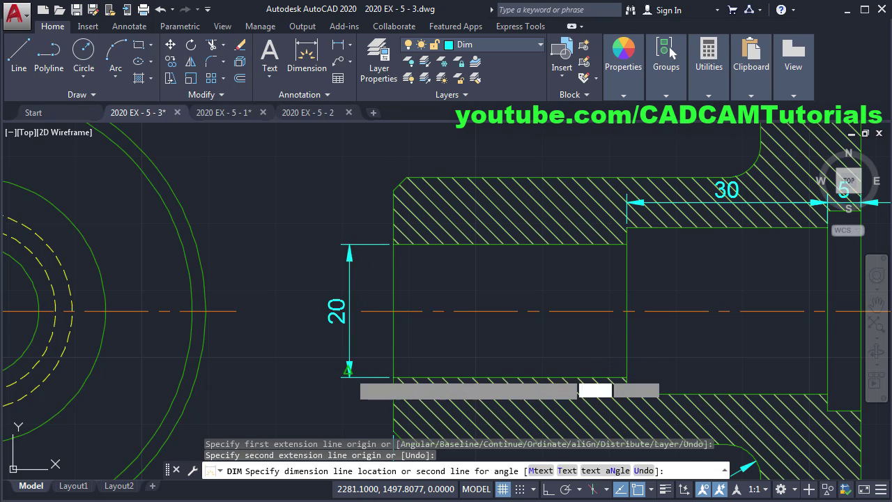
pyautogui.click(348, 371)
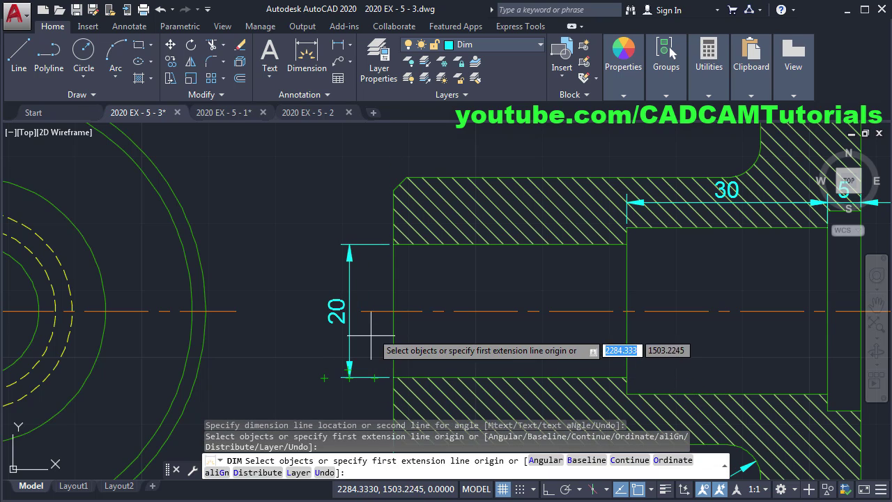
# Step: Dimension the hub's outer diameter between its upper and lower edges, placing the dimension line outside the small bore's dimension
pyautogui.press('Return')
pyautogui.click(403, 178)
pyautogui.scroll(-4, 404, 202)
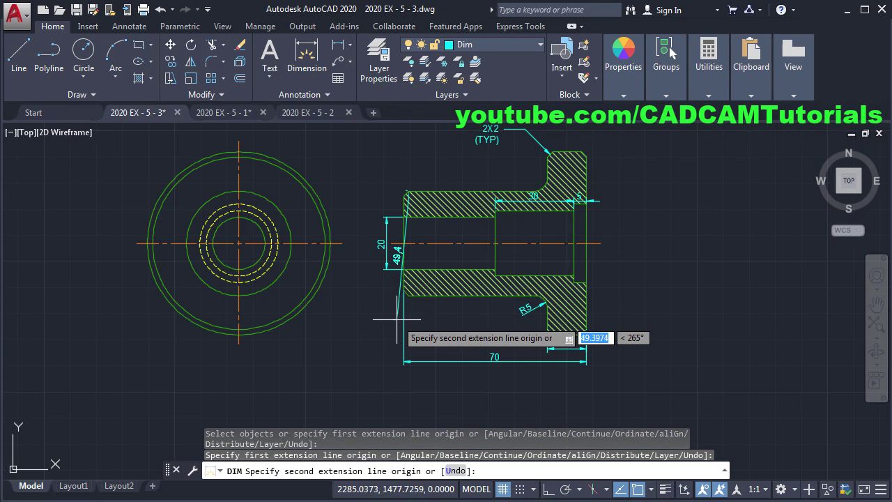
pyautogui.scroll(5, 419, 293)
pyautogui.click(422, 263)
pyautogui.scroll(-3, 421, 262)
pyautogui.moveTo(376, 160); pyautogui.dragTo(378, 326, button='middle')
pyautogui.click(361, 329)
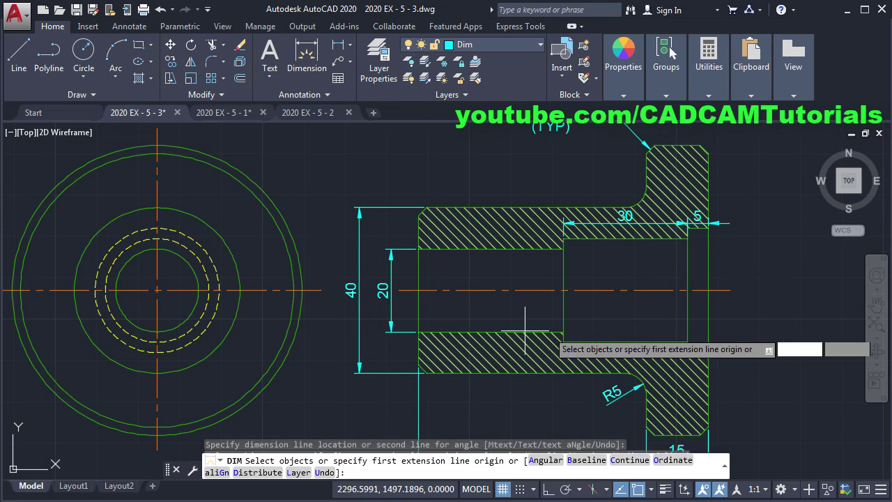
# Step: Dimension the middle bore's diameter between its right-hand corners, placing the dimension line beyond the flange's right face
pyautogui.scroll(3, 641, 314)
pyautogui.moveTo(641, 314); pyautogui.dragTo(522, 303, button='middle')
pyautogui.press('Return')
pyautogui.click(394, 369)
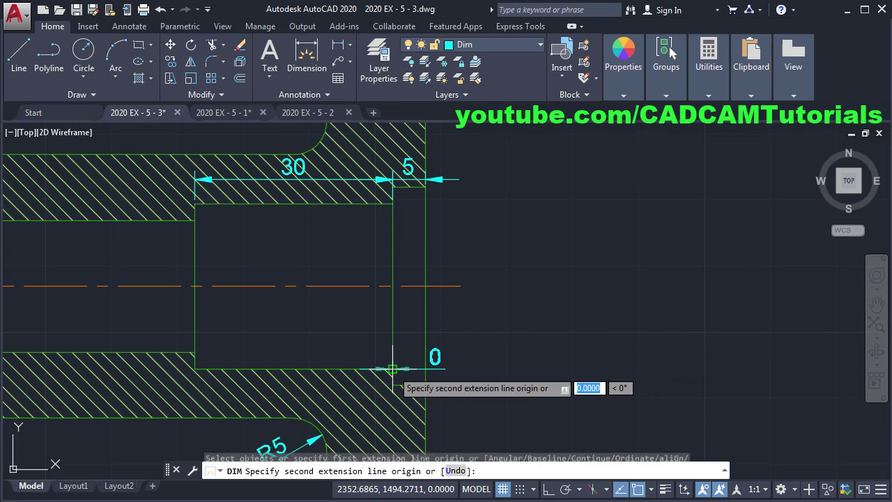
pyautogui.click(393, 204)
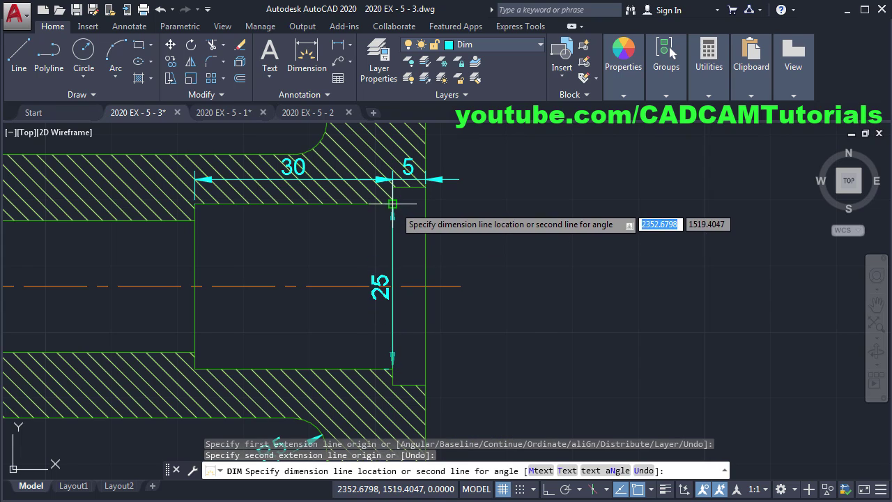
pyautogui.click(487, 248)
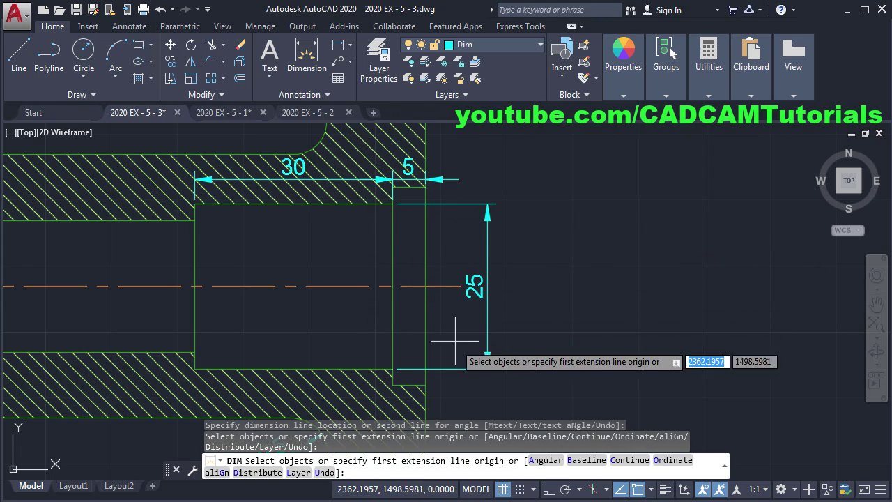
# Step: Dimension the diameter of the shallow recess in the flange's right face, placing it just outside the middle bore's dimension
pyautogui.click(425, 384)
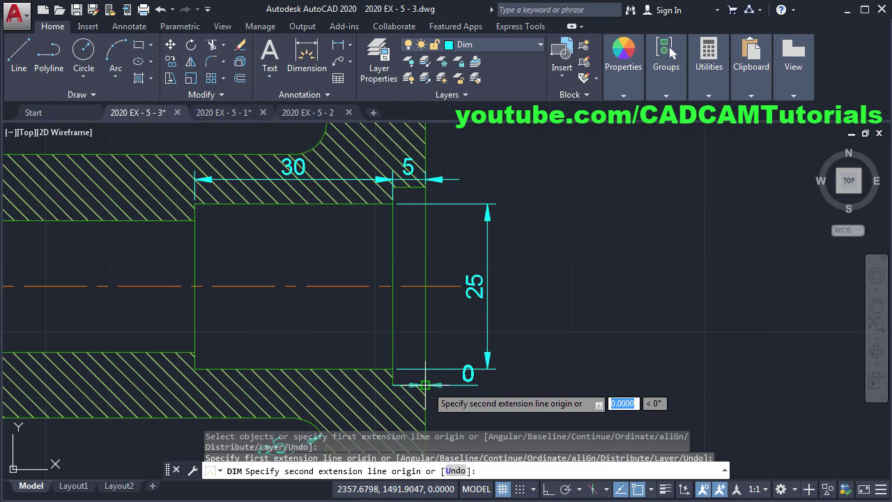
pyautogui.scroll(2, 427, 187)
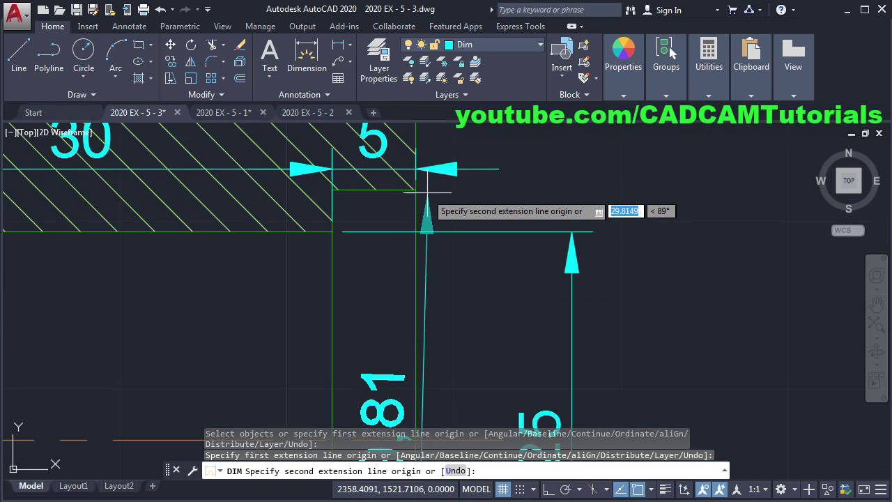
pyautogui.click(415, 189)
pyautogui.scroll(-1, 628, 212)
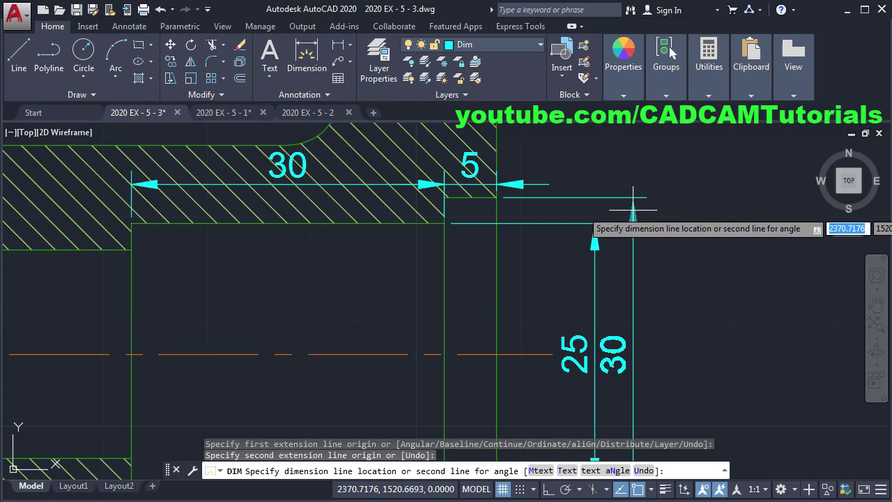
pyautogui.scroll(-1, 652, 227)
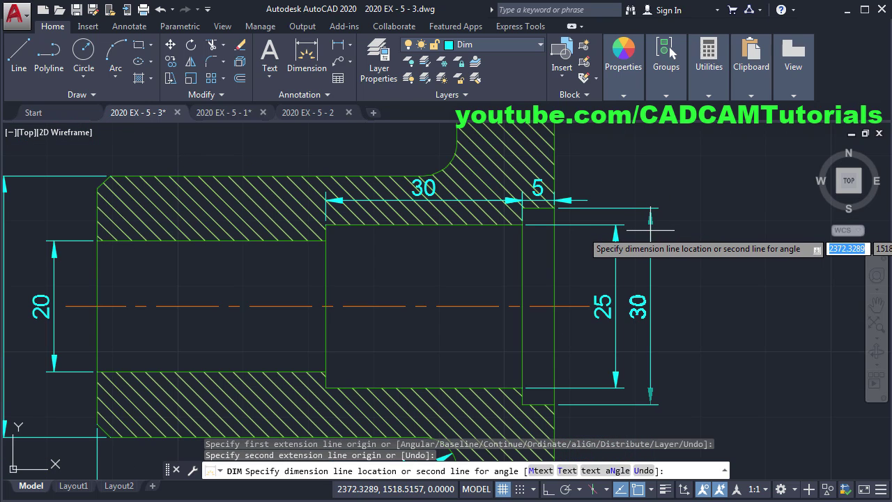
pyautogui.click(651, 229)
# Step: Dimension the flange's outer diameter between its upper and lower edges, placing it outside the recess diameter dimension, and end the command
pyautogui.scroll(-2, 662, 206)
pyautogui.scroll(3, 515, 202)
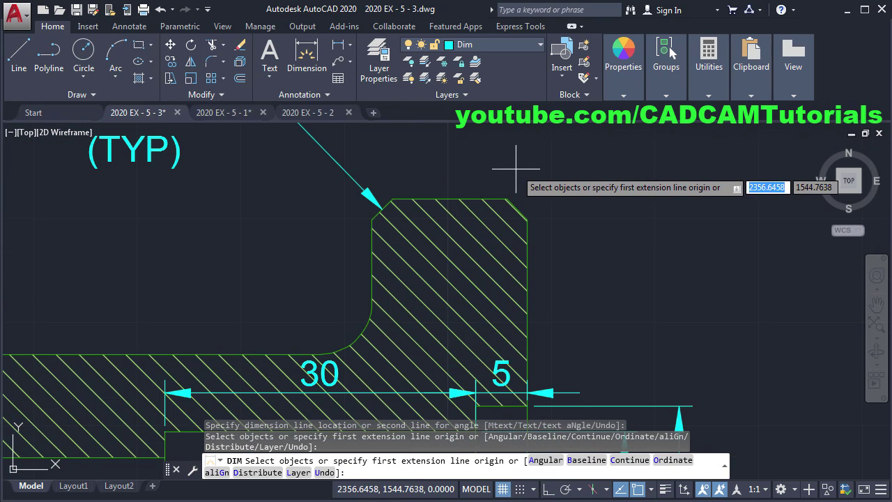
pyautogui.click(510, 197)
pyautogui.scroll(-3, 560, 199)
pyautogui.moveTo(560, 198); pyautogui.dragTo(533, 94, button='middle')
pyautogui.scroll(4, 430, 253)
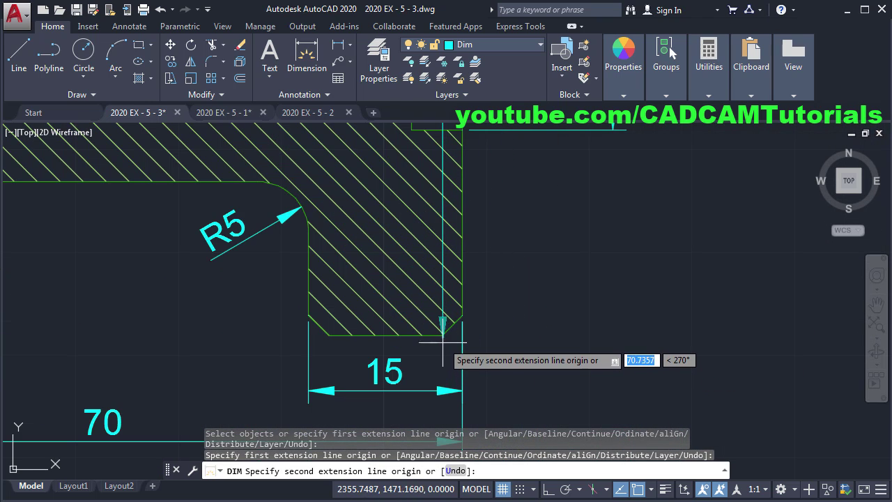
pyautogui.click(442, 336)
pyautogui.scroll(-4, 585, 313)
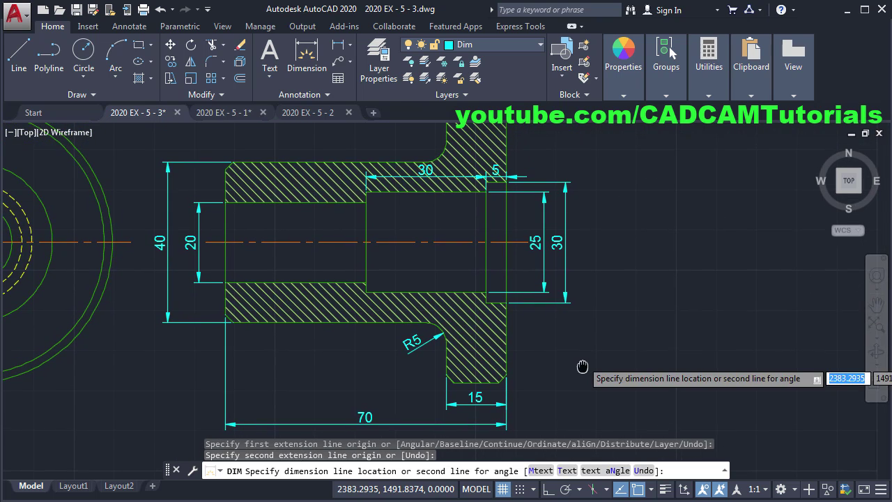
pyautogui.click(596, 346)
pyautogui.press('Escape')
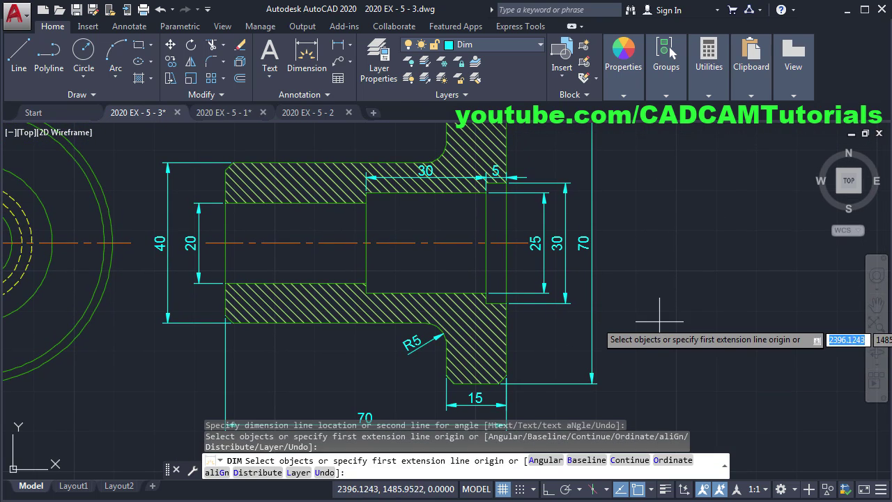
pyautogui.press('Escape')
# Step: Check the diameter callouts in the reference PDF, then create a dimension style named ISO-25 DIA based on ISO-25
pyautogui.scroll(-2, 653, 310)
pyautogui.scroll(-1, 653, 311)
pyautogui.scroll(1, 333, 323)
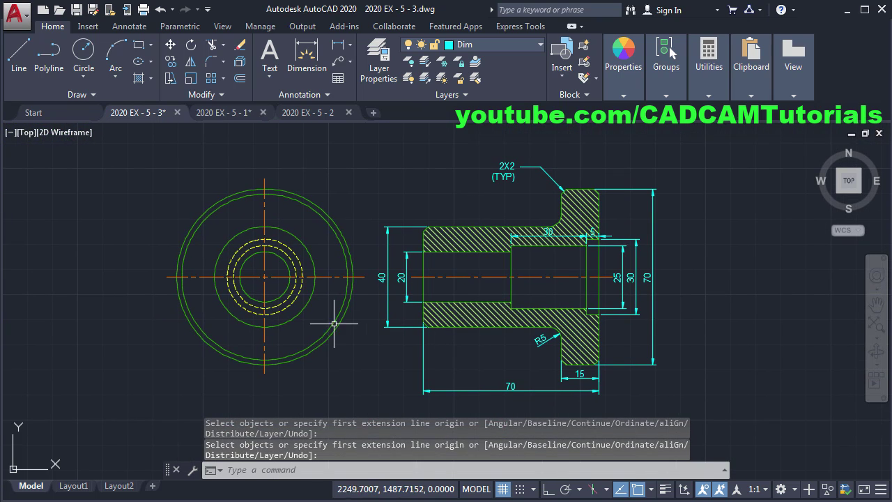
pyautogui.hotkey('alt', 'Tab')
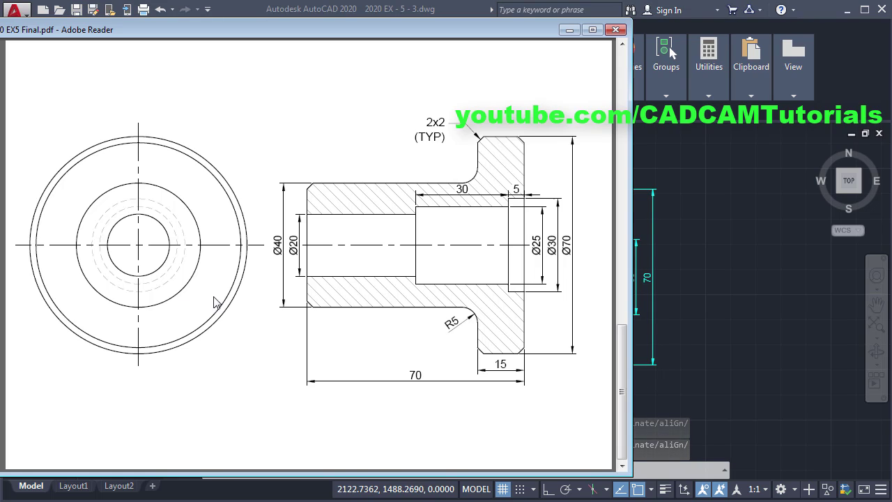
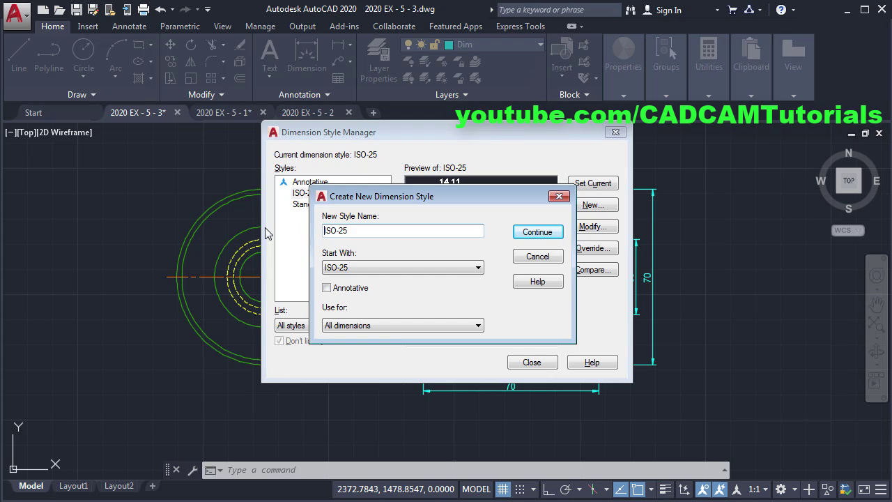
pyautogui.click(379, 230)
pyautogui.write('DIA')
pyautogui.click(537, 232)
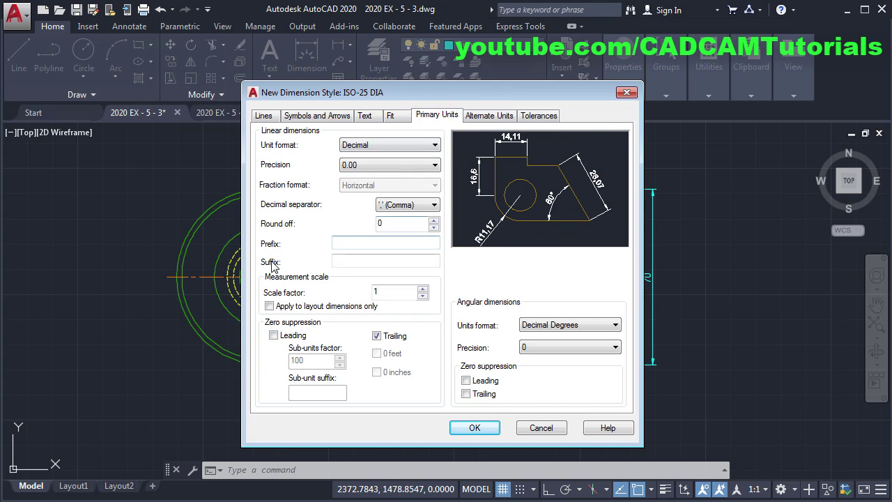
# Step: Set the ISO-25 DIA style's primary units prefix to %%C, save the style and close the Dimension Style Manager
pyautogui.click(359, 248)
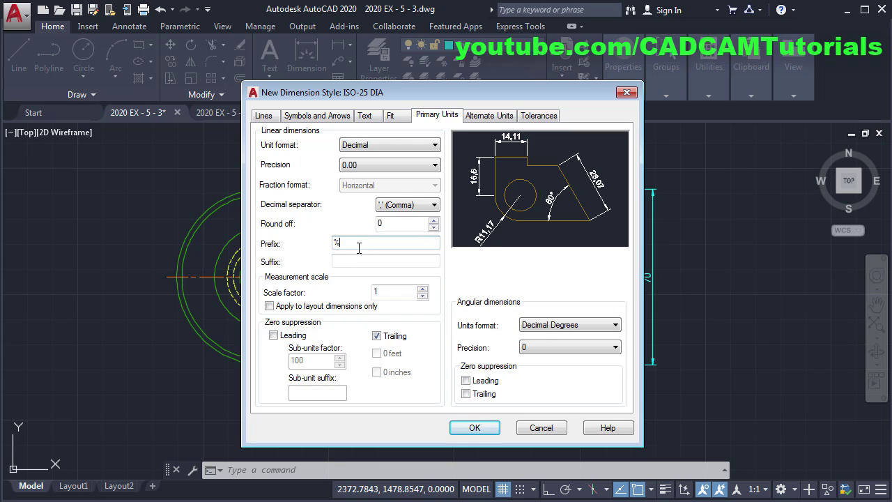
pyautogui.write('%%C')
pyautogui.click(472, 428)
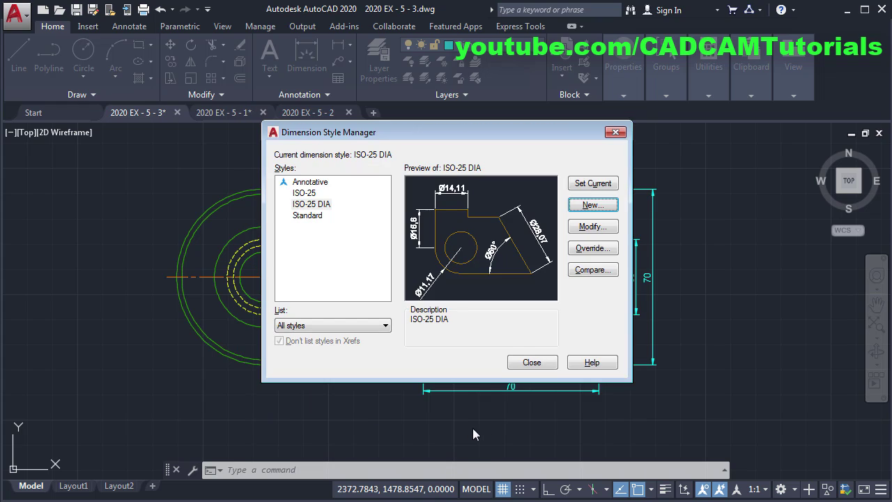
pyautogui.click(531, 361)
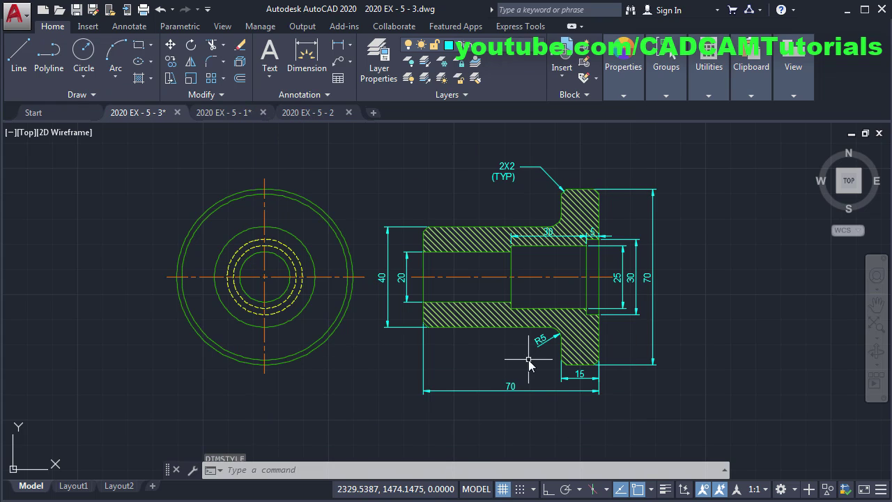
# Step: Apply the ISO-25 DIA style to the five vertical diameter dimensions on both sides of the section view, then clear the selection
pyautogui.click(412, 293)
pyautogui.click(372, 300)
pyautogui.click(753, 299)
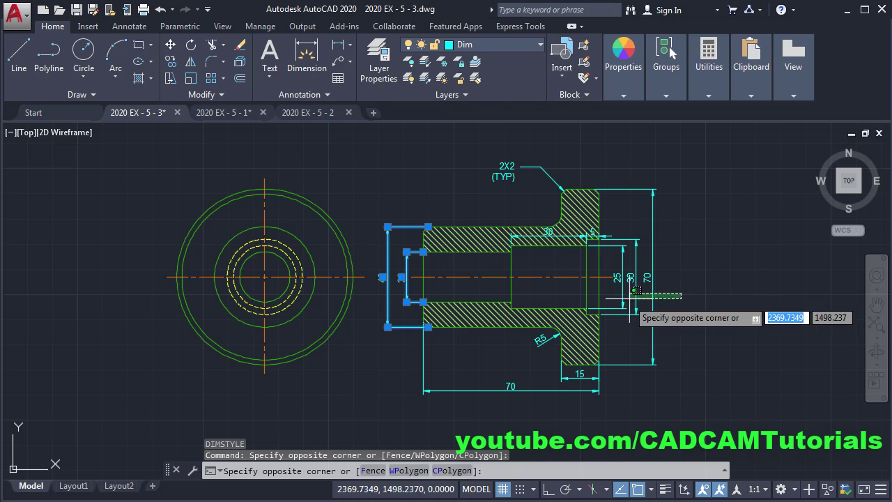
pyautogui.click(589, 245)
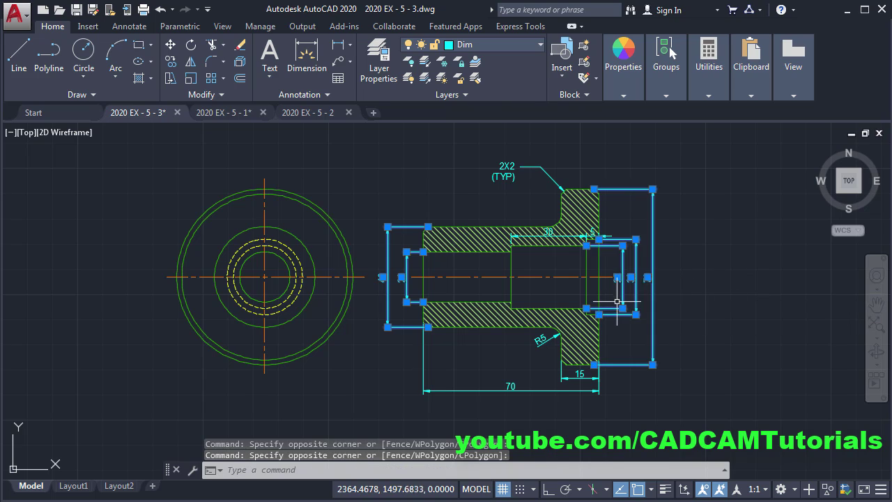
pyautogui.click(300, 95)
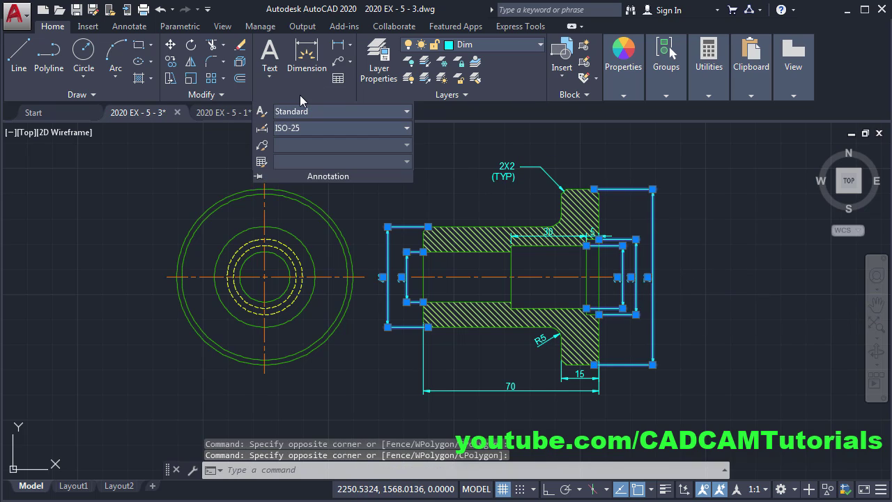
pyautogui.click(313, 128)
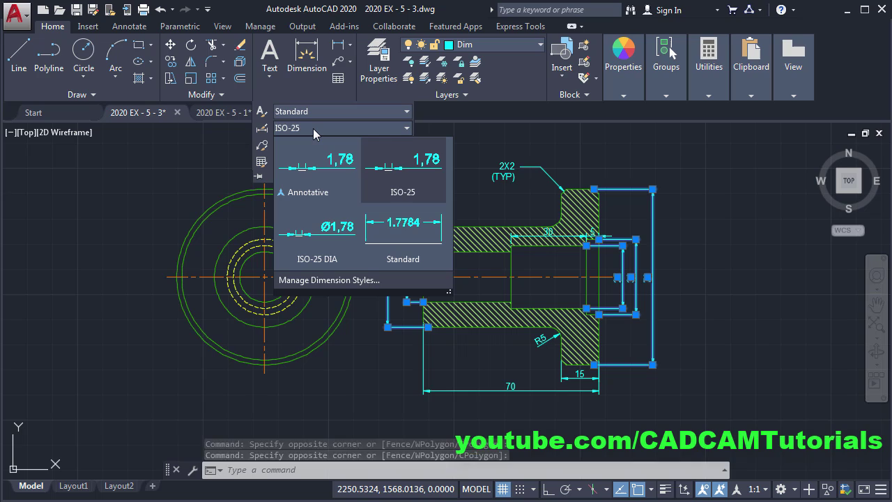
pyautogui.click(335, 245)
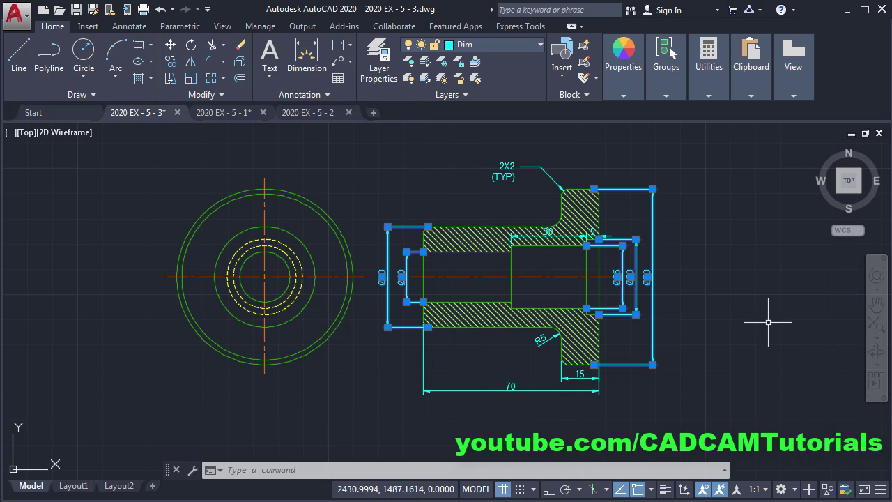
pyautogui.click(697, 309)
pyautogui.press('Escape')
pyautogui.press('Escape')
# Step: Review the fully dimensioned drawing at its extents, then switch to drawings 2020 EX - 5 - 1 and 2020 EX - 5 - 2
pyautogui.scroll(1, 631, 301)
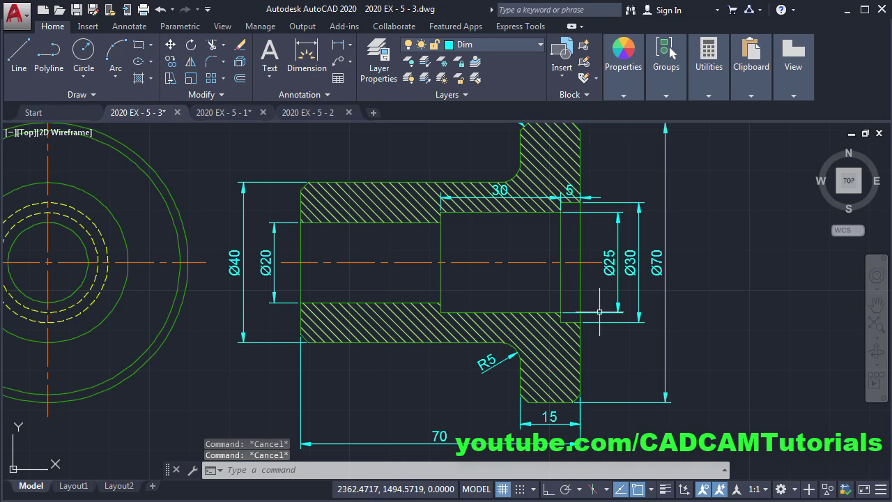
pyautogui.scroll(-2, 686, 307)
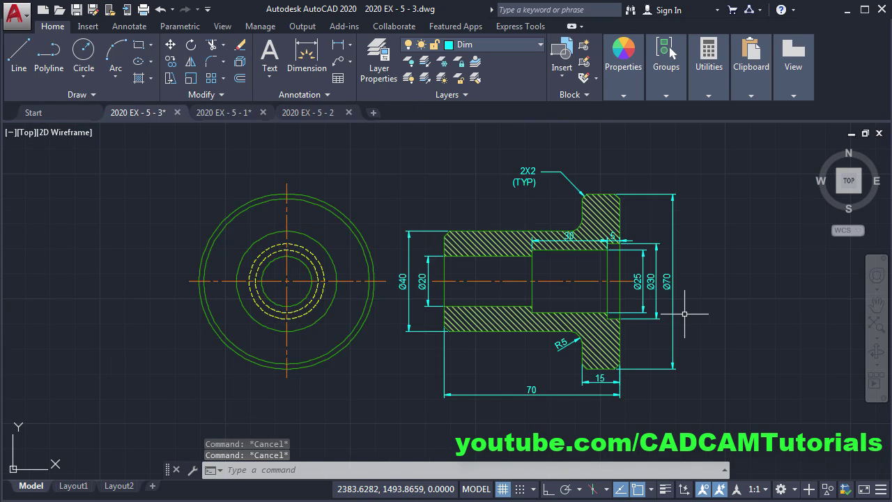
pyautogui.middleClick(683, 311)
pyautogui.middleClick(683, 311)
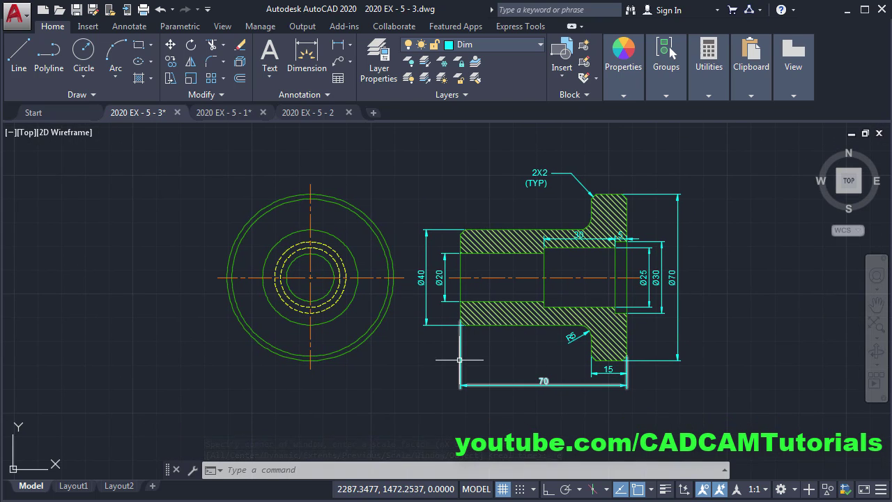
pyautogui.click(230, 113)
pyautogui.click(324, 114)
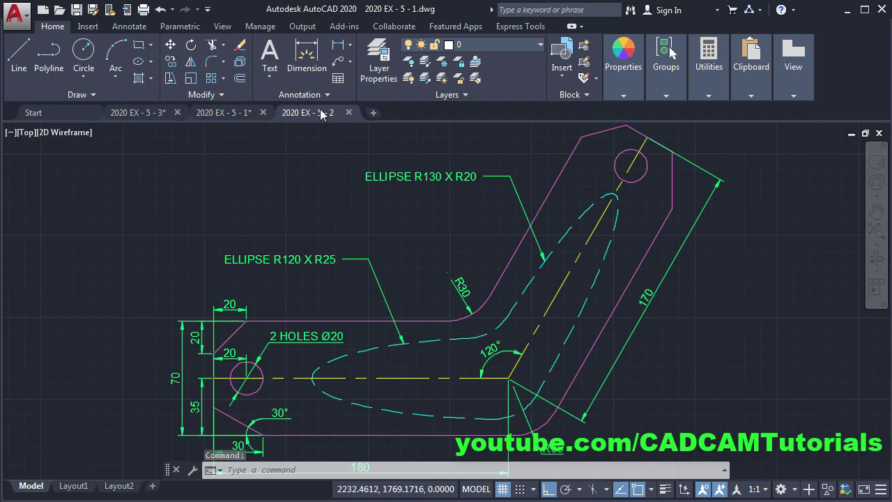